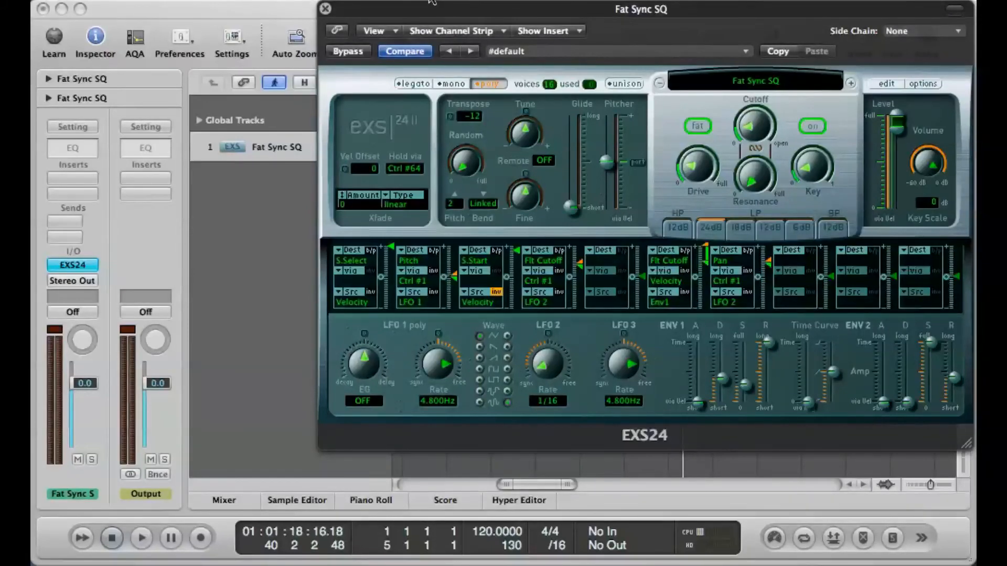
Step: Delete the Fat Sync SQ region at bar 39 from the arrangement and return the playhead to the project start
{"action": "left_click_drag", "start_coordinate": [374, 20], "coordinate": [332, 209]}
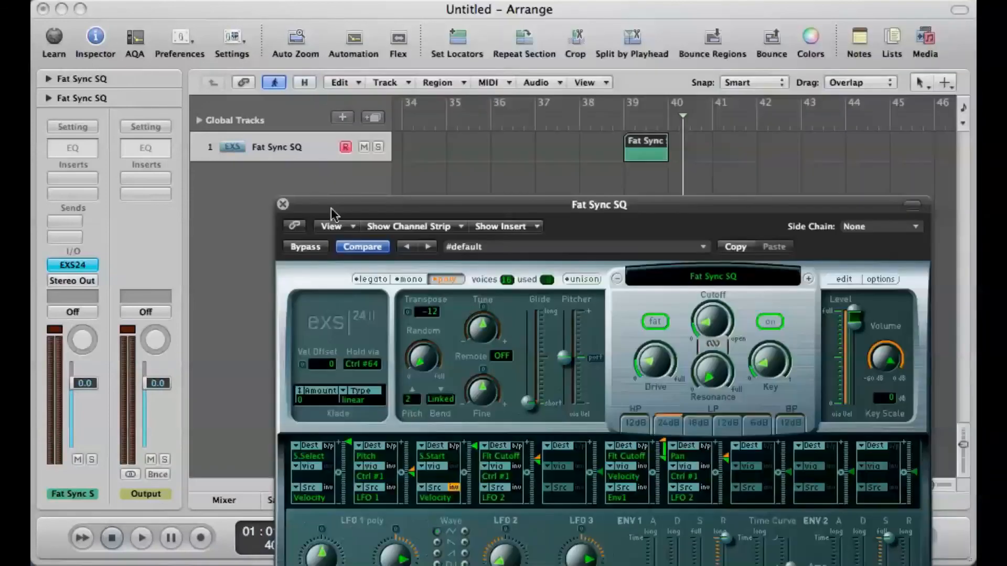
{"action": "left_click", "coordinate": [637, 154]}
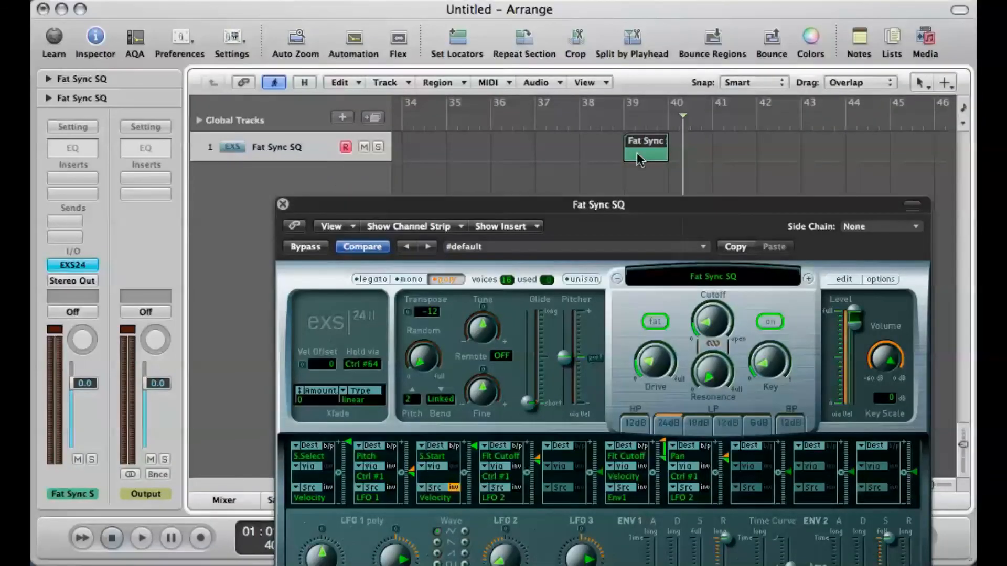
{"action": "key", "text": "Delete"}
{"action": "key", "text": "Return"}
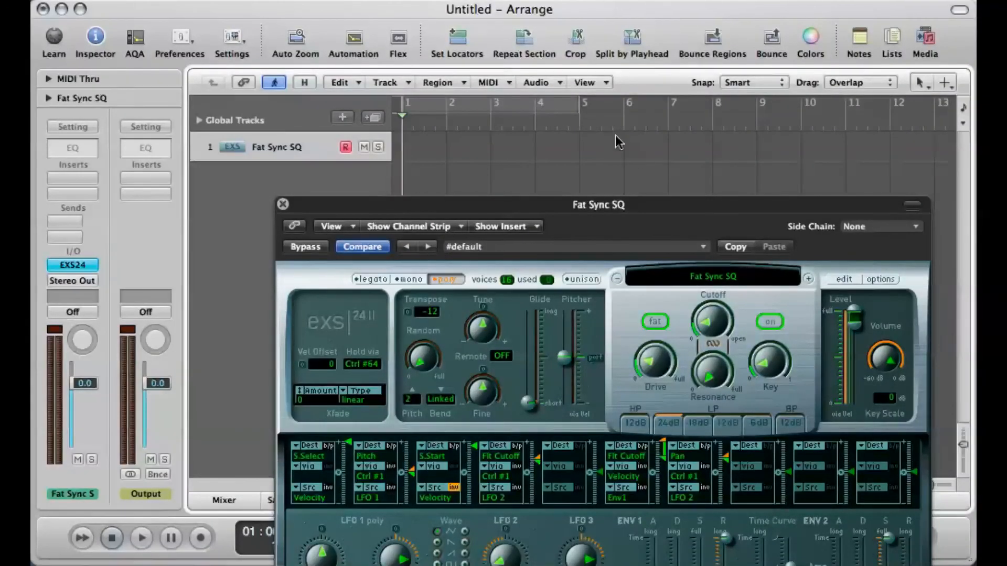
Step: Close the sampler window, enable cycling over the first four bars, and set the project tempo to 90 BPM
{"action": "left_click", "coordinate": [284, 204]}
{"action": "left_click", "coordinate": [461, 99]}
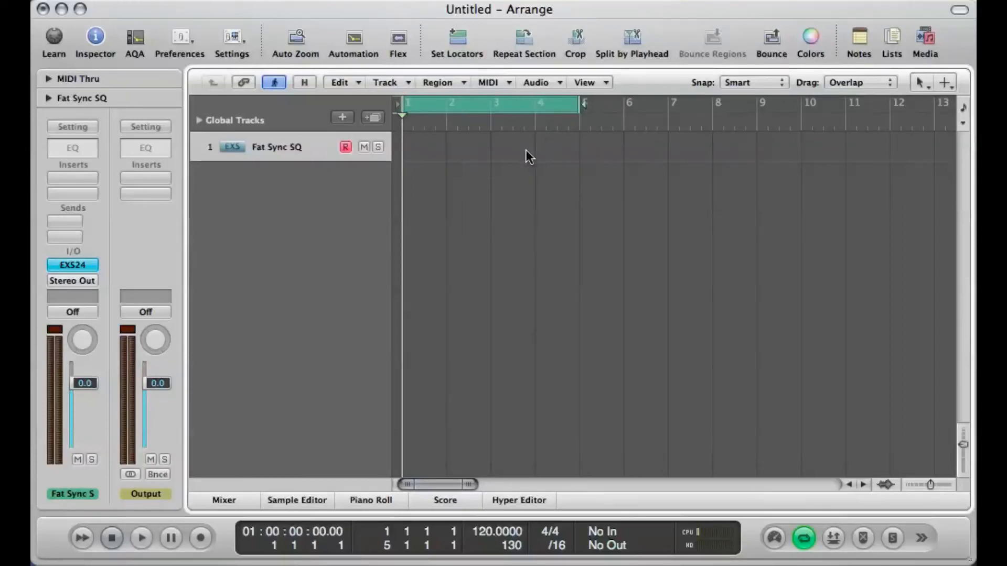
{"action": "mouse_move", "coordinate": [551, 543]}
{"action": "double_click", "coordinate": [482, 532]}
{"action": "type", "text": "0"}
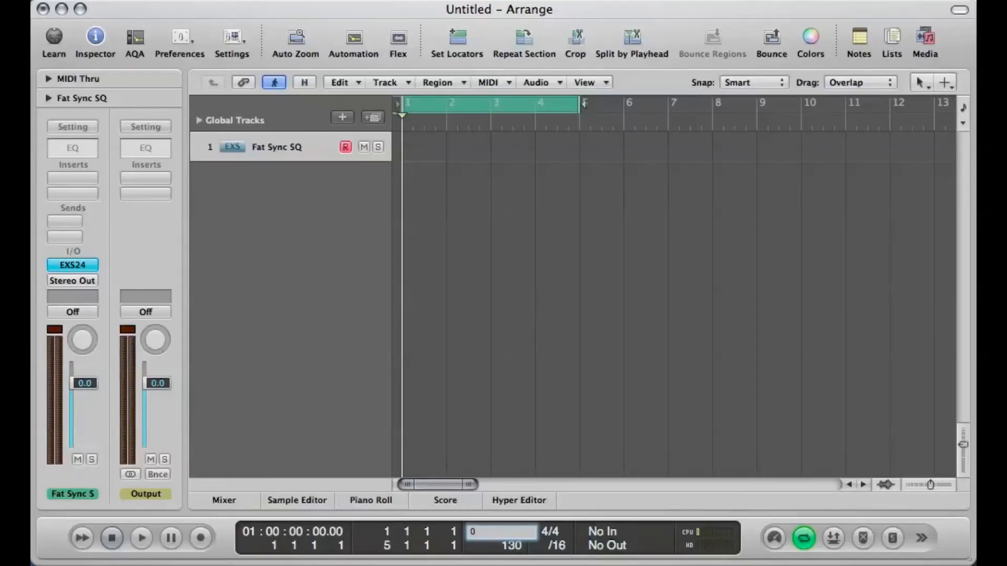
{"action": "type", "text": "9"}
{"action": "key", "text": "BackSpace"}
{"action": "key", "text": "BackSpace"}
{"action": "type", "text": "90"}
{"action": "key", "text": "Return"}
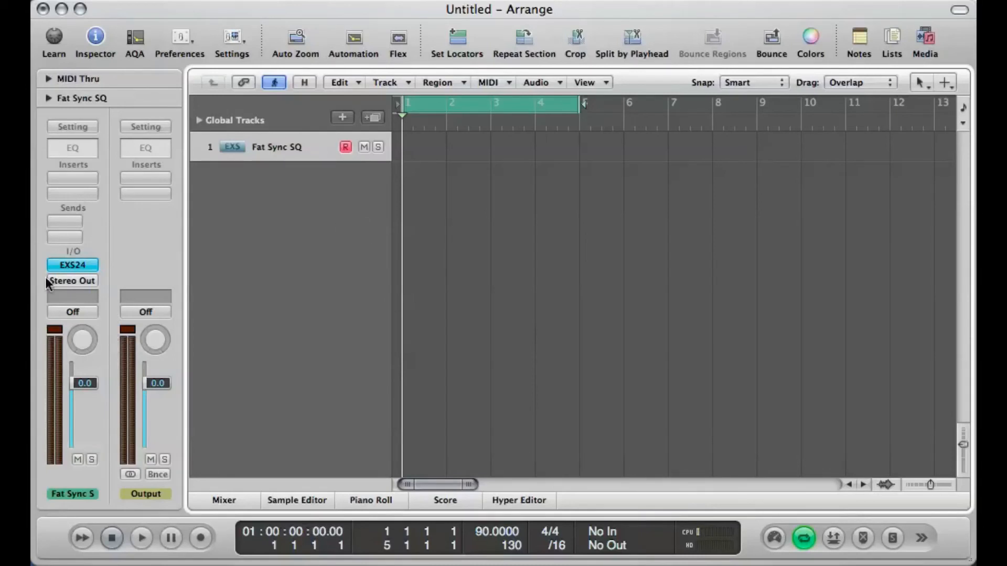
Step: Open the track's EXS24 sampler and load the Adventure instrument from the Synthesizers' Motion Sequences category
{"action": "left_click", "coordinate": [79, 266]}
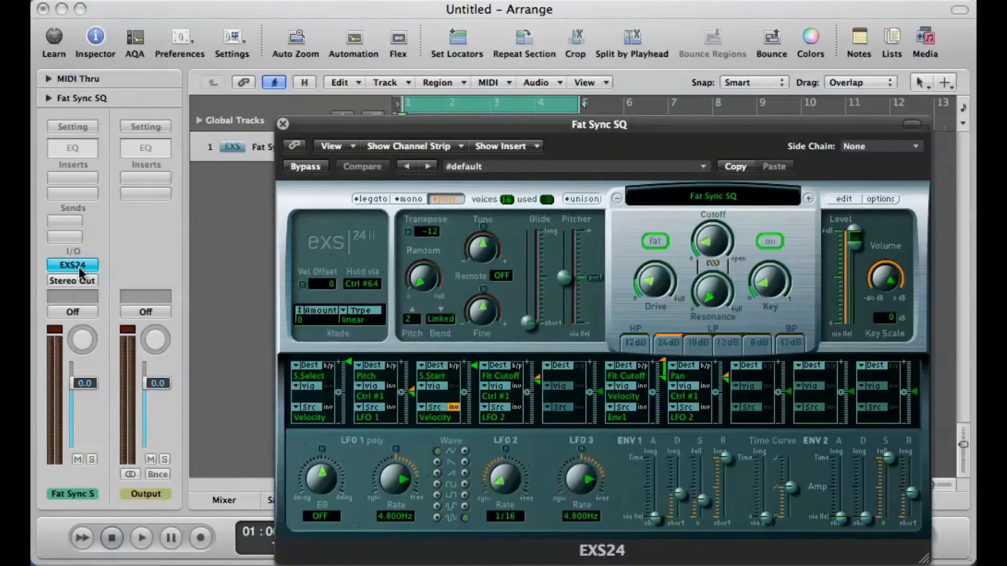
{"action": "left_click_drag", "start_coordinate": [738, 123], "coordinate": [768, 30]}
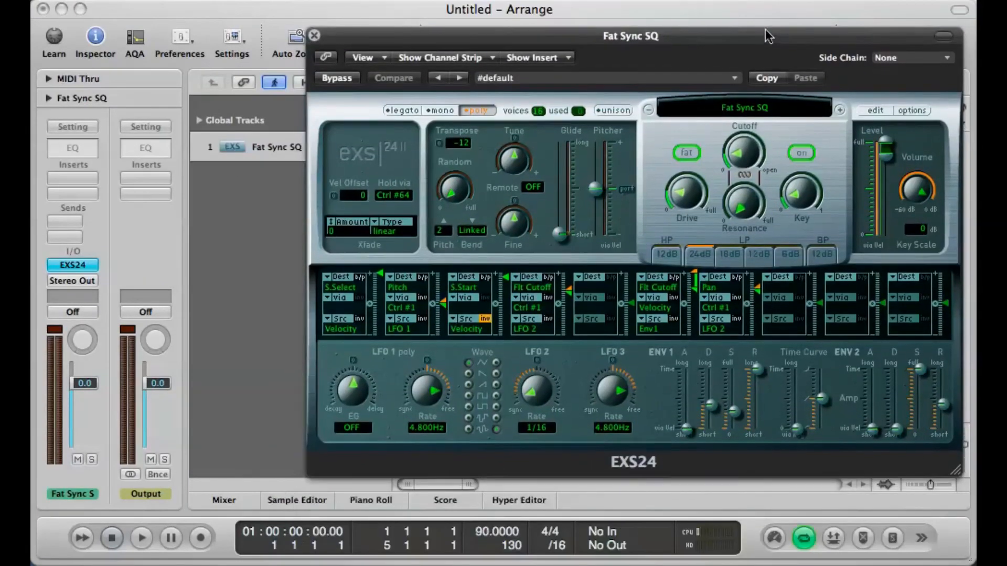
{"action": "left_click_drag", "start_coordinate": [531, 31], "coordinate": [385, 19]}
{"action": "left_click", "coordinate": [619, 87]}
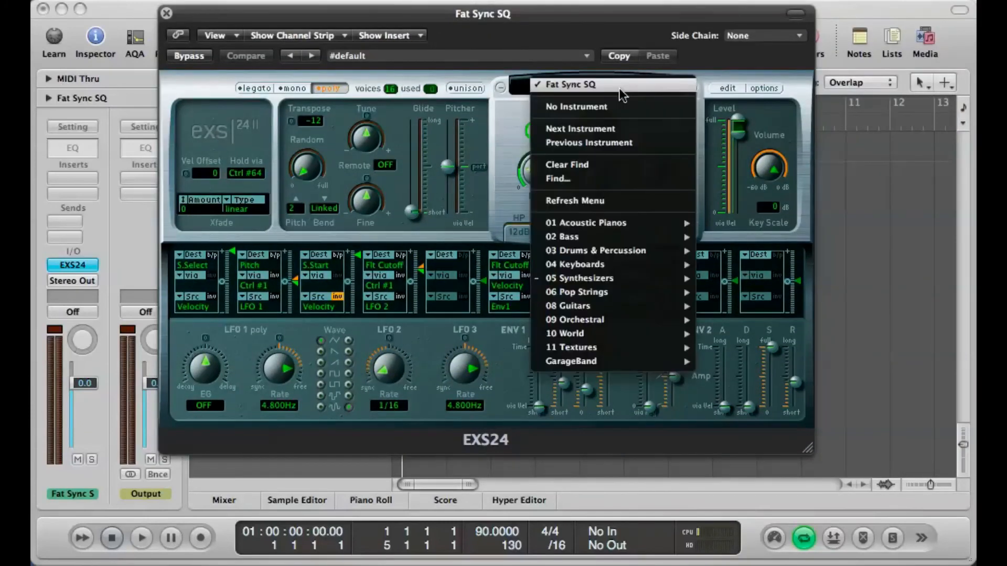
{"action": "mouse_move", "coordinate": [611, 279]}
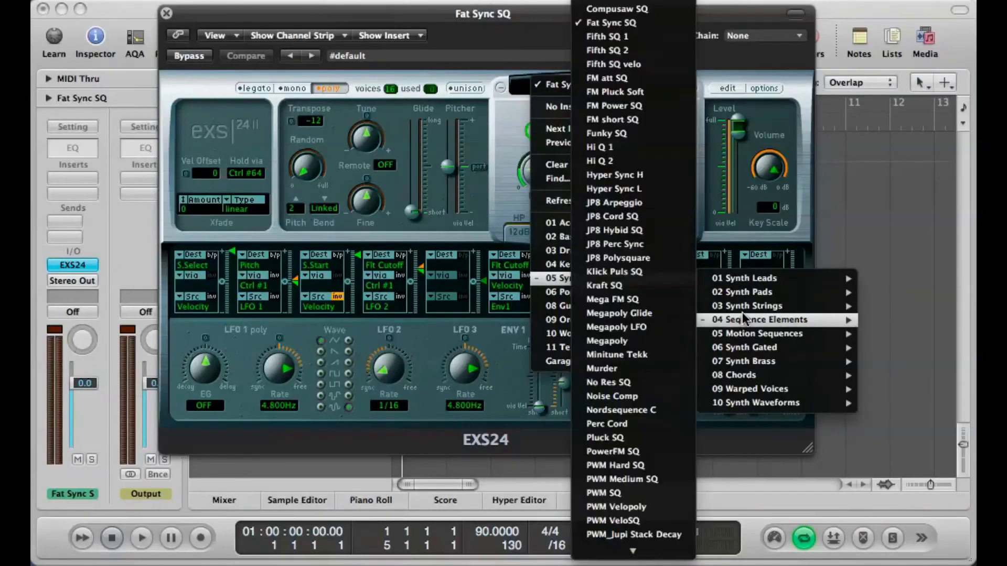
{"action": "mouse_move", "coordinate": [744, 311]}
{"action": "mouse_move", "coordinate": [744, 330]}
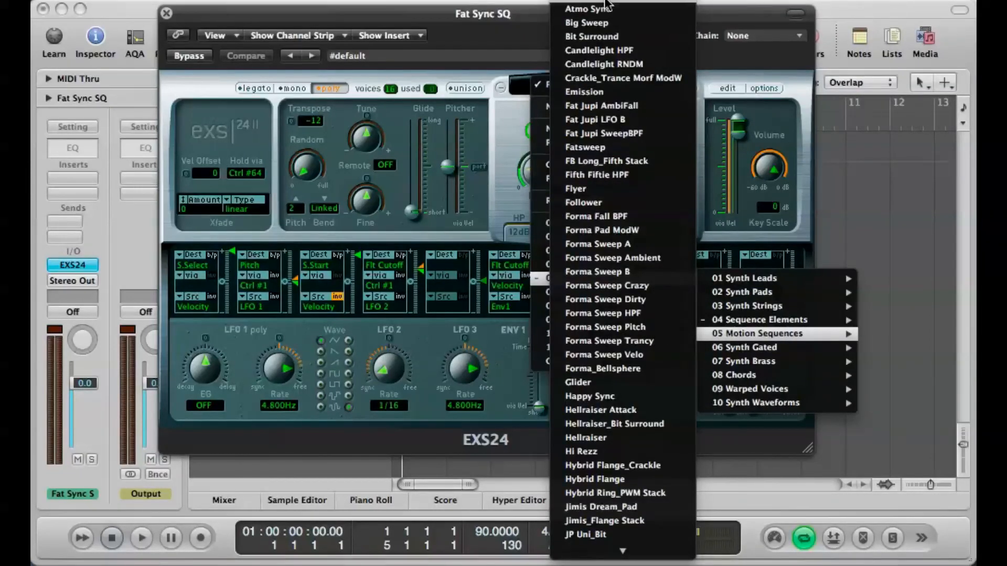
{"action": "left_click", "coordinate": [583, 9]}
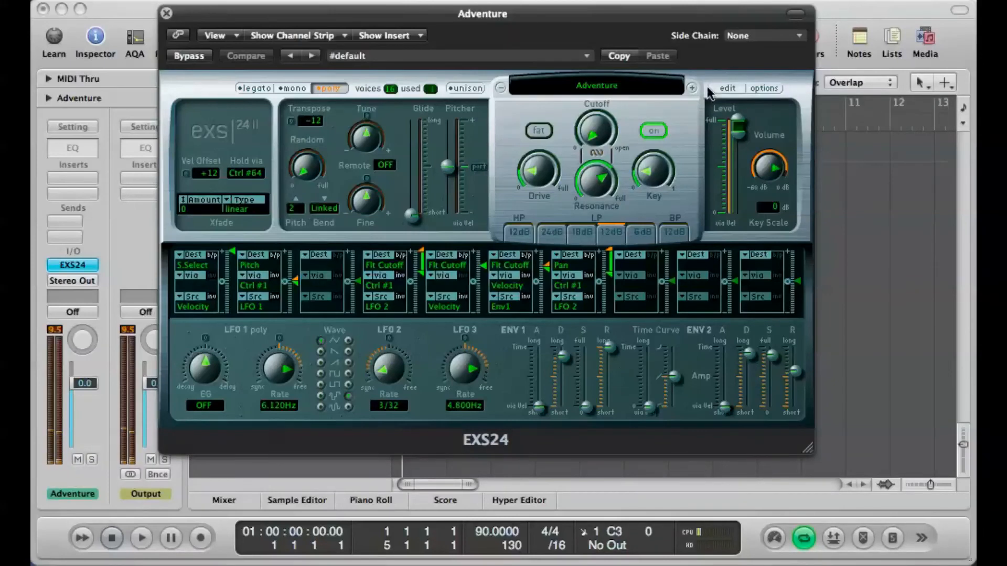
Step: Advance the sampler through the following instruments, Atmo Sync and Big Sweep, and settle on Bit Surround
{"action": "left_click", "coordinate": [692, 87]}
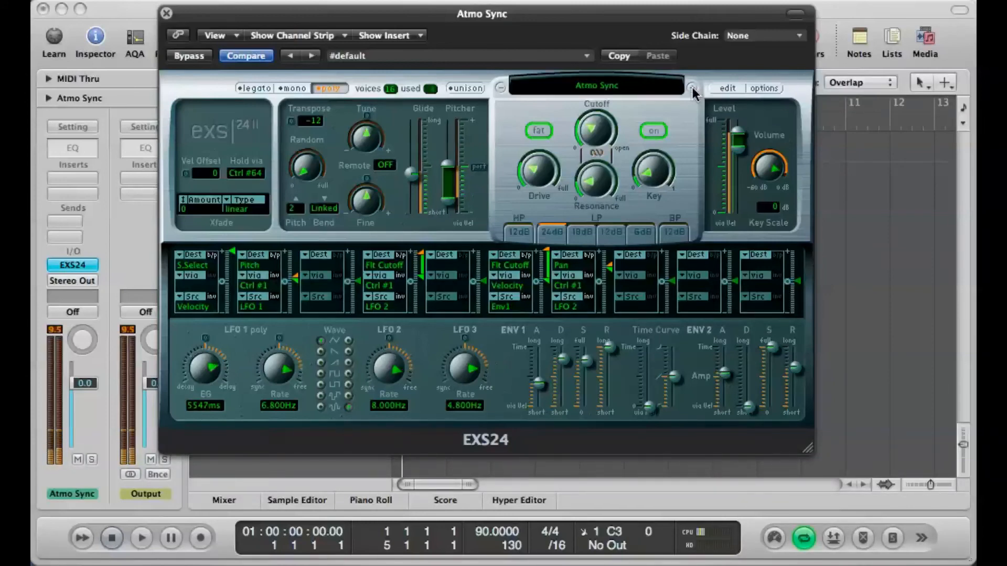
{"action": "left_click", "coordinate": [693, 88]}
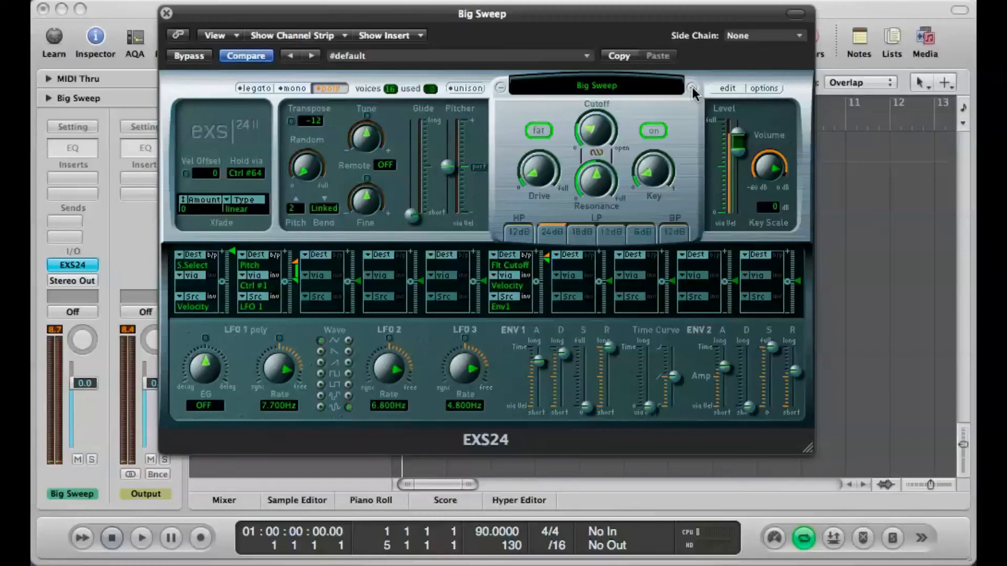
{"action": "left_click", "coordinate": [692, 87]}
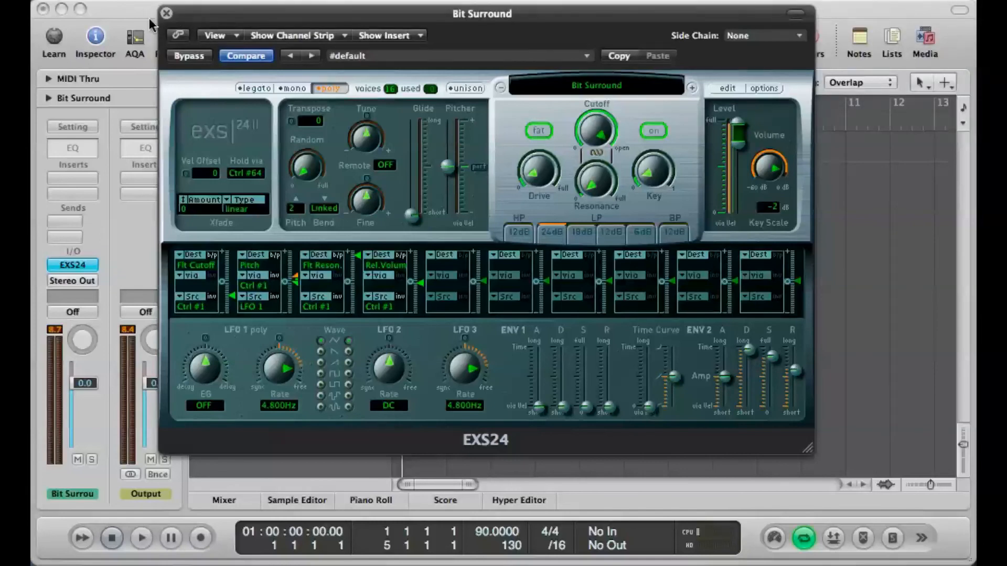
Step: Close the sampler window and show the All Drums category in the loop browser
{"action": "left_click", "coordinate": [166, 13]}
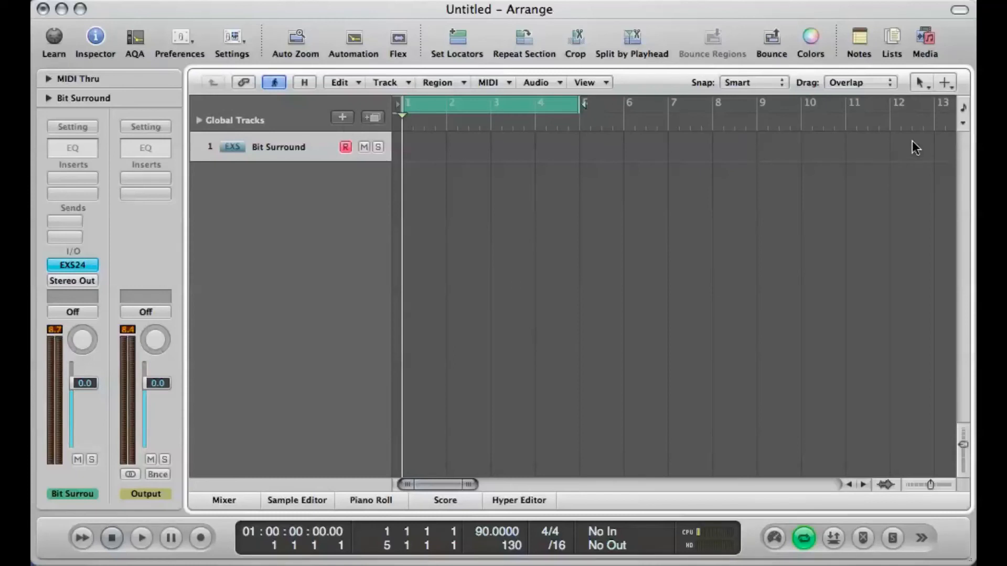
{"action": "left_click", "coordinate": [933, 34]}
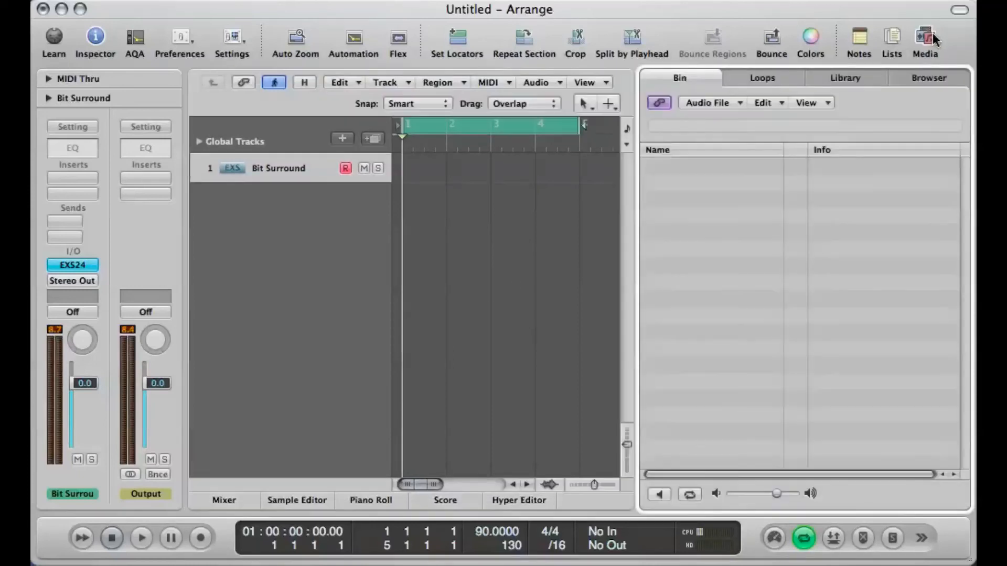
{"action": "left_click", "coordinate": [772, 79]}
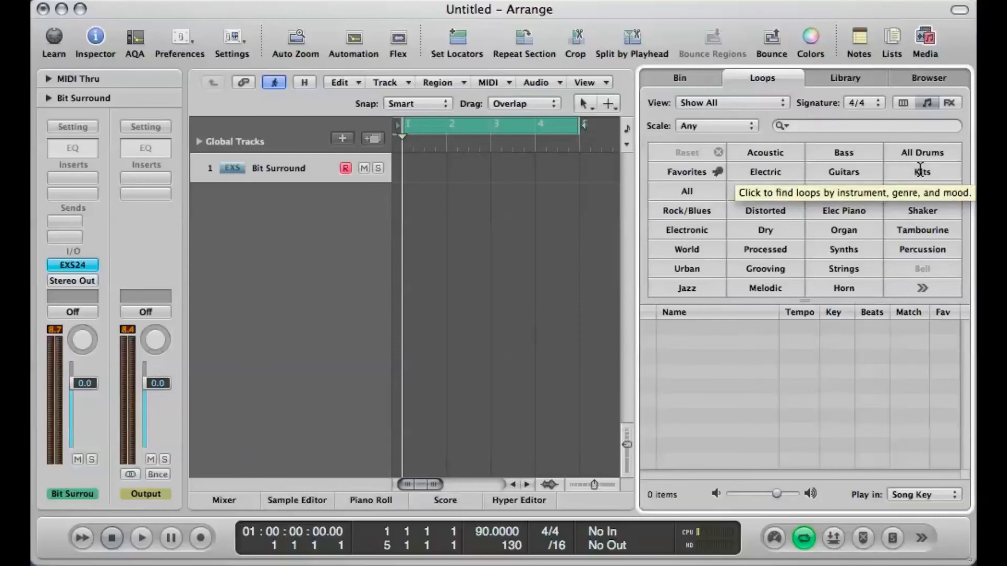
{"action": "left_click", "coordinate": [920, 154]}
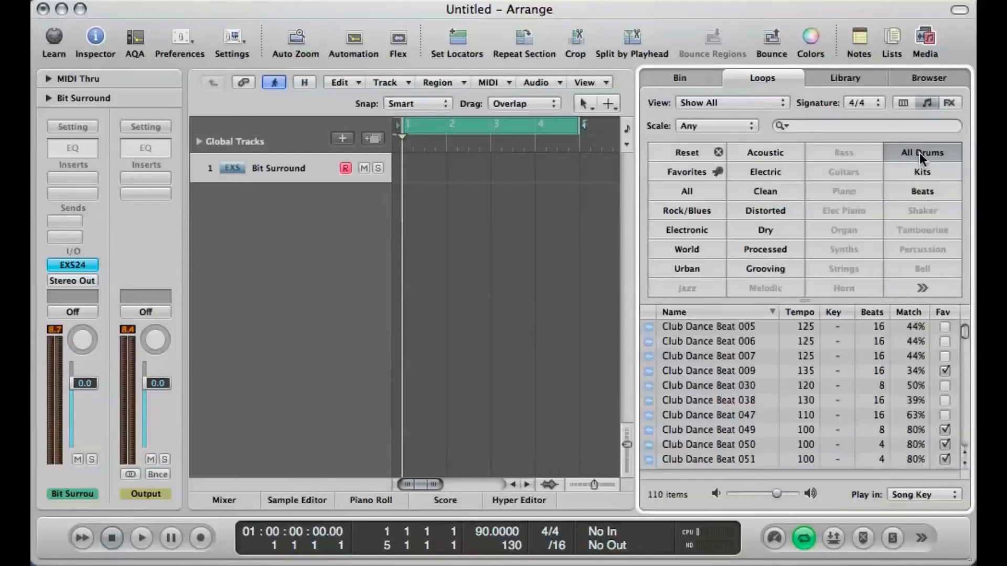
Step: Audition the drum loops Club Dance Beat 005, 006, 007 and 009
{"action": "left_click", "coordinate": [728, 326]}
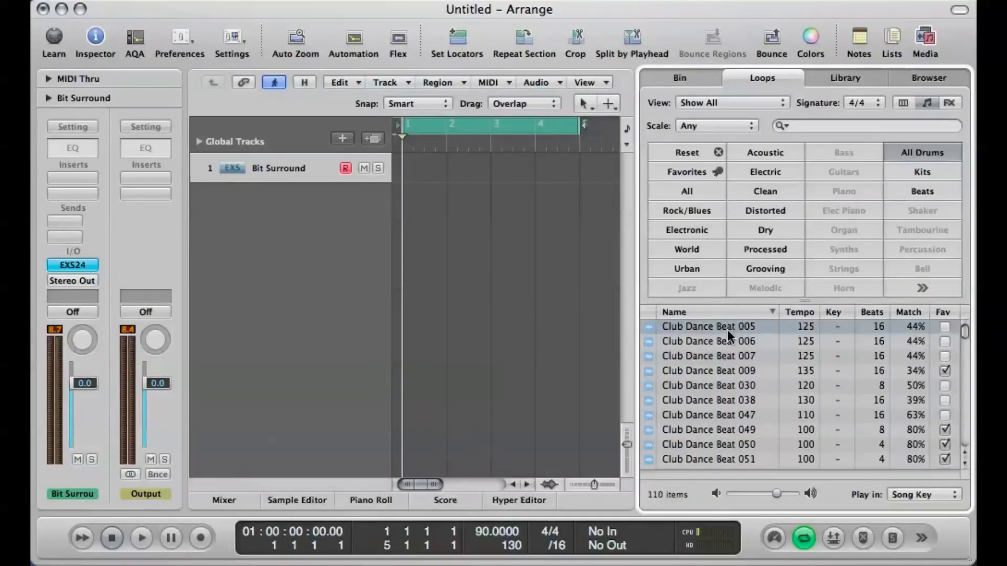
{"action": "left_click", "coordinate": [720, 343]}
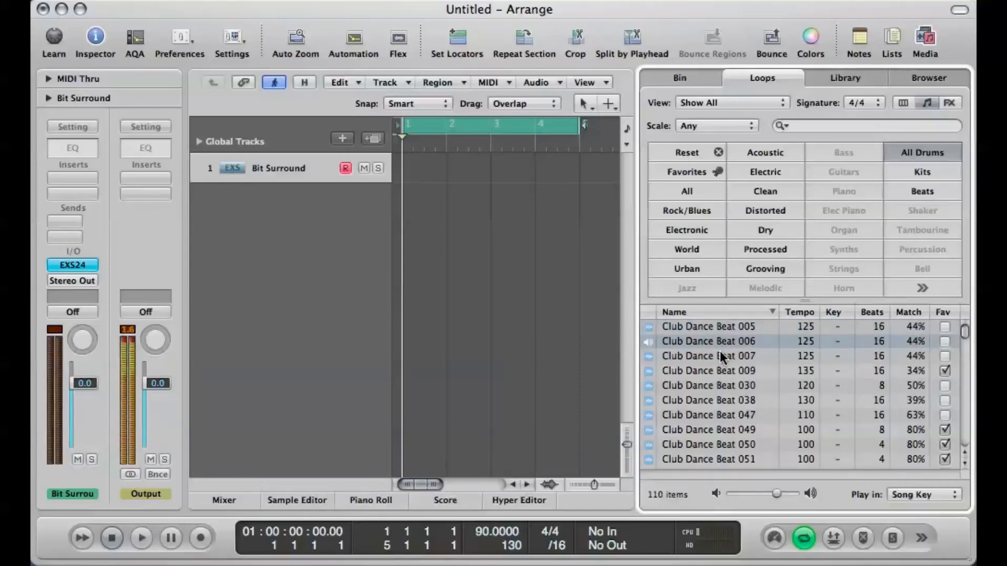
{"action": "left_click", "coordinate": [719, 352]}
{"action": "left_click", "coordinate": [716, 374]}
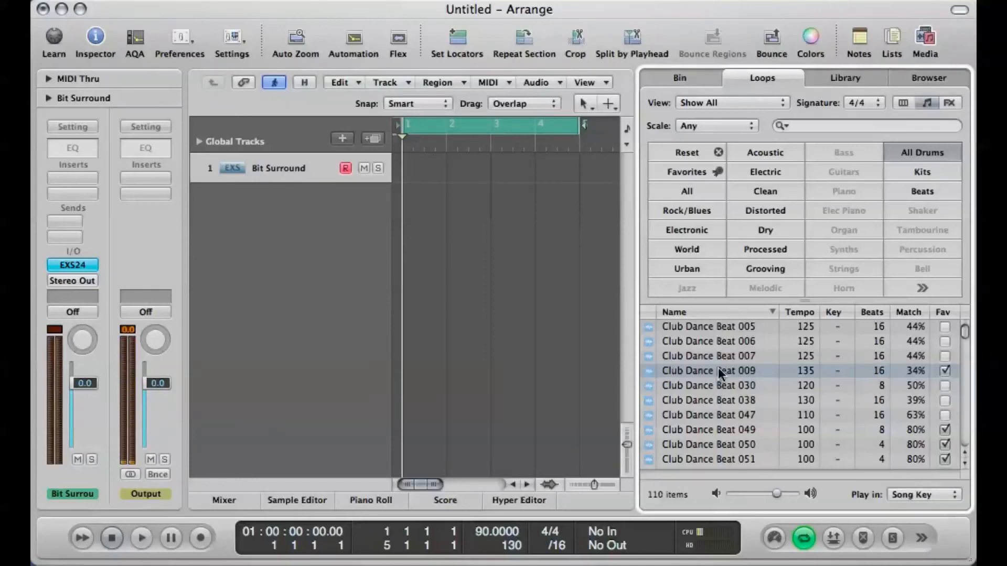
Step: Add Club Dance Beat 009 at bar 1 on a new track without importing its tempo, and place it above the Bit Surround track
{"action": "left_click_drag", "start_coordinate": [719, 367], "coordinate": [399, 212]}
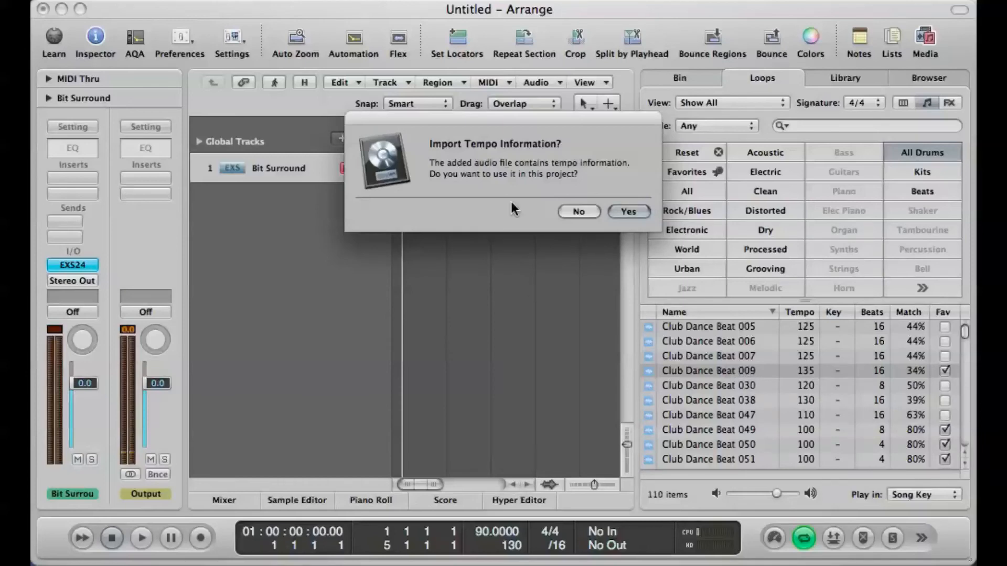
{"action": "left_click", "coordinate": [584, 208]}
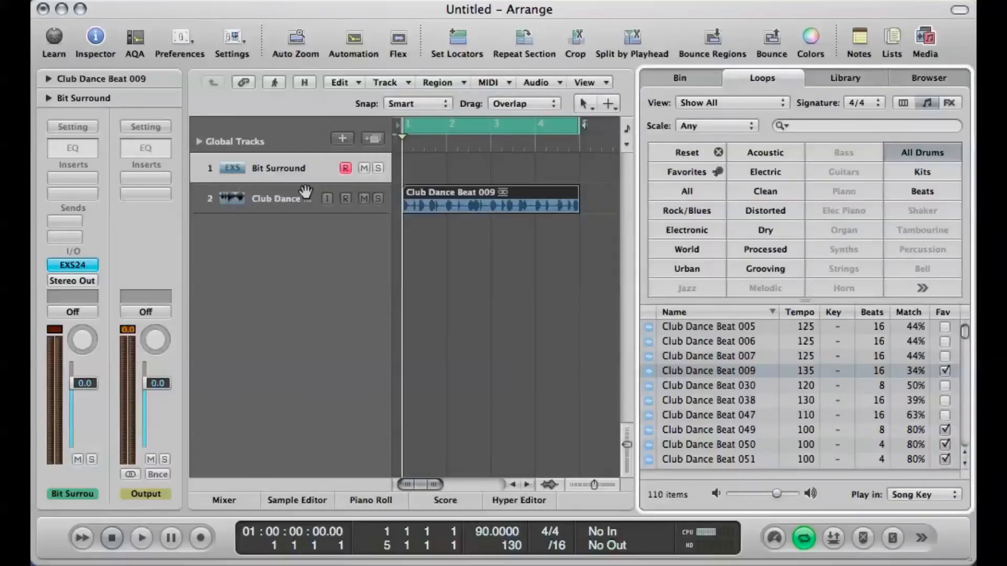
{"action": "left_click_drag", "start_coordinate": [287, 198], "coordinate": [283, 163]}
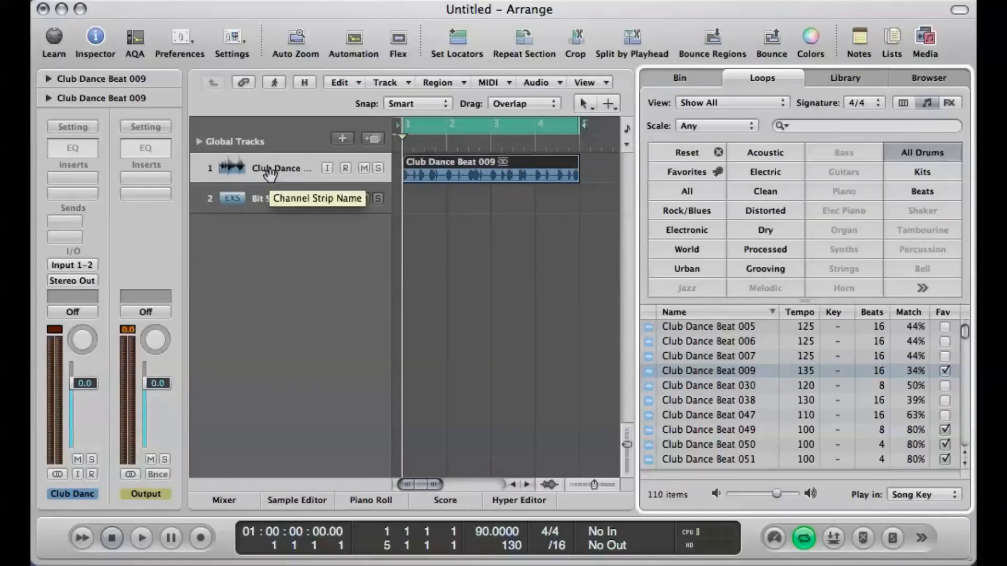
Step: Reopen the Bit Surround track's EXS24 sampler and set its side chain to Audio 1 – Club Dance Beat 009
{"action": "left_click", "coordinate": [261, 199]}
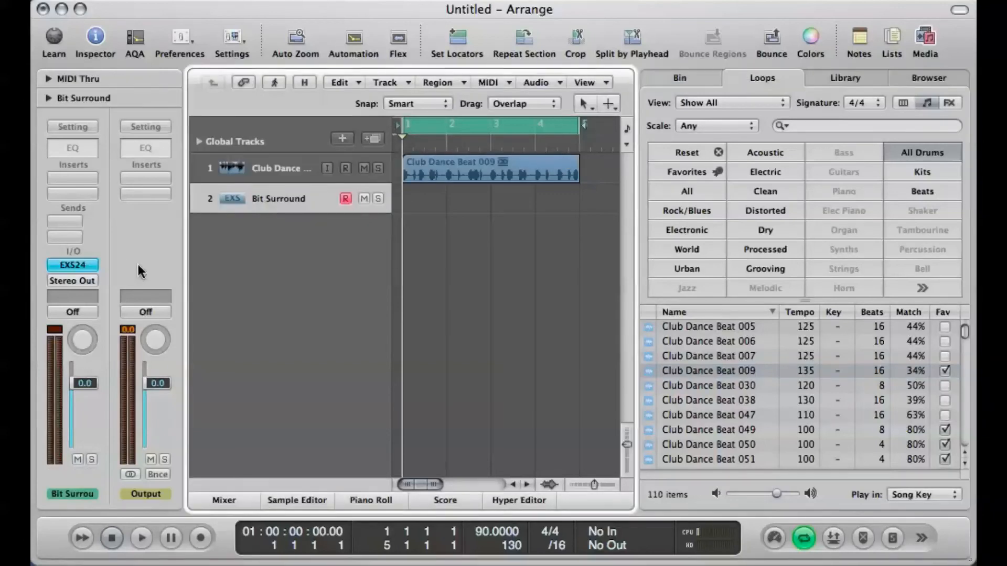
{"action": "left_click", "coordinate": [68, 259]}
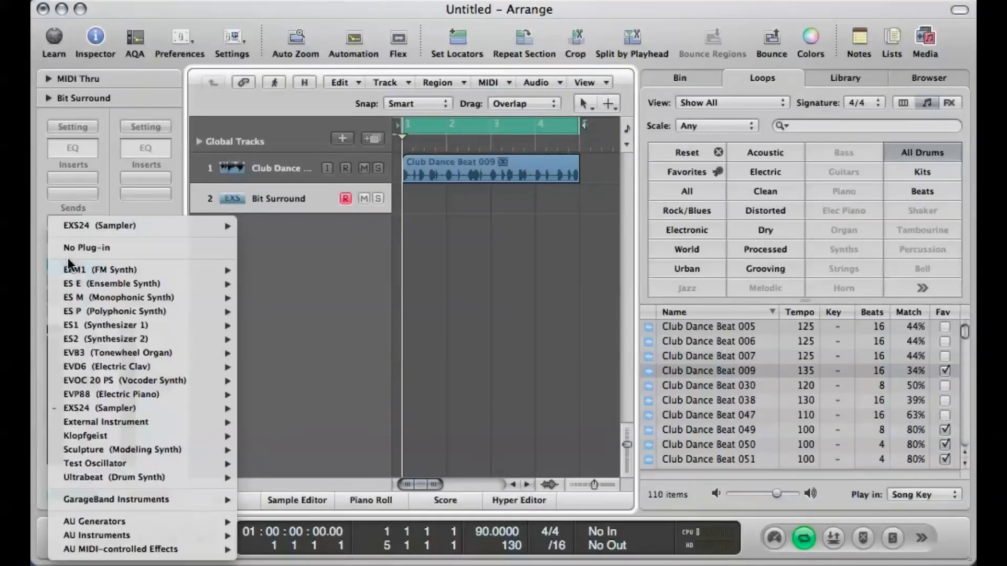
{"action": "left_click", "coordinate": [87, 188]}
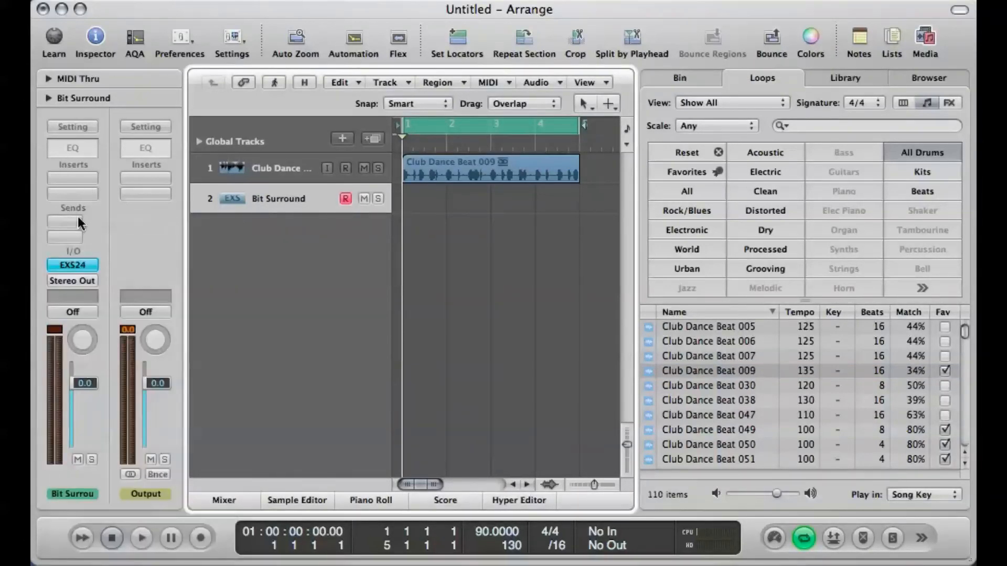
{"action": "left_click", "coordinate": [61, 263]}
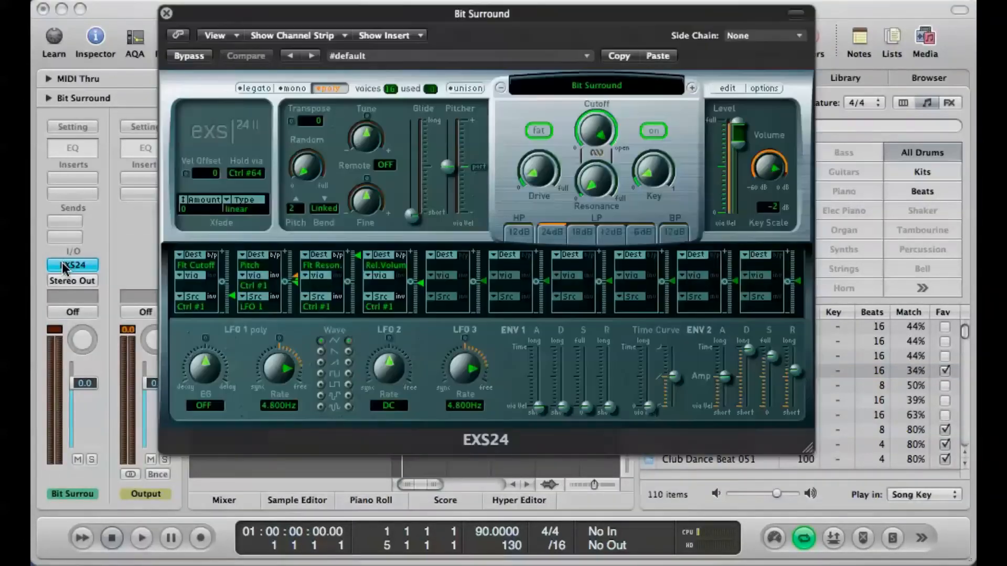
{"action": "left_click", "coordinate": [775, 37]}
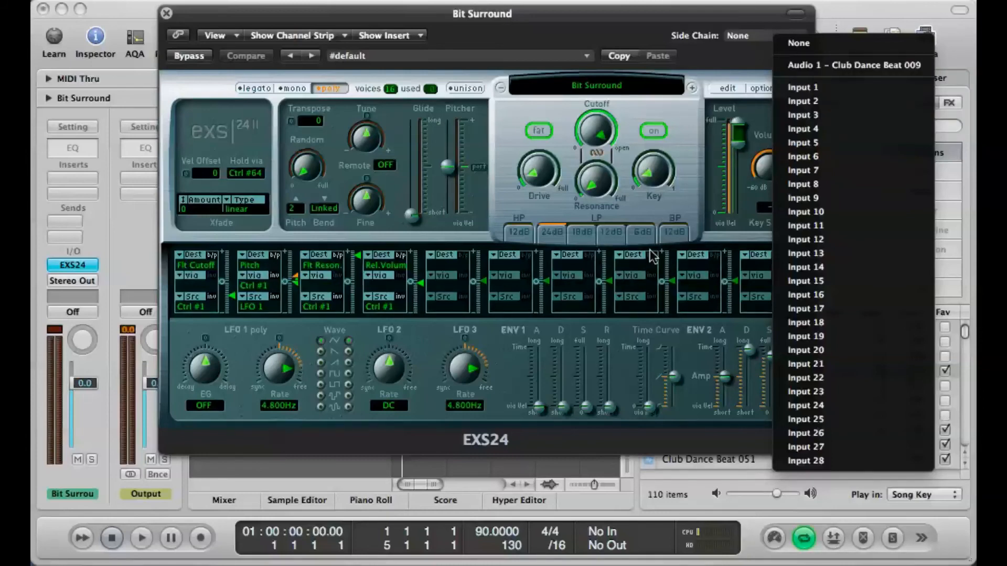
{"action": "left_click", "coordinate": [798, 66]}
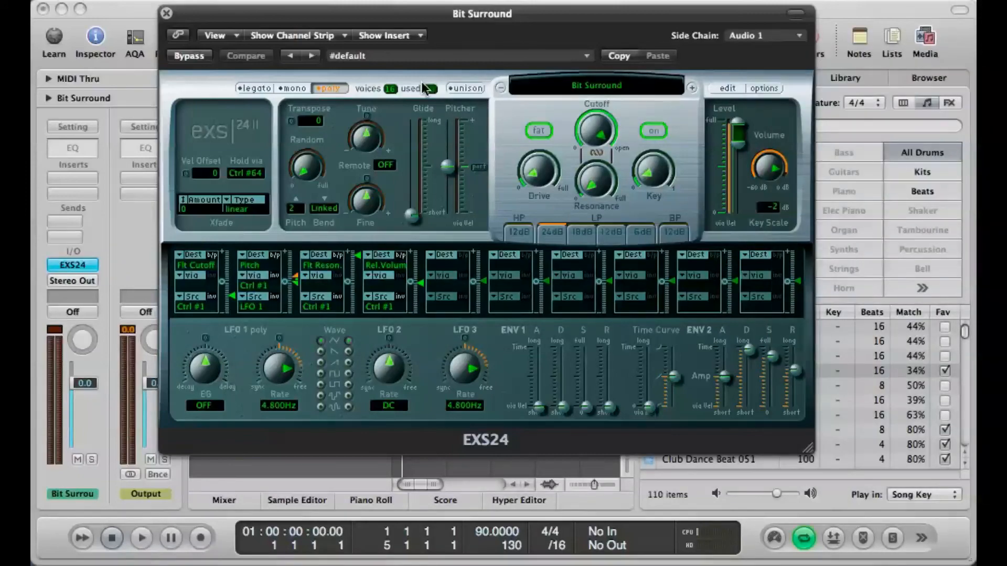
Step: Close the sampler window and play back the cycled drum loop with the Bit Surround instrument
{"action": "left_click_drag", "start_coordinate": [204, 18], "coordinate": [199, 302]}
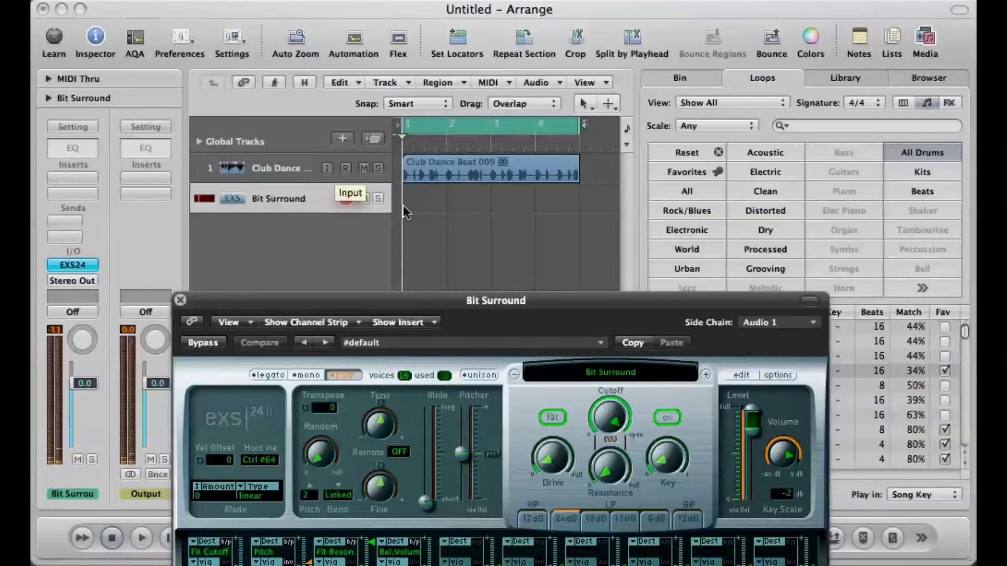
{"action": "left_click_drag", "start_coordinate": [335, 299], "coordinate": [383, 189]}
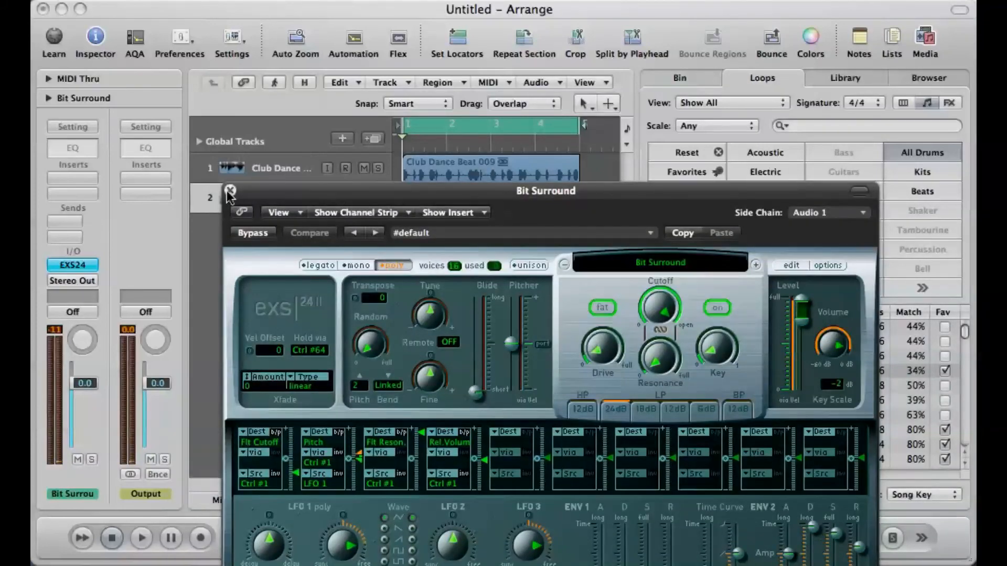
{"action": "left_click", "coordinate": [230, 191]}
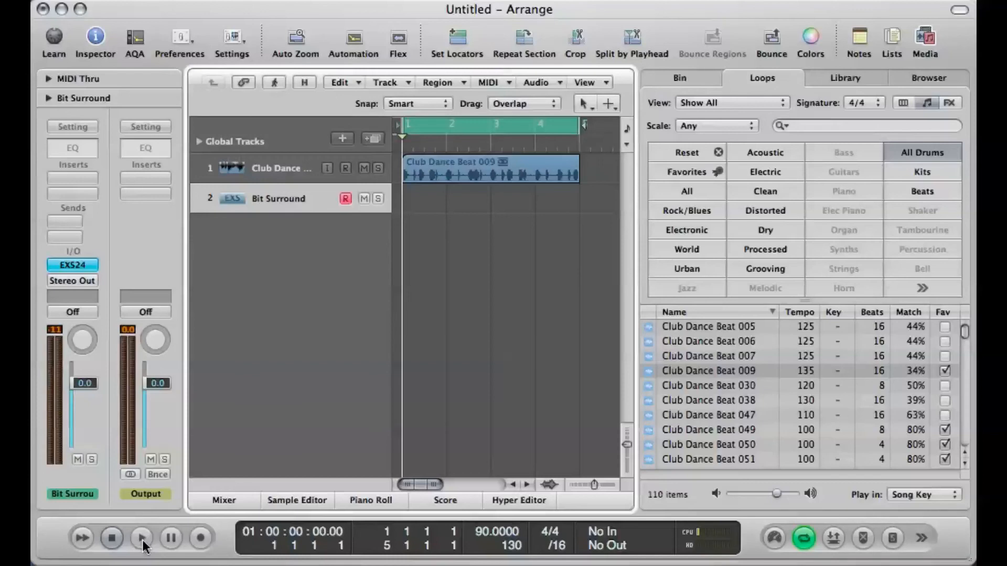
{"action": "left_click", "coordinate": [142, 540]}
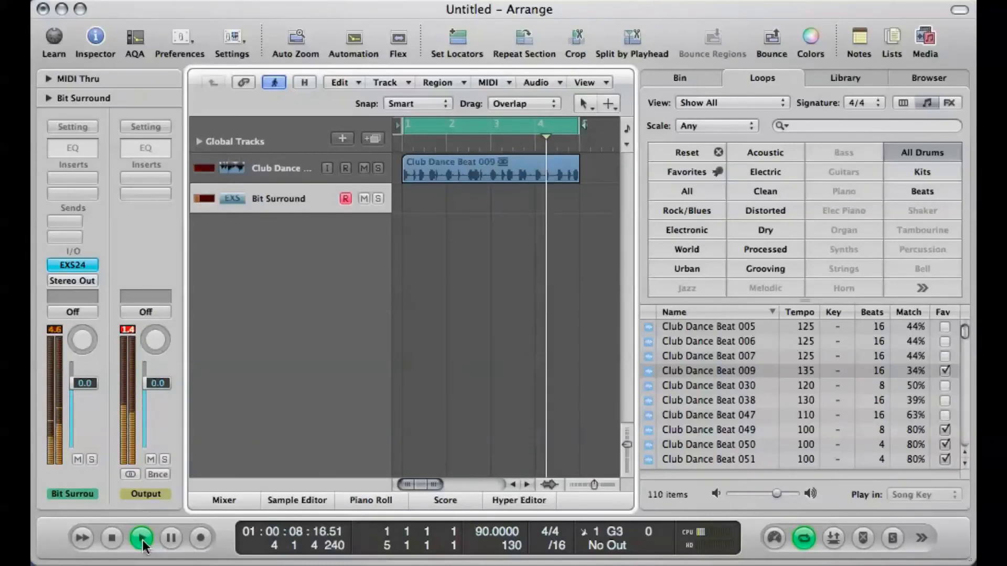
Step: Stop playback, hide the media area and reopen the Bit Surround track's EXS24 sampler
{"action": "left_click", "coordinate": [142, 540]}
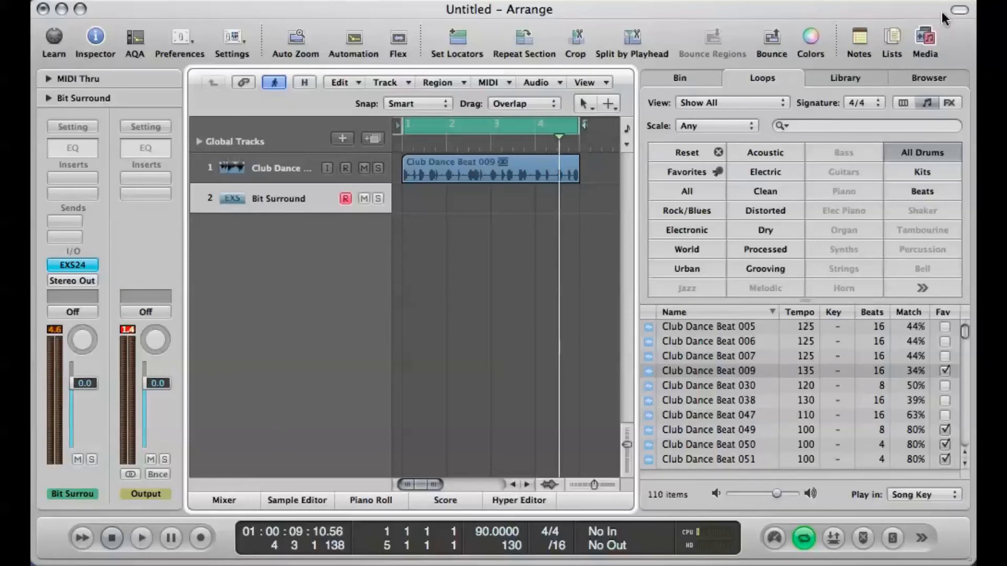
{"action": "left_click", "coordinate": [926, 40]}
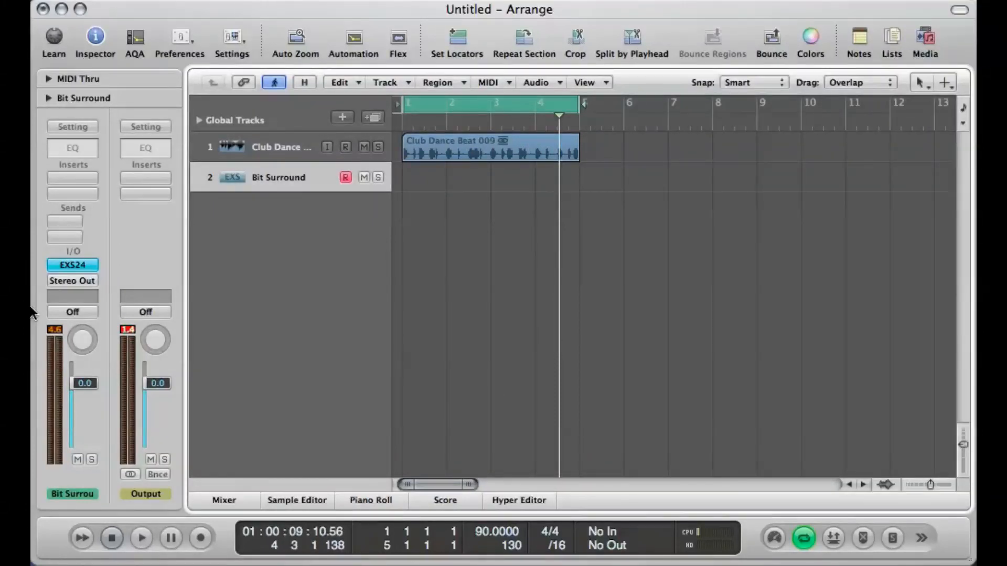
{"action": "left_click", "coordinate": [77, 266]}
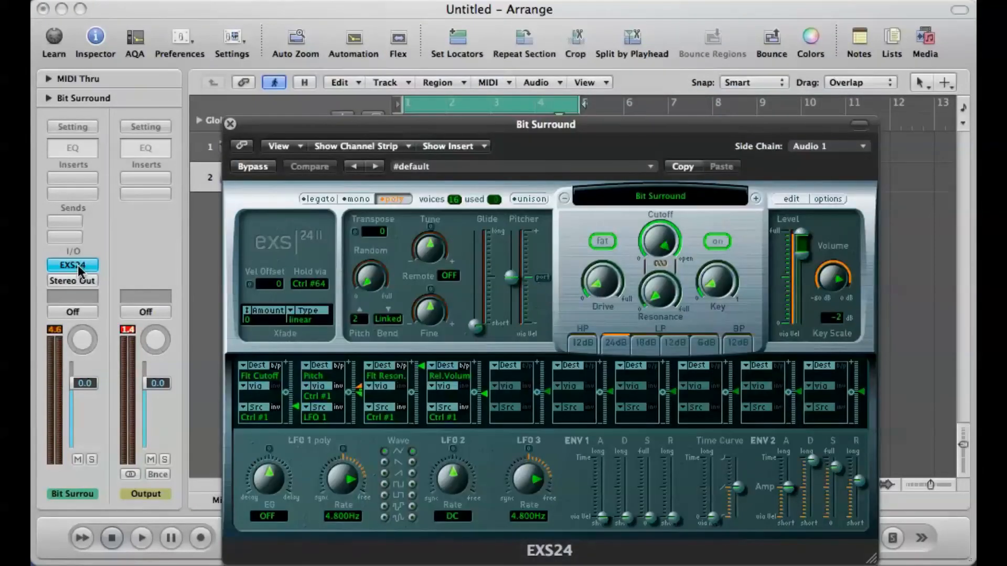
{"action": "left_click_drag", "start_coordinate": [692, 133], "coordinate": [689, 104]}
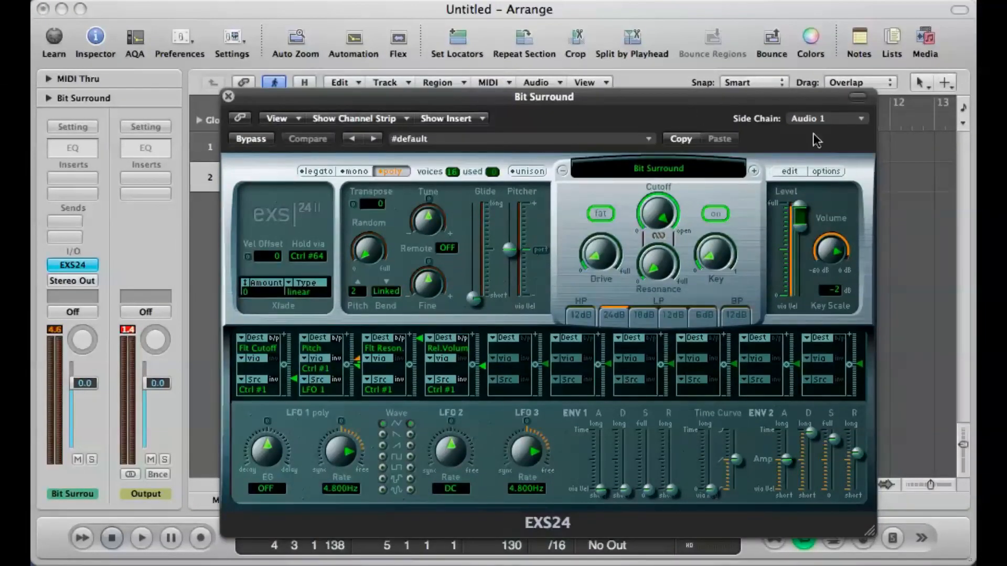
{"action": "left_click_drag", "start_coordinate": [782, 96], "coordinate": [750, 229]}
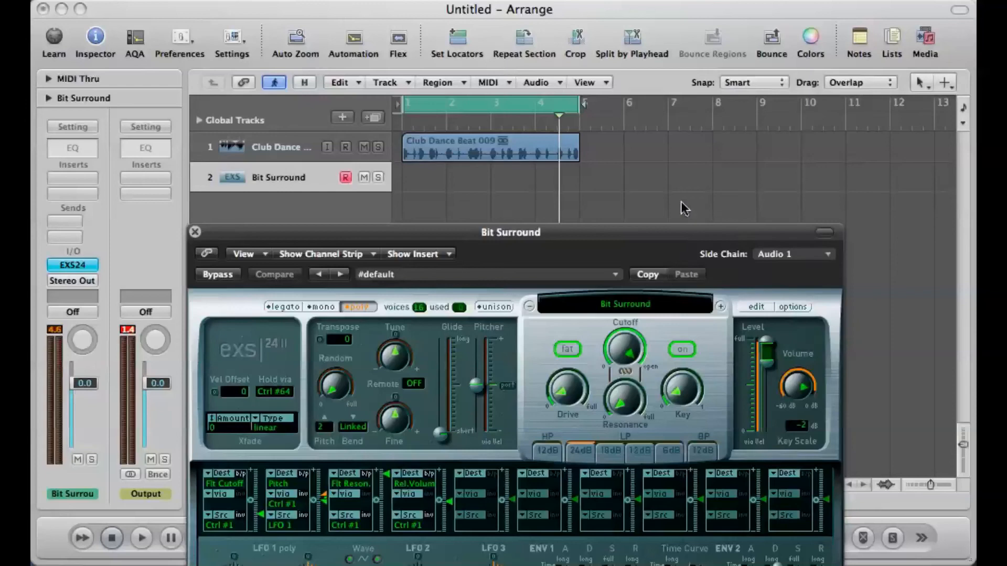
{"action": "left_click_drag", "start_coordinate": [682, 230], "coordinate": [736, 58]}
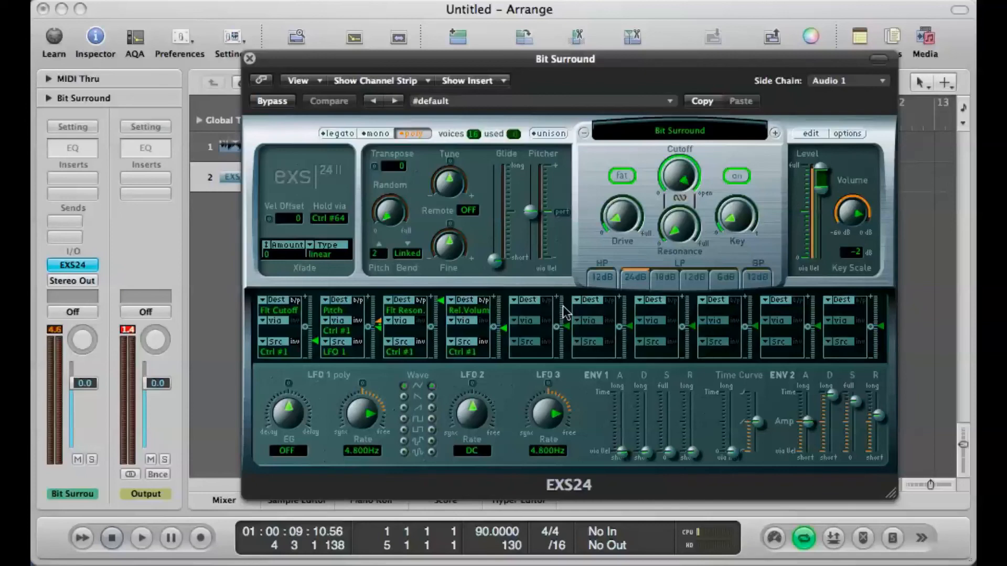
Step: In the sampler's fifth modulation slot, set the destination to Pitch and the source to Side Chain, auditioning the loop after each change
{"action": "left_click", "coordinate": [526, 307]}
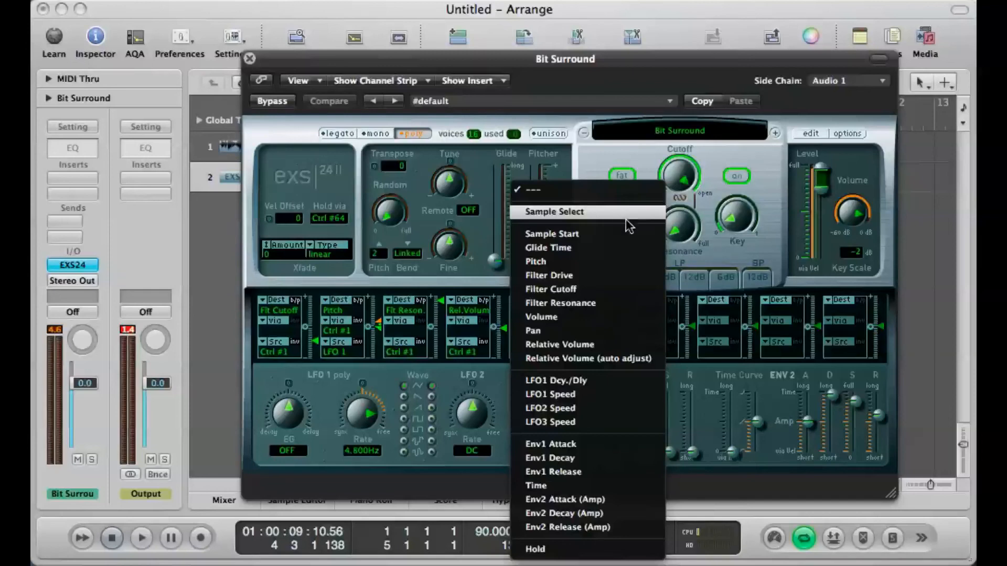
{"action": "left_click", "coordinate": [618, 262]}
{"action": "mouse_move", "coordinate": [448, 63]}
{"action": "left_mouse_down"}
{"action": "mouse_move", "coordinate": [447, 89]}
{"action": "mouse_move", "coordinate": [445, 77]}
{"action": "left_mouse_up"}
{"action": "key", "text": "space"}
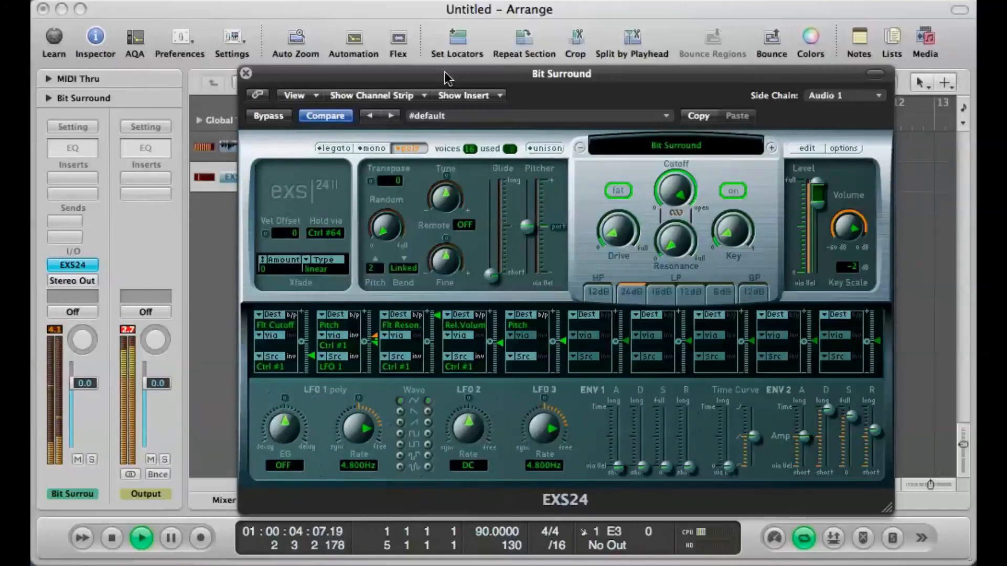
{"action": "key", "text": "space"}
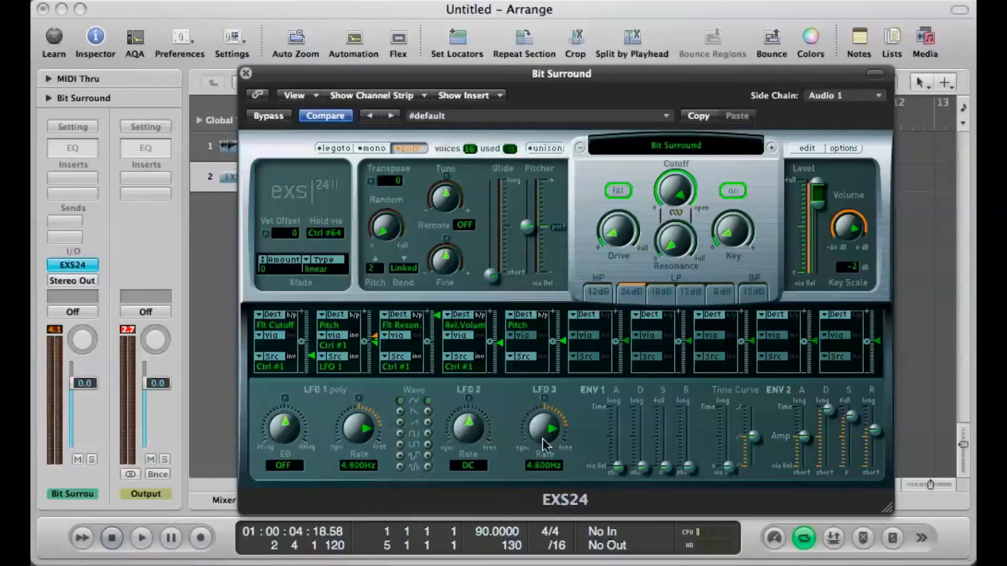
{"action": "left_click", "coordinate": [513, 358]}
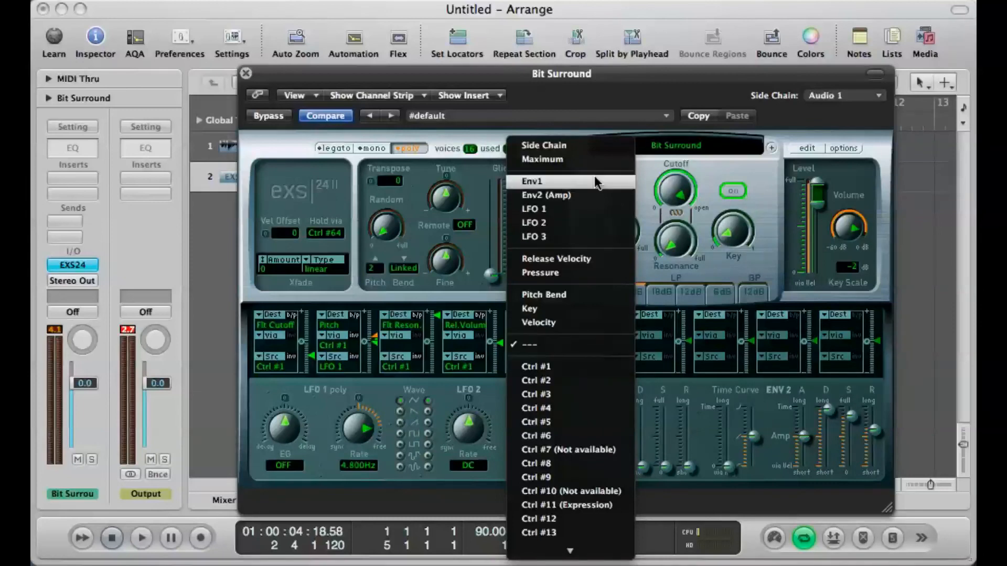
{"action": "left_click", "coordinate": [599, 148]}
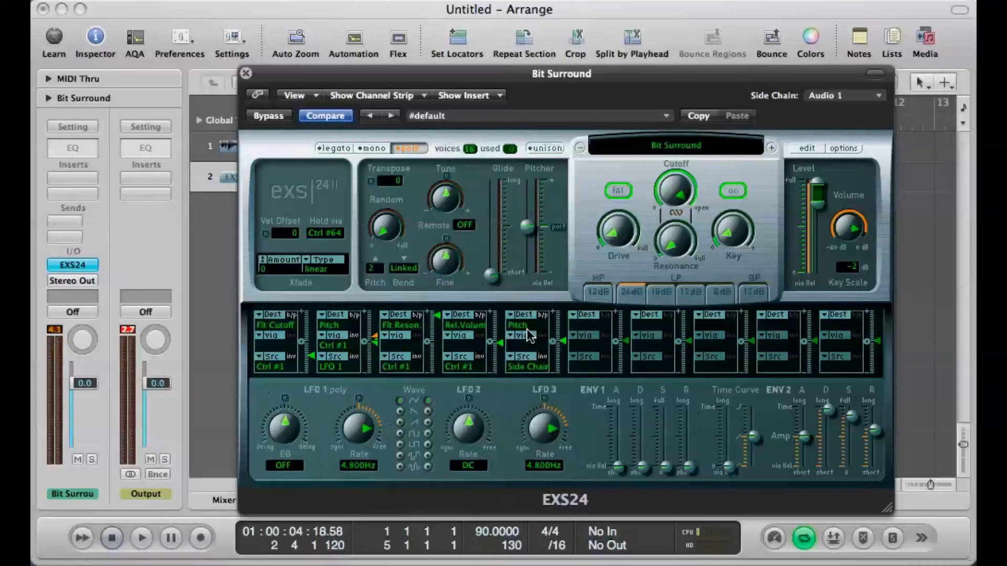
{"action": "key", "text": "space"}
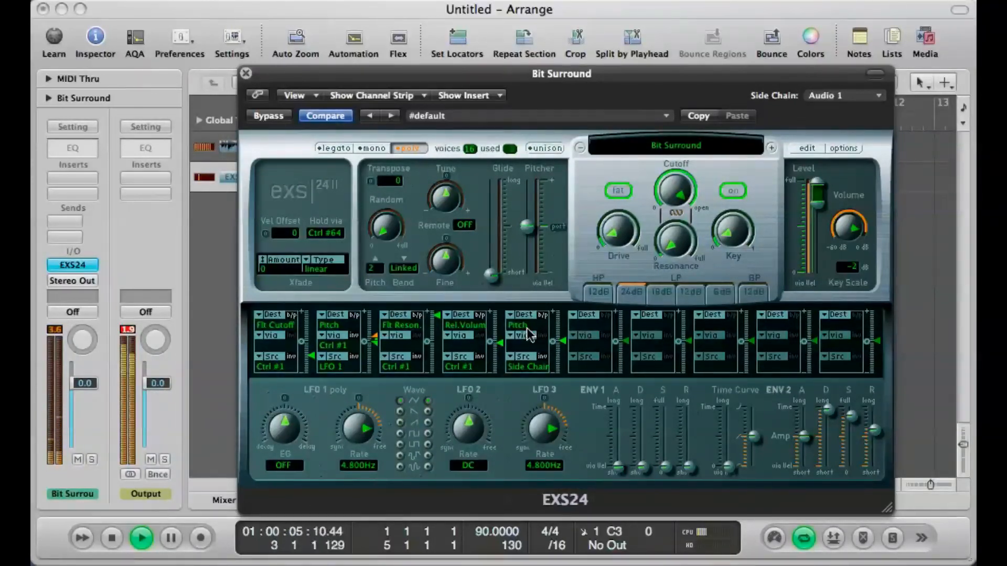
{"action": "key", "text": "space"}
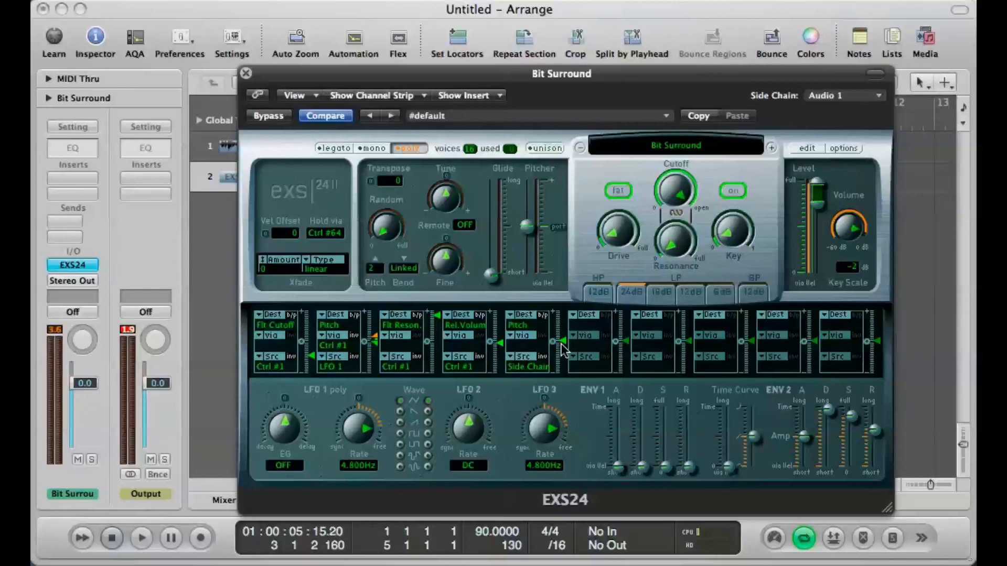
Step: Try Volume as the fifth slot's destination with a slightly raised modulation amount, and return the destination to Pitch
{"action": "mouse_move", "coordinate": [562, 341]}
{"action": "left_click_drag", "start_coordinate": [562, 340], "coordinate": [561, 339]}
{"action": "left_click", "coordinate": [529, 326]}
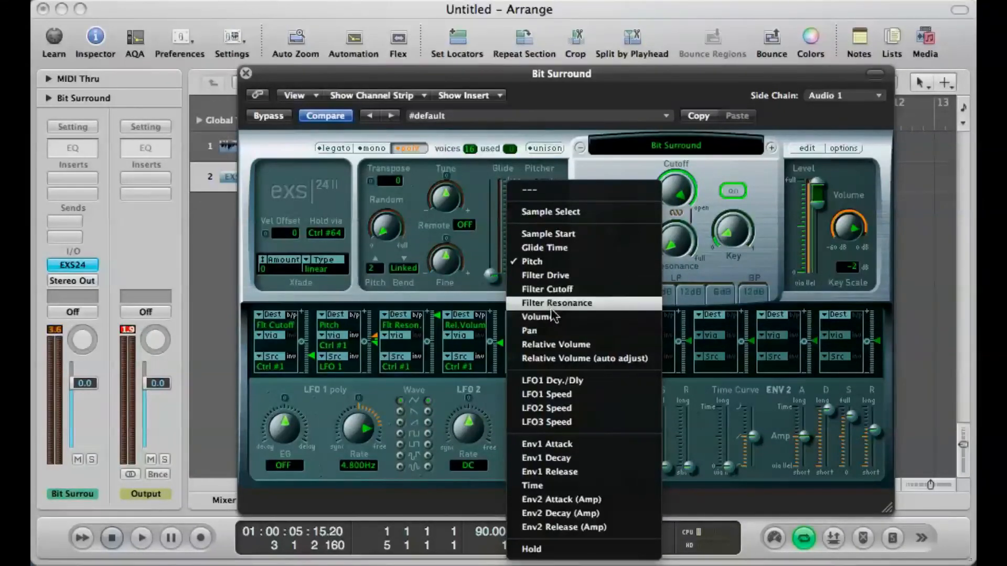
{"action": "left_click", "coordinate": [549, 317]}
{"action": "mouse_move", "coordinate": [565, 338]}
{"action": "left_mouse_down"}
{"action": "mouse_move", "coordinate": [566, 313]}
{"action": "mouse_move", "coordinate": [569, 331]}
{"action": "mouse_move", "coordinate": [557, 332]}
{"action": "left_mouse_up"}
{"action": "left_click", "coordinate": [532, 324]}
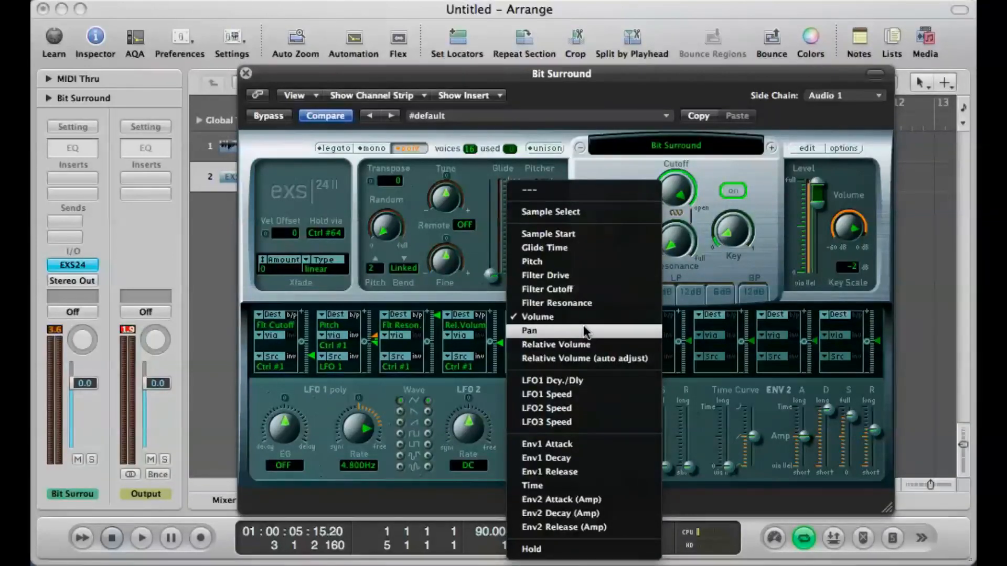
{"action": "left_click", "coordinate": [592, 263]}
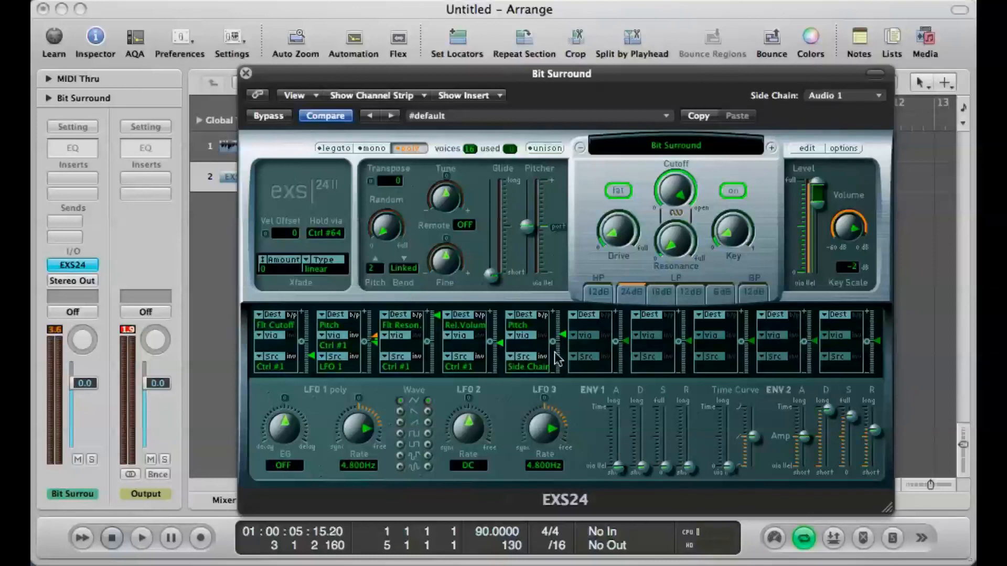
Step: Keep the fifth slot routed from Side Chain to Pitch, raise its modulation amount slightly and play back the loop
{"action": "left_click", "coordinate": [527, 314]}
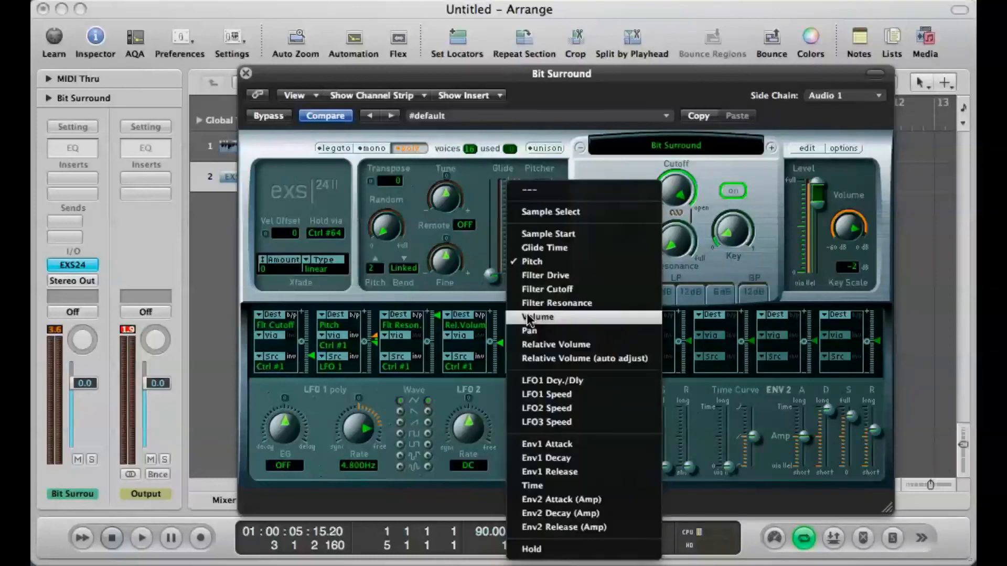
{"action": "left_click", "coordinate": [578, 258]}
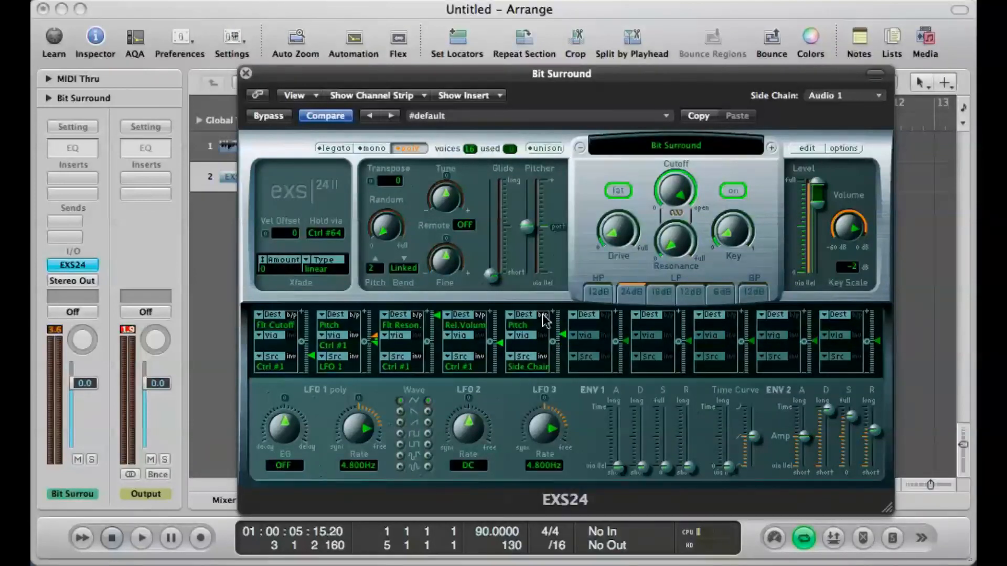
{"action": "left_click", "coordinate": [528, 356]}
{"action": "left_click", "coordinate": [530, 361]}
{"action": "left_click_drag", "start_coordinate": [565, 335], "coordinate": [565, 330]}
{"action": "key", "text": "space"}
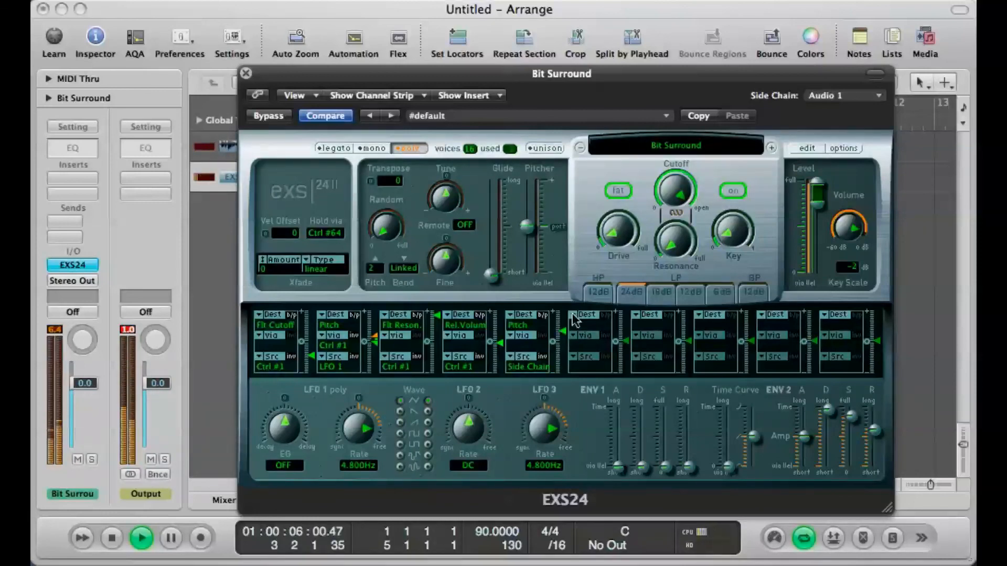
{"action": "key", "text": "space"}
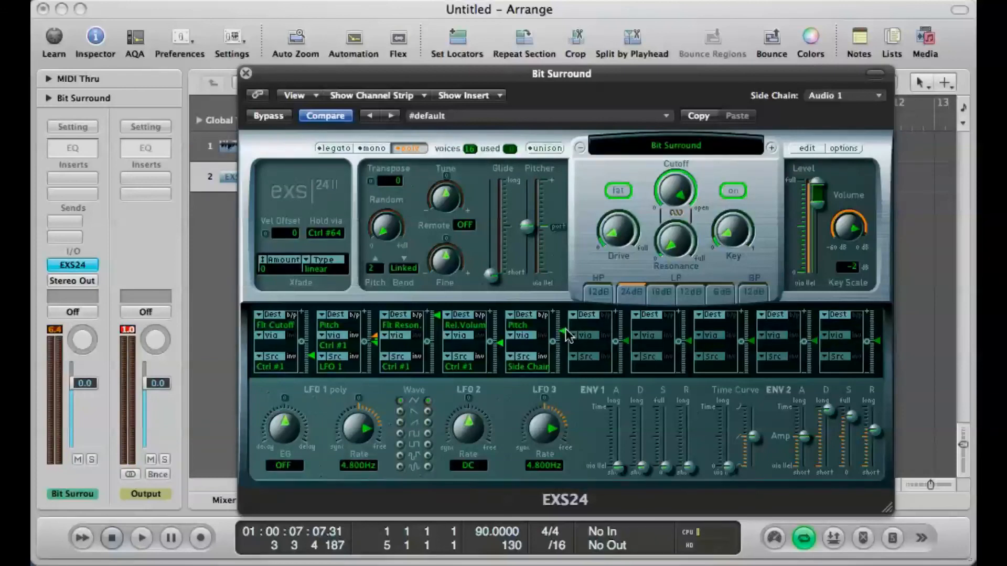
Step: Audition the side-chained pitch modulation with the fifth slot's amount at its maximum and at its minimum
{"action": "left_click_drag", "start_coordinate": [565, 329], "coordinate": [567, 287]}
{"action": "key", "text": "space"}
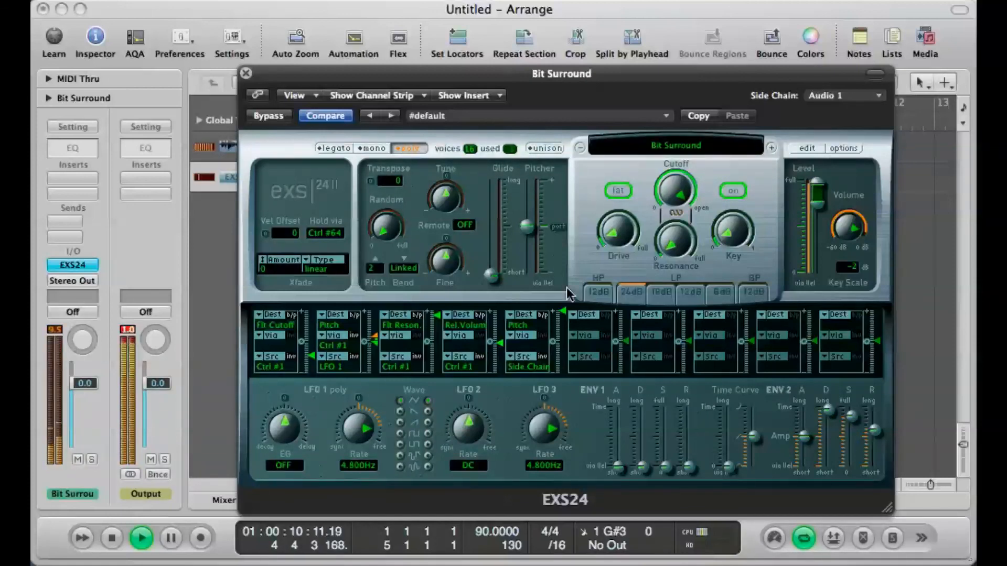
{"action": "key", "text": "space"}
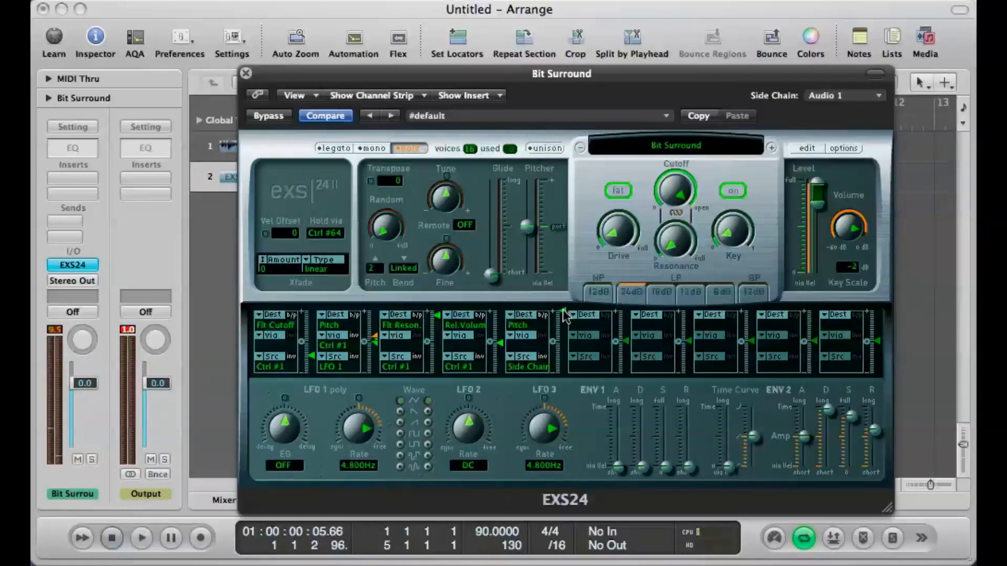
{"action": "left_click_drag", "start_coordinate": [565, 316], "coordinate": [568, 436]}
{"action": "key", "text": "space"}
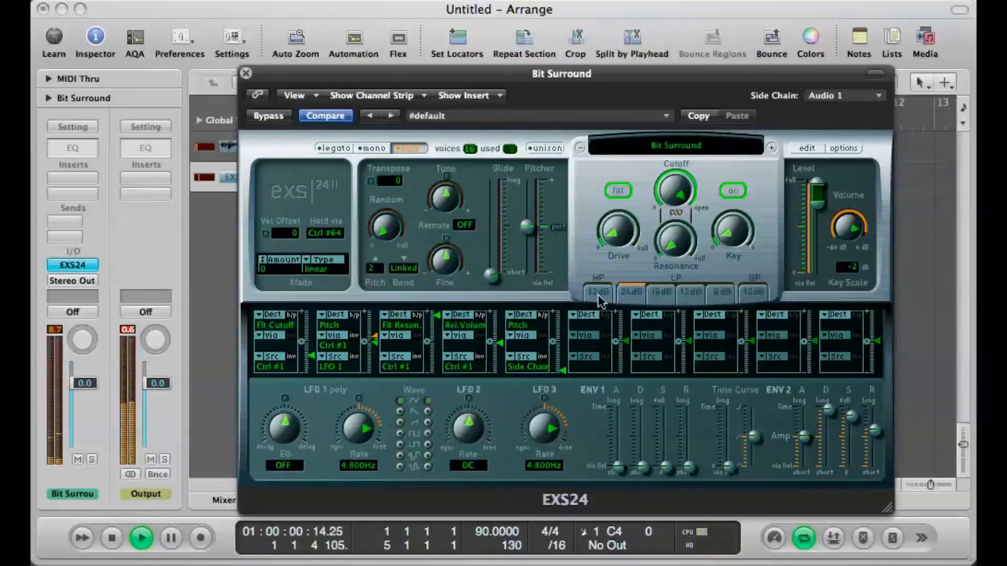
{"action": "key", "text": "space"}
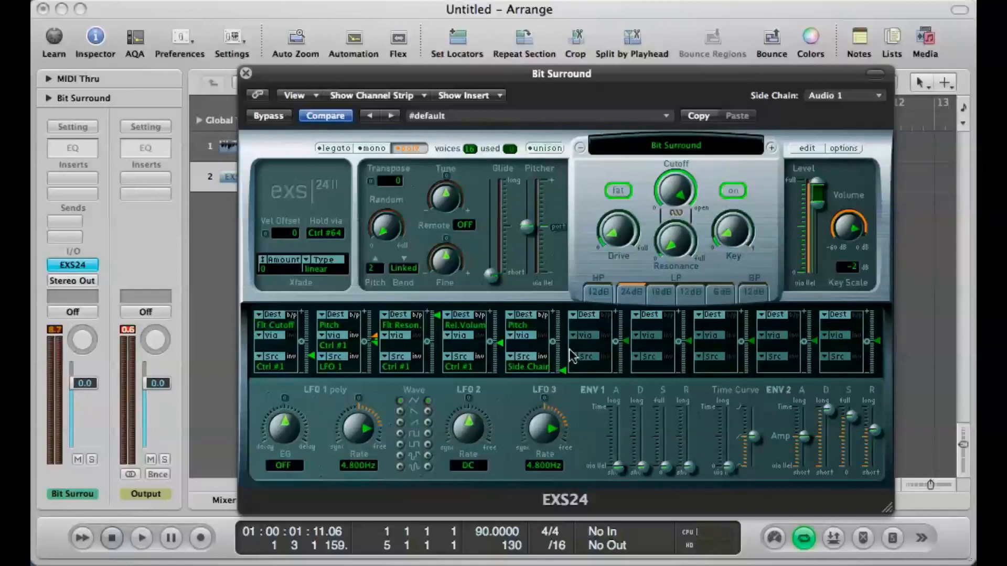
Step: Change the fifth slot's destination to Filter Cutoff with a negative modulation amount
{"action": "left_click", "coordinate": [562, 370]}
{"action": "left_click", "coordinate": [562, 368], "text": "alt"}
{"action": "left_click", "coordinate": [518, 319]}
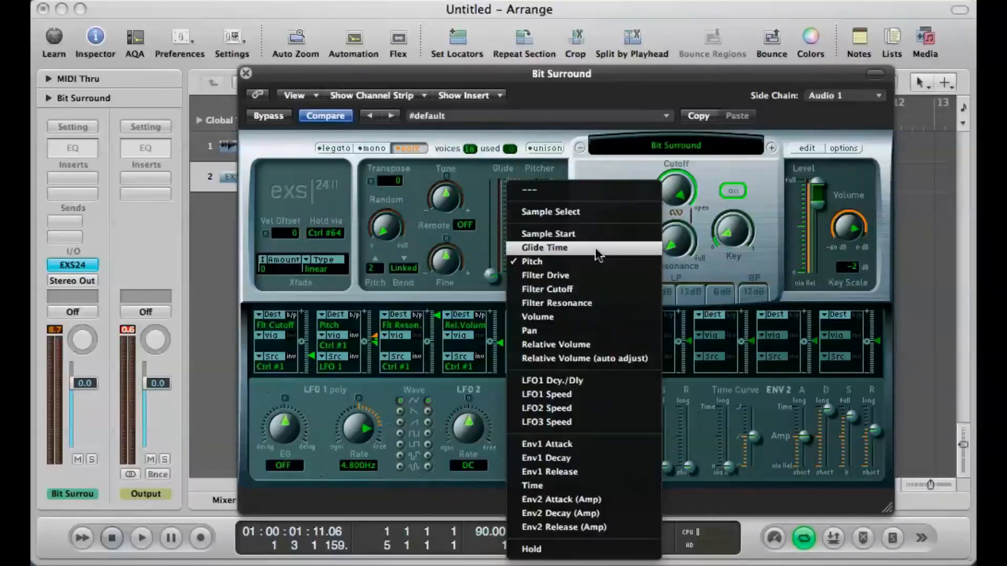
{"action": "left_click", "coordinate": [597, 287]}
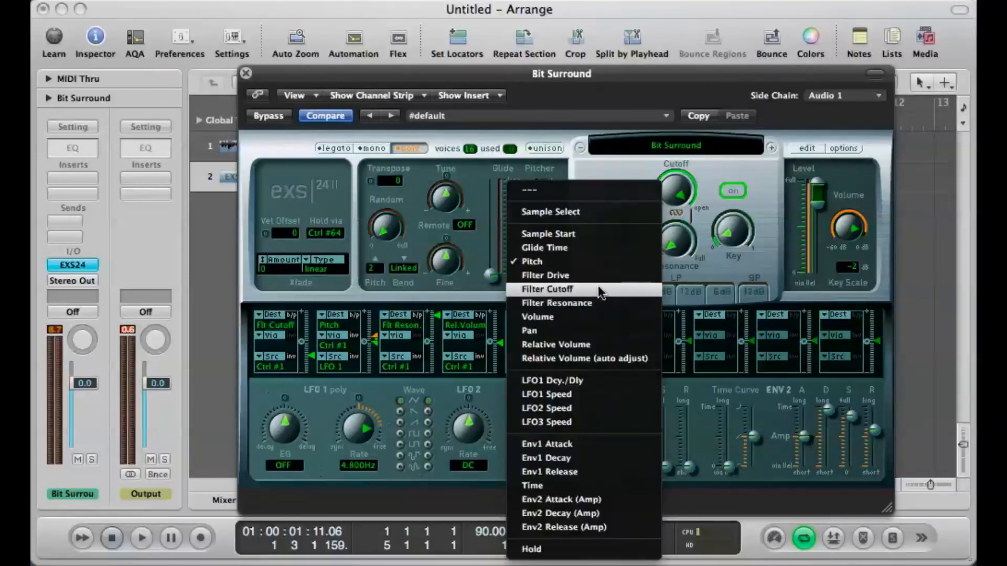
{"action": "left_click_drag", "start_coordinate": [565, 339], "coordinate": [559, 376]}
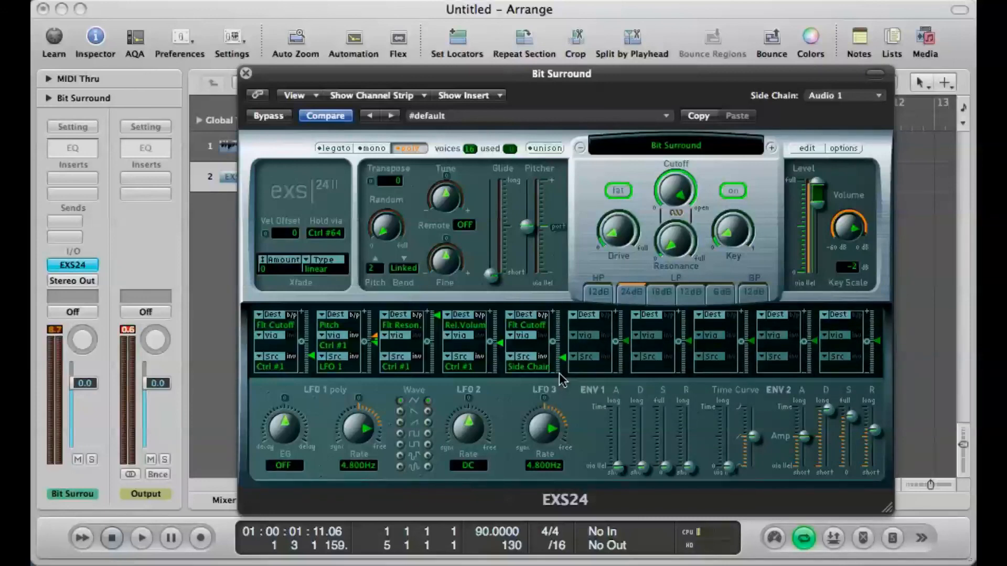
Step: Play back the loop while moving the filter cutoff modulation amount to its minimum and maximum, and return the amount to its centre position
{"action": "key", "text": "space"}
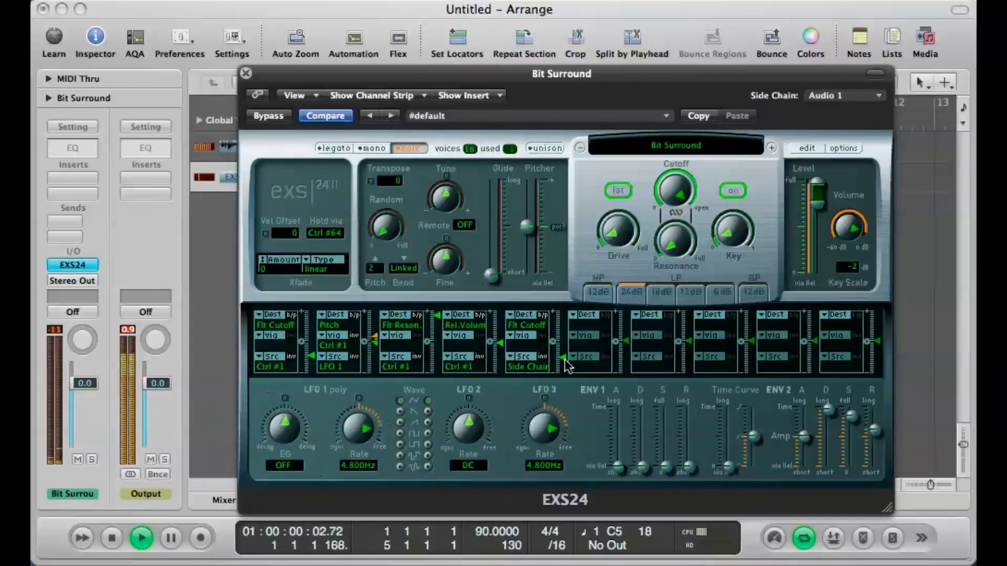
{"action": "left_click_drag", "start_coordinate": [566, 366], "coordinate": [564, 387]}
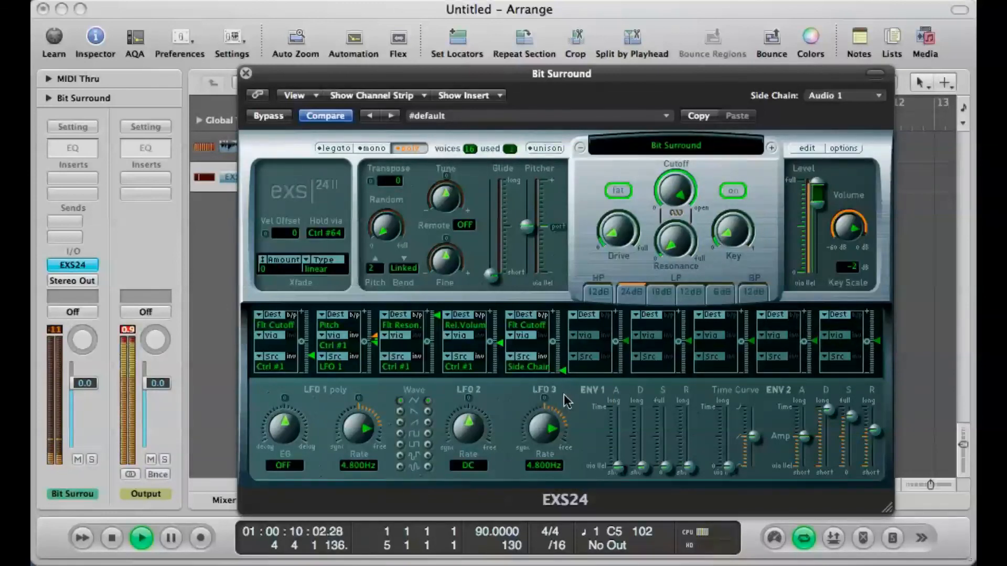
{"action": "left_click_drag", "start_coordinate": [565, 382], "coordinate": [564, 256]}
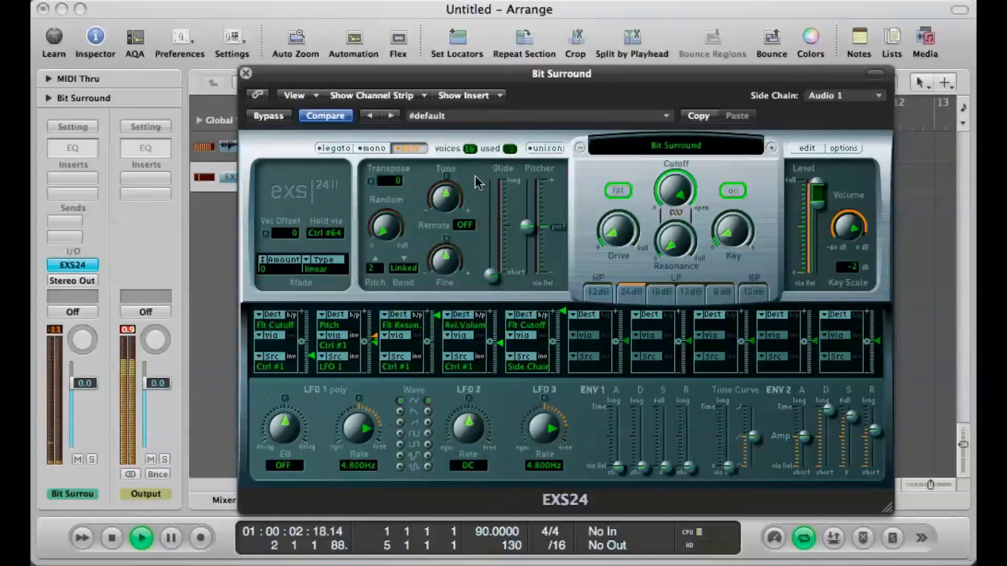
{"action": "key", "text": "space"}
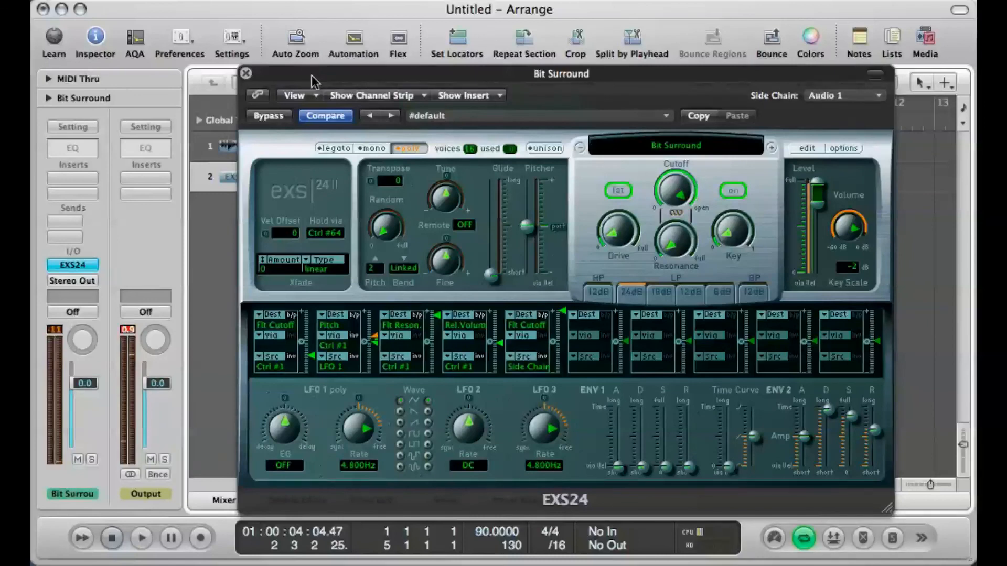
{"action": "left_click", "coordinate": [312, 74]}
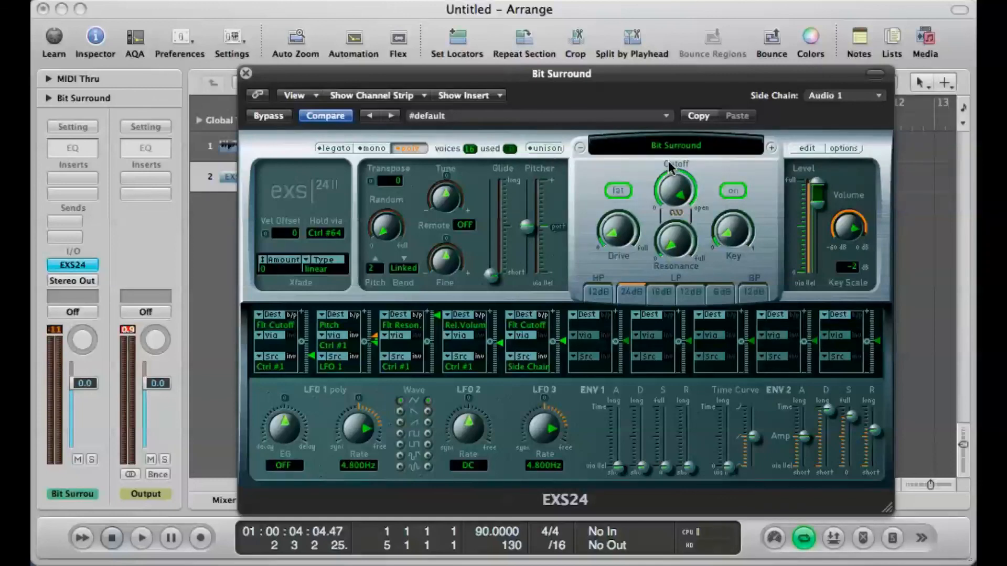
Step: Close the sampler, mute the Club Dance Beat 009 track and reopen the Bit Surround EXS24 sampler
{"action": "left_click", "coordinate": [246, 73]}
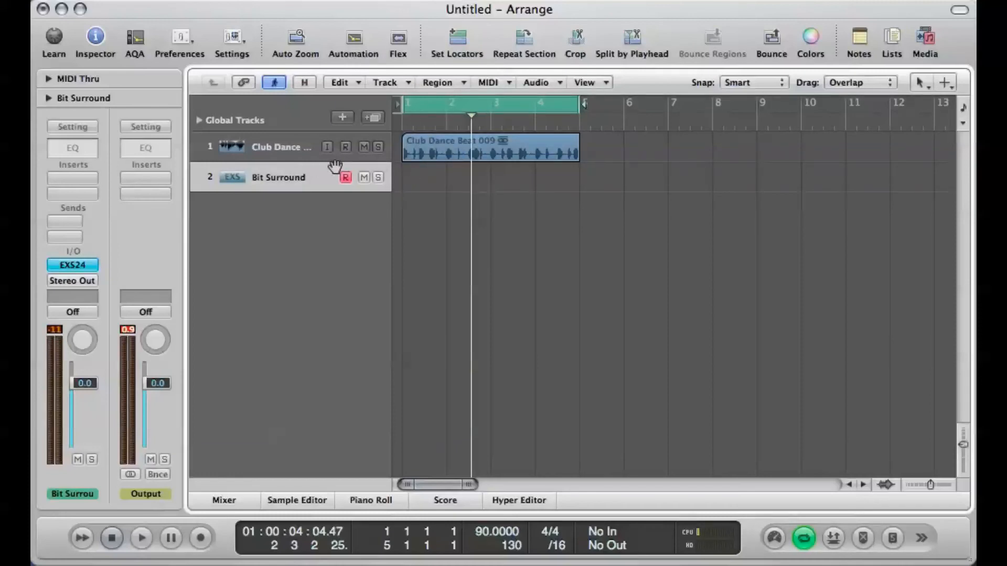
{"action": "left_click", "coordinate": [363, 148]}
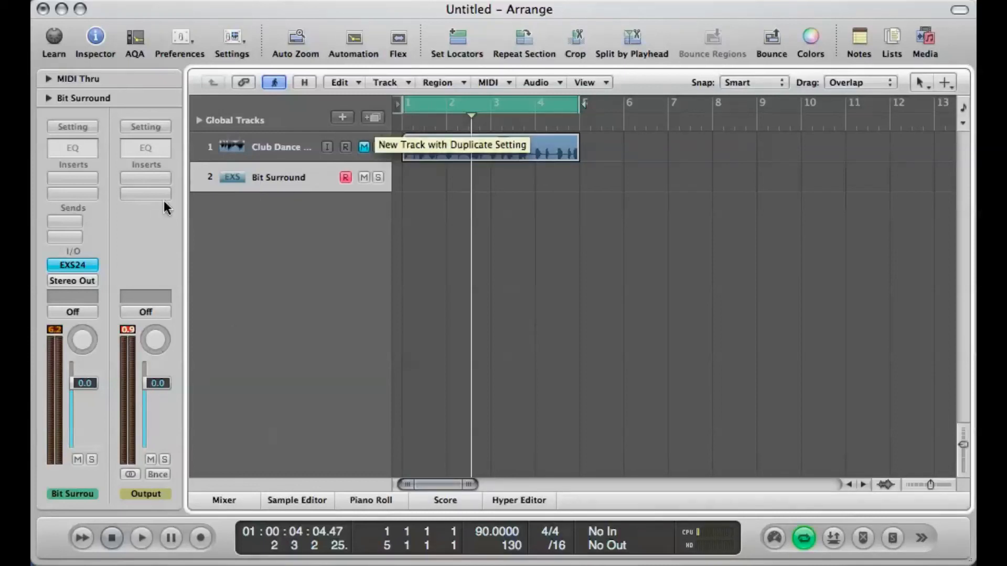
{"action": "left_click", "coordinate": [63, 266]}
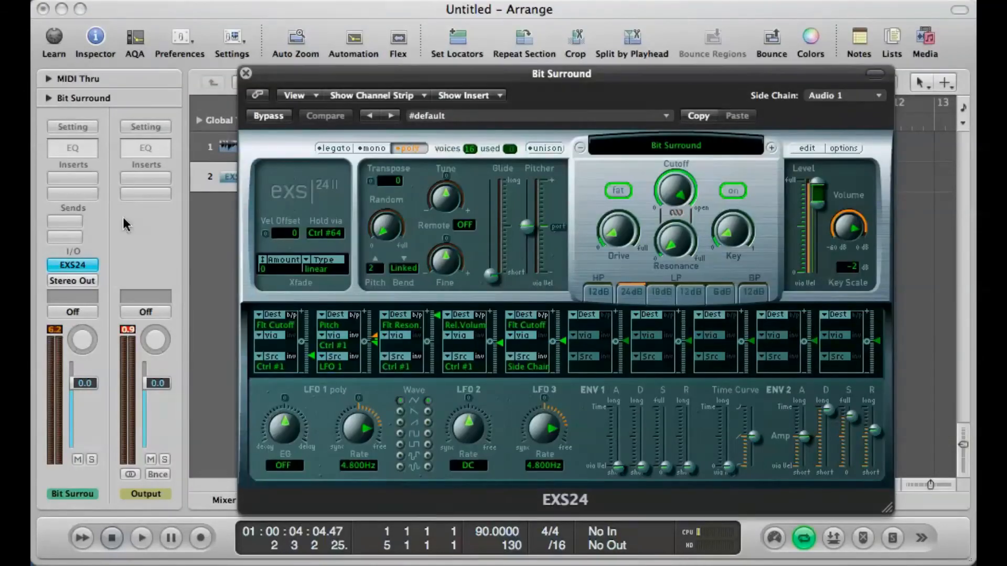
Step: Load the Classical Piano instrument from 01 Acoustic Pianos into the sampler and move its window higher up
{"action": "left_click", "coordinate": [653, 150]}
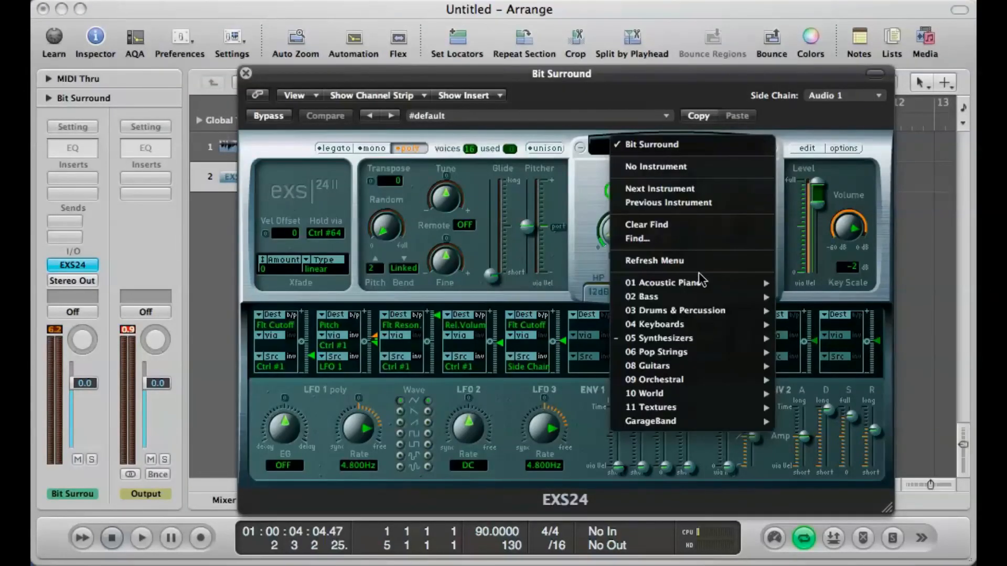
{"action": "mouse_move", "coordinate": [716, 284]}
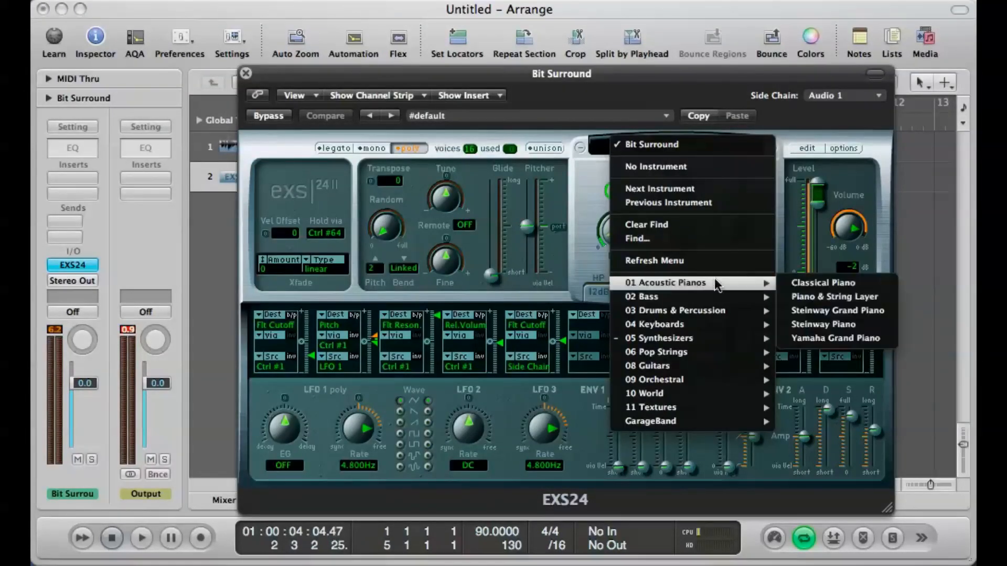
{"action": "left_click", "coordinate": [815, 279]}
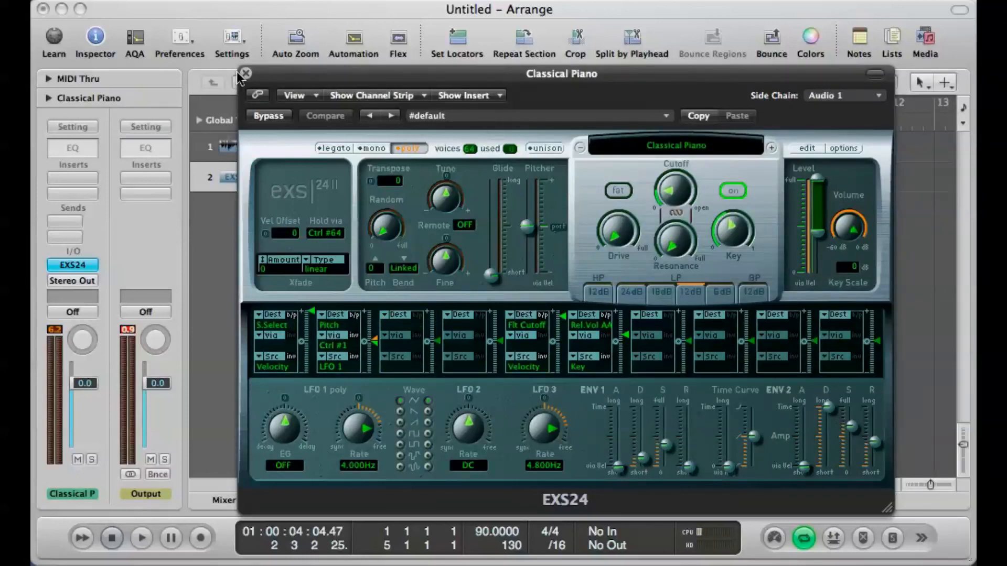
{"action": "left_click_drag", "start_coordinate": [240, 77], "coordinate": [194, 19]}
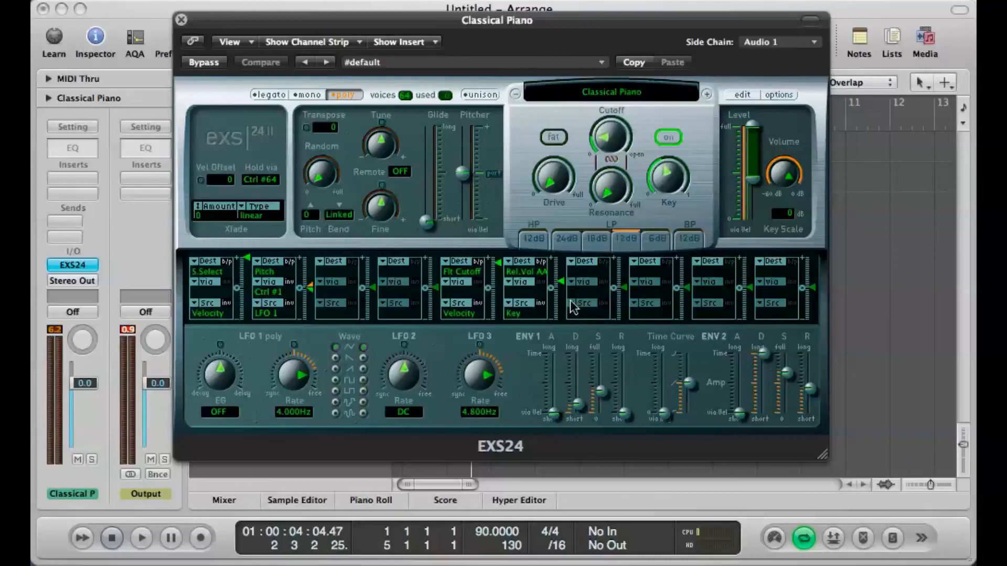
{"action": "left_click", "coordinate": [610, 98]}
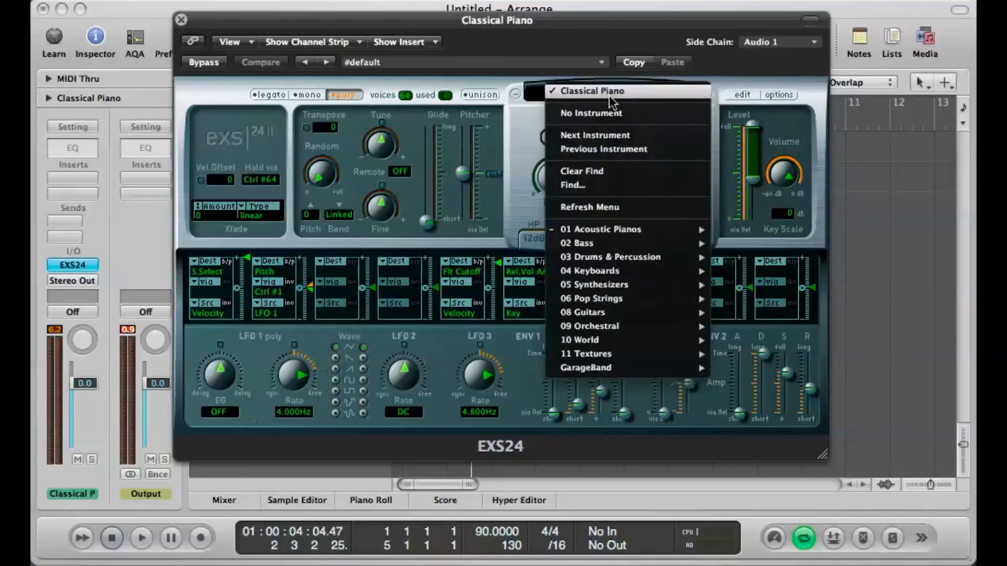
{"action": "mouse_move", "coordinate": [675, 261]}
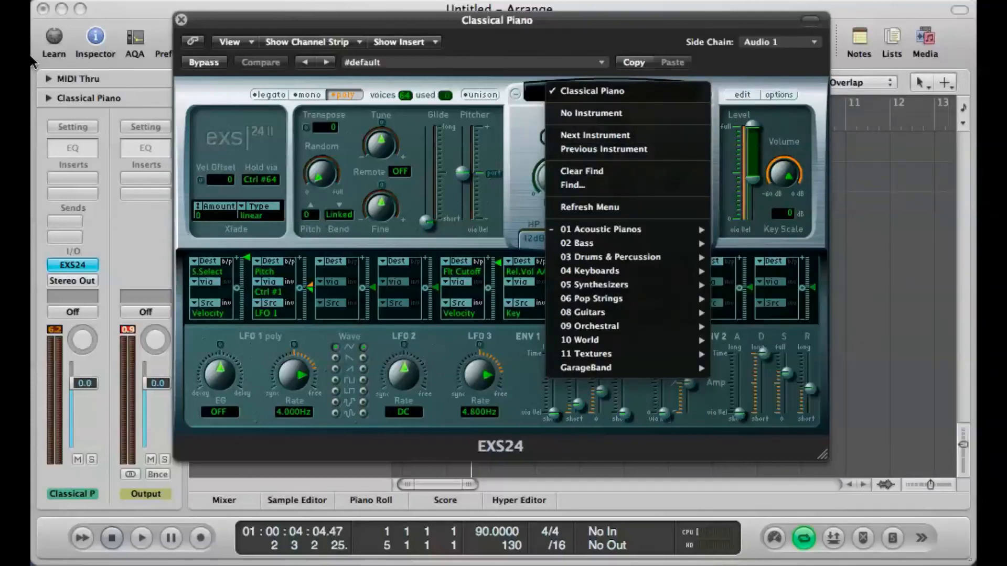
{"action": "left_click", "coordinate": [210, 21]}
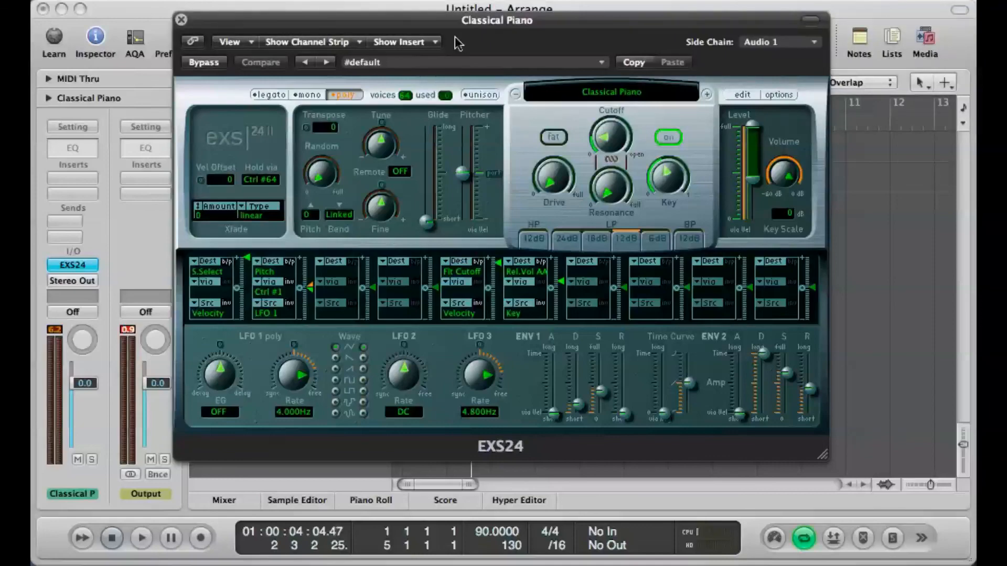
Step: Close the sampler window and unmute the Club Dance Beat 009 track
{"action": "left_click_drag", "start_coordinate": [201, 24], "coordinate": [220, 84]}
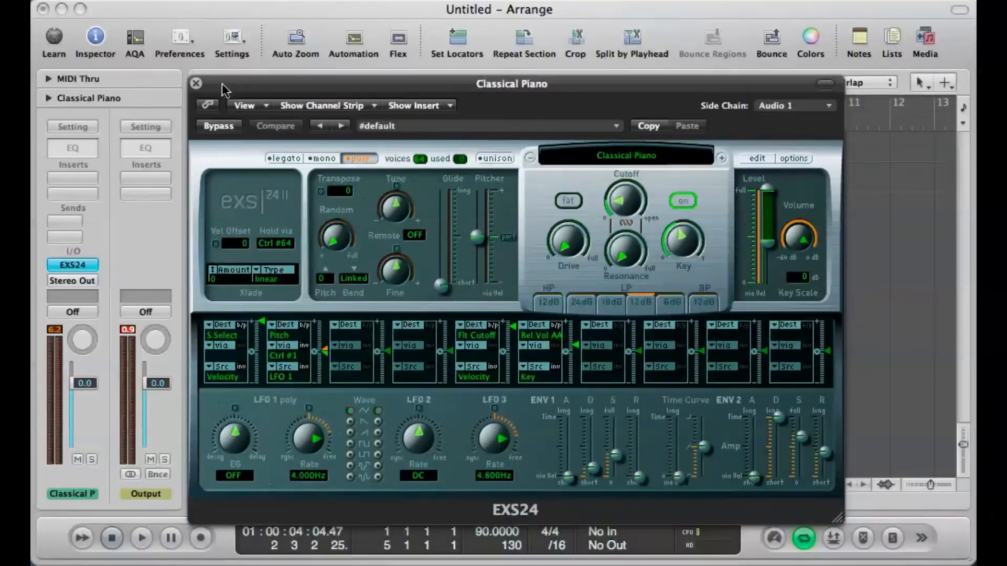
{"action": "left_click", "coordinate": [195, 84]}
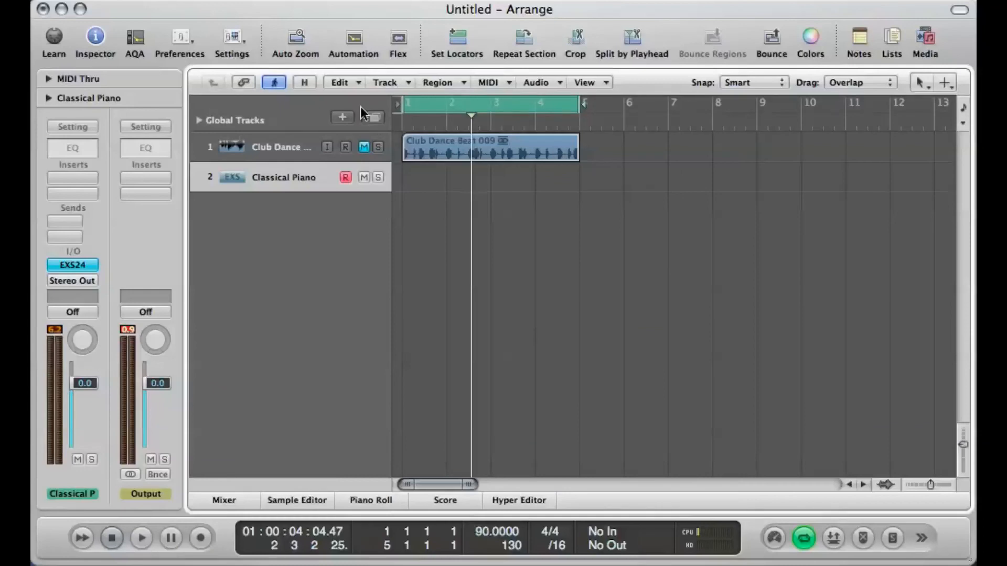
{"action": "left_click", "coordinate": [365, 147]}
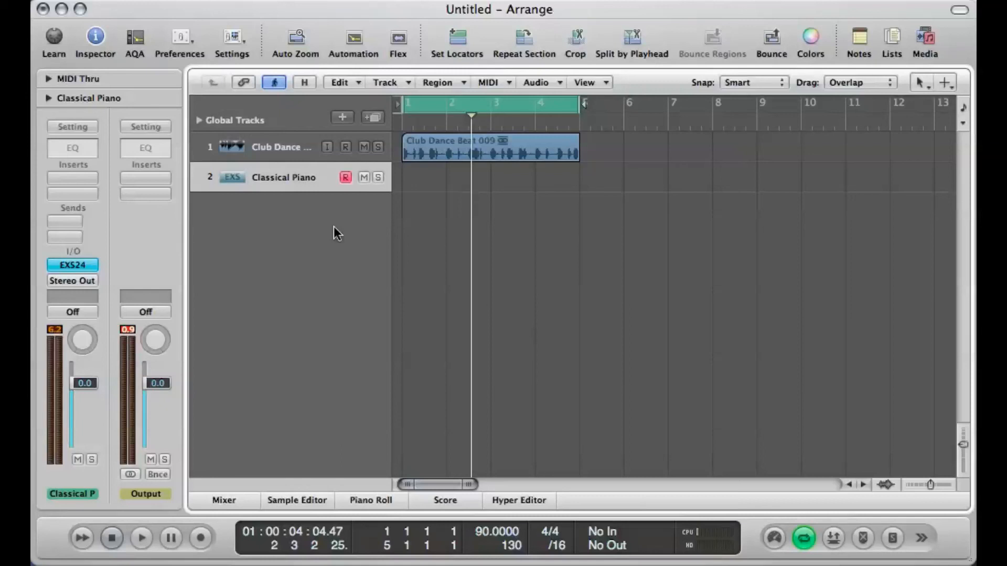
Step: Record a four-bar chord part on the Classical Piano track over the drum loop and briefly play it back
{"action": "key", "text": "r"}
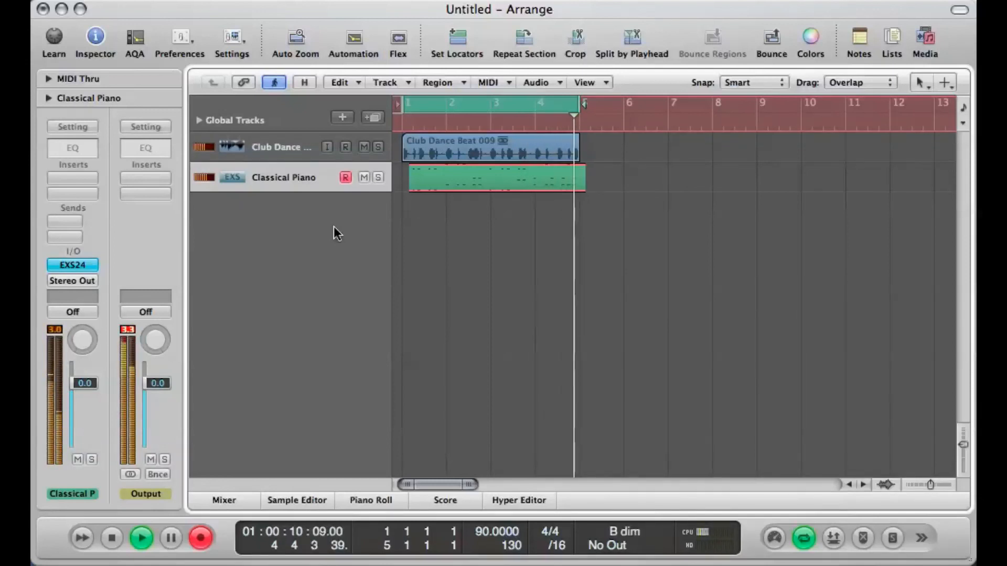
{"action": "key", "text": "space"}
{"action": "key", "text": "space"}
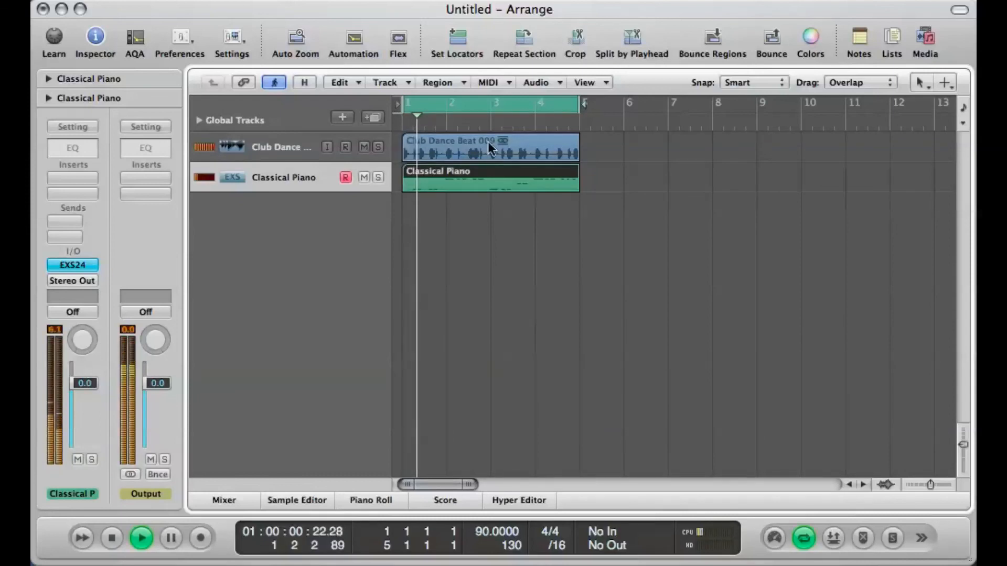
{"action": "key", "text": "space"}
Step: Open the recorded Classical Piano region in the Piano Roll and enlarge the editor so its chords are in view
{"action": "double_click", "coordinate": [470, 179]}
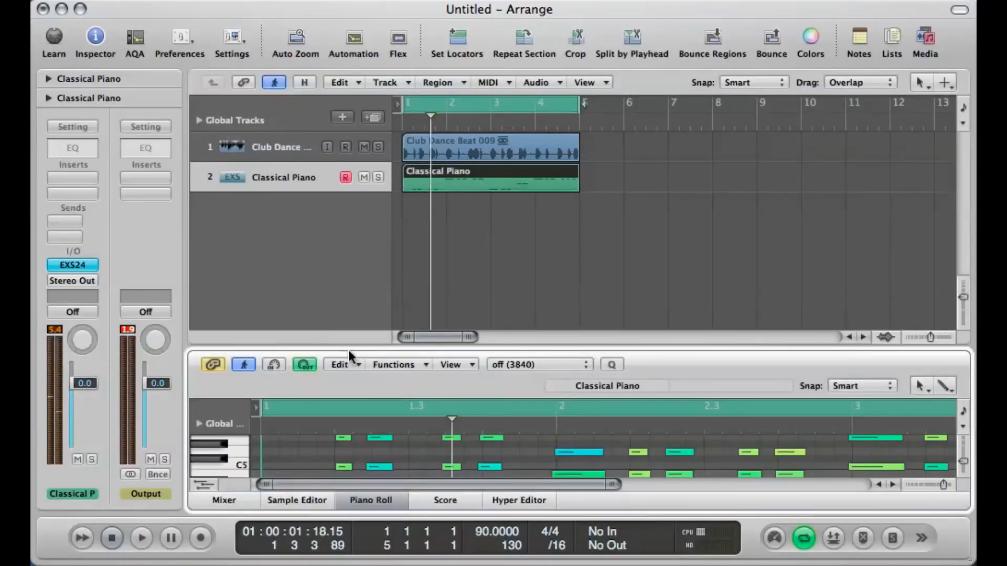
{"action": "left_click_drag", "start_coordinate": [349, 352], "coordinate": [346, 198]}
{"action": "scroll", "coordinate": [364, 407], "scroll_direction": "up", "scroll_amount": 3}
{"action": "scroll", "coordinate": [364, 407], "scroll_direction": "up", "scroll_amount": 1}
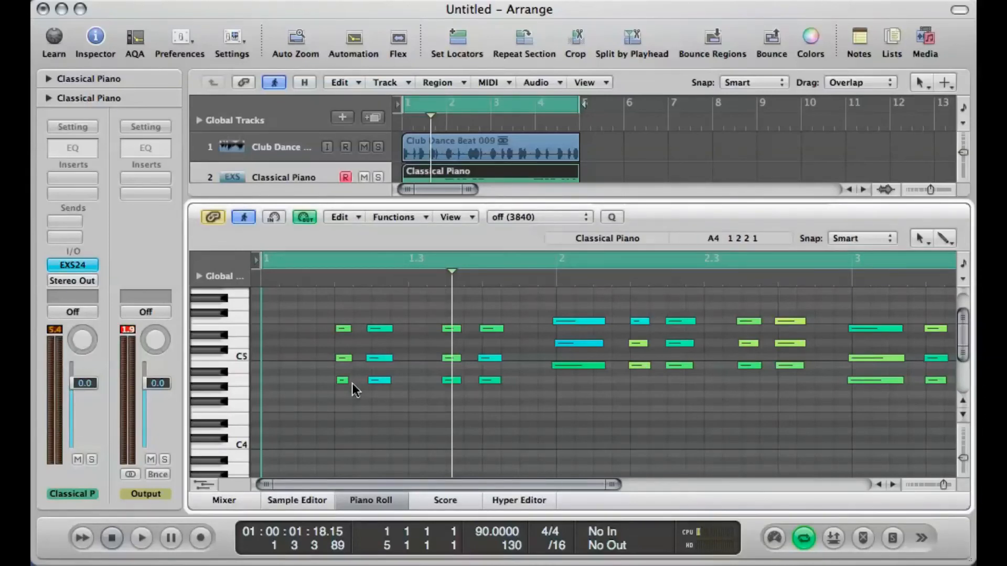
Step: Copy the region's first three-note chord to the start of bar 1 and clear the note selection
{"action": "left_click_drag", "start_coordinate": [355, 382], "coordinate": [344, 312]}
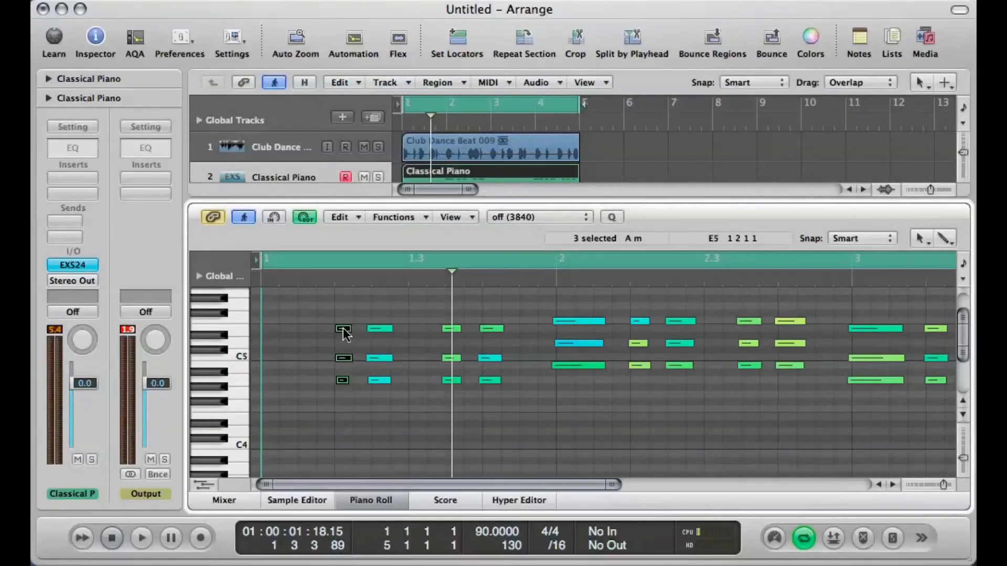
{"action": "left_click_drag", "start_coordinate": [343, 330], "coordinate": [276, 332]}
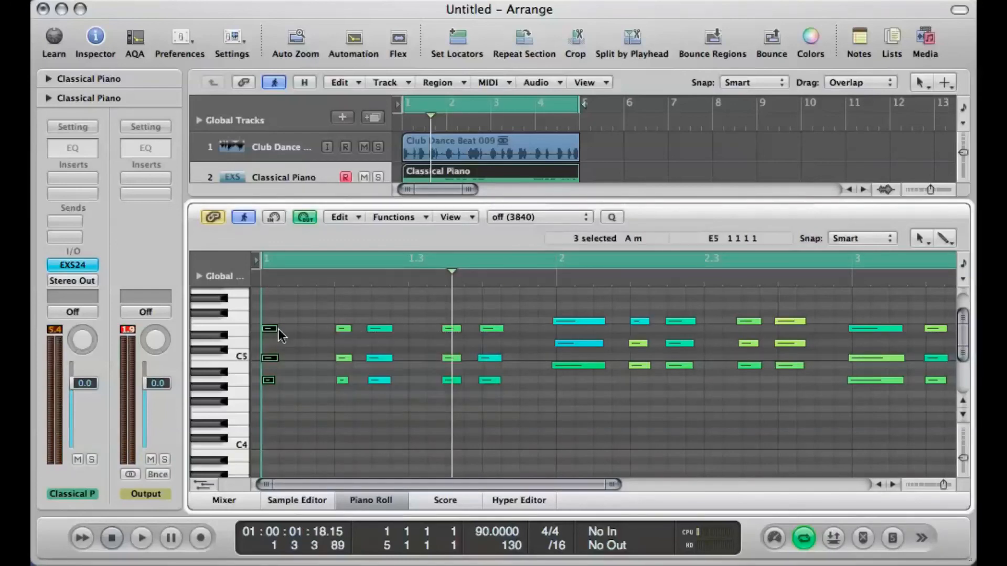
{"action": "left_click", "coordinate": [303, 391]}
Step: Select all notes in the Classical Piano region and play the part back with all four bars visible
{"action": "key", "text": "super+a"}
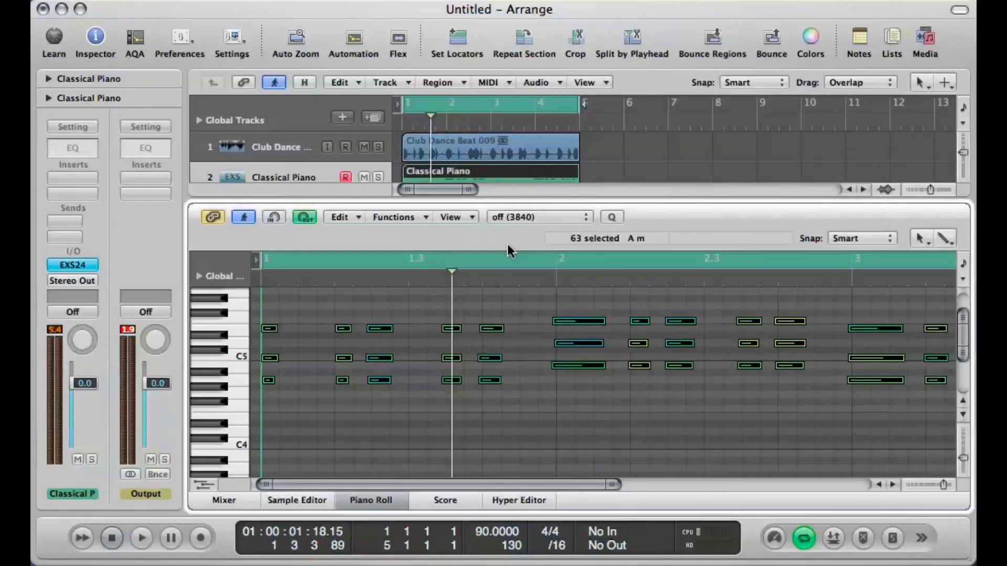
{"action": "key", "text": "space"}
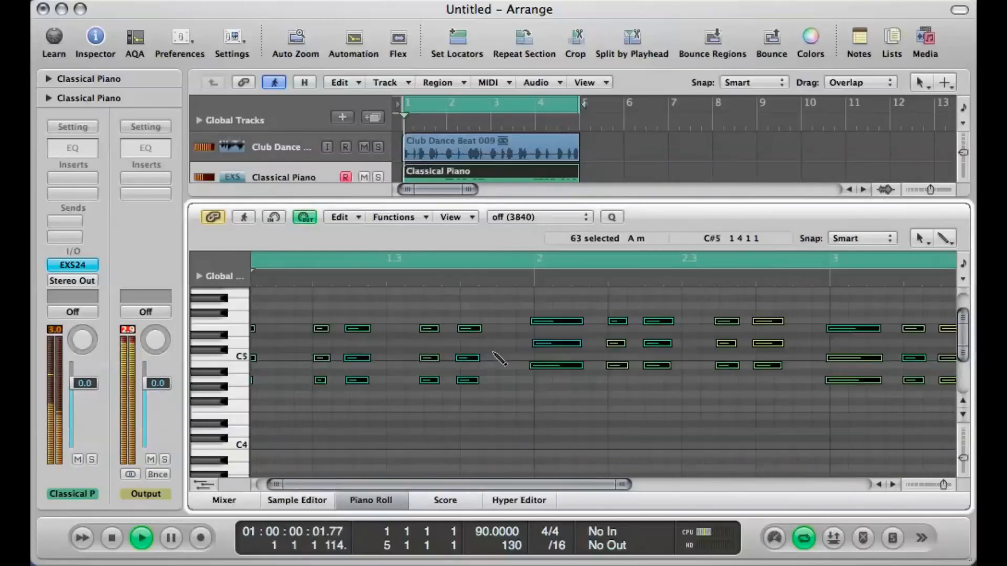
{"action": "key", "text": "ctrl+Left"}
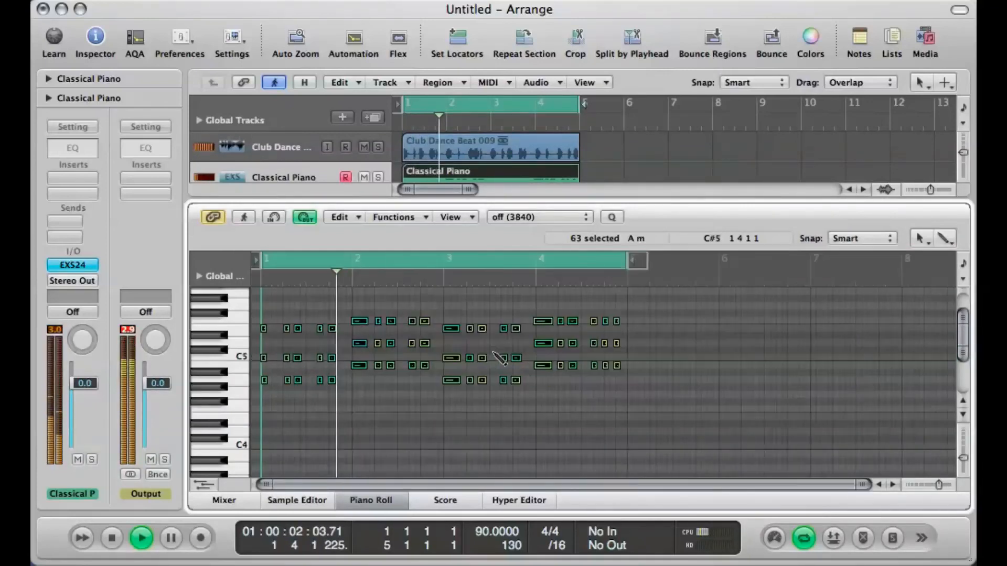
{"action": "key", "text": "ctrl+Right"}
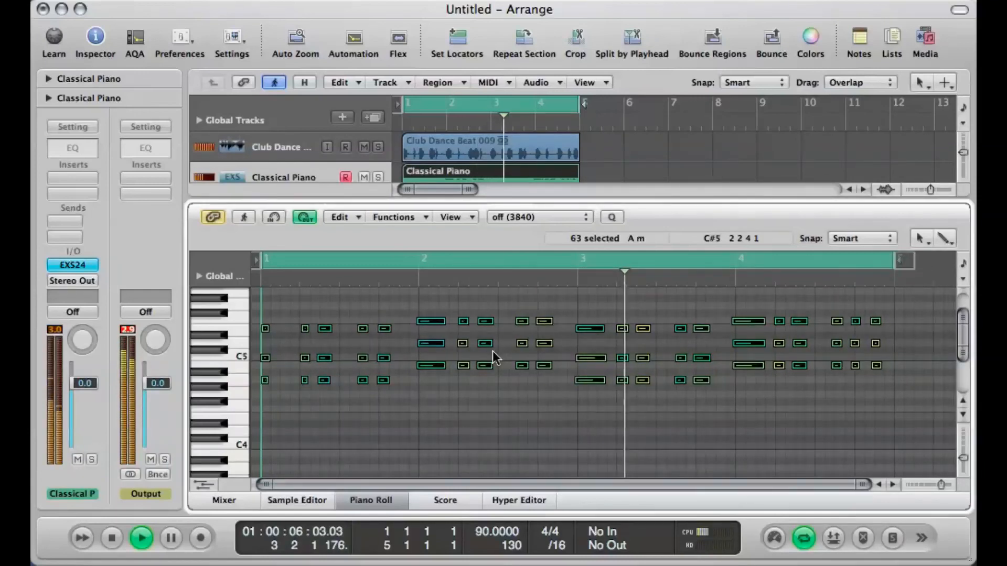
{"action": "key", "text": "space"}
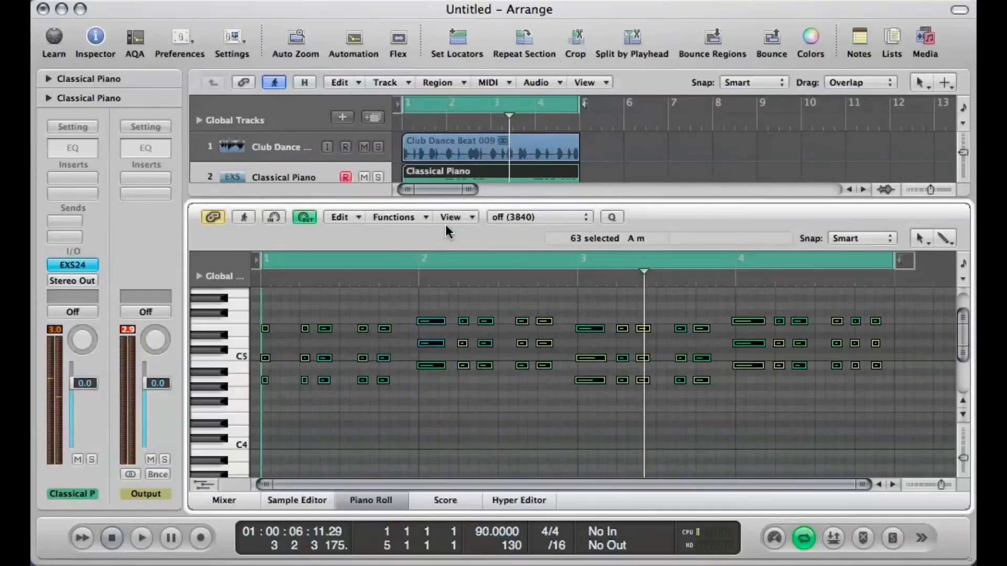
Step: Quantize all selected piano notes to 8 & 12 and play back the result
{"action": "left_click", "coordinate": [512, 218]}
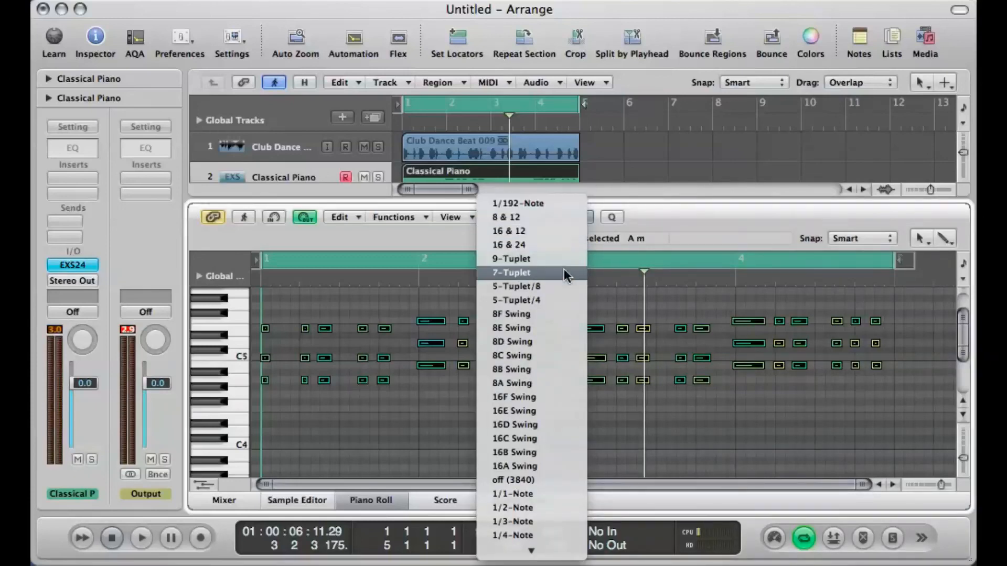
{"action": "scroll", "coordinate": [563, 269], "scroll_direction": "down", "scroll_amount": 1}
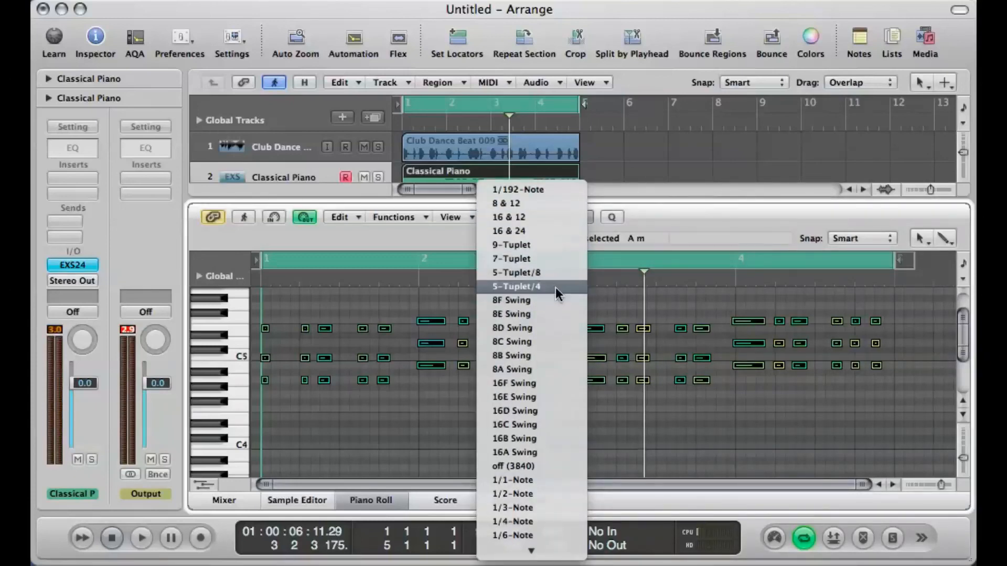
{"action": "scroll", "coordinate": [555, 287], "scroll_direction": "down", "scroll_amount": 2}
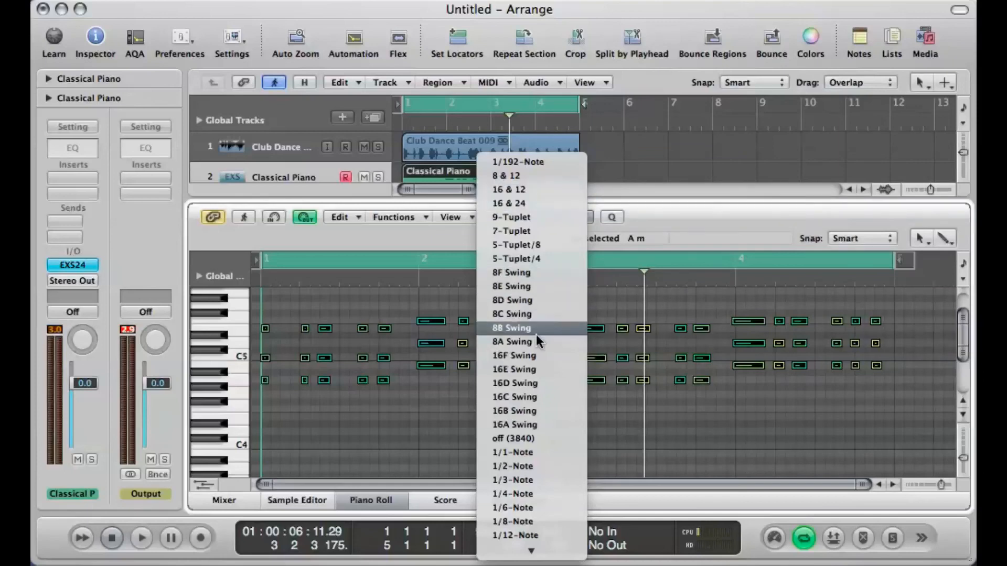
{"action": "scroll", "coordinate": [536, 334], "scroll_direction": "down", "scroll_amount": 3}
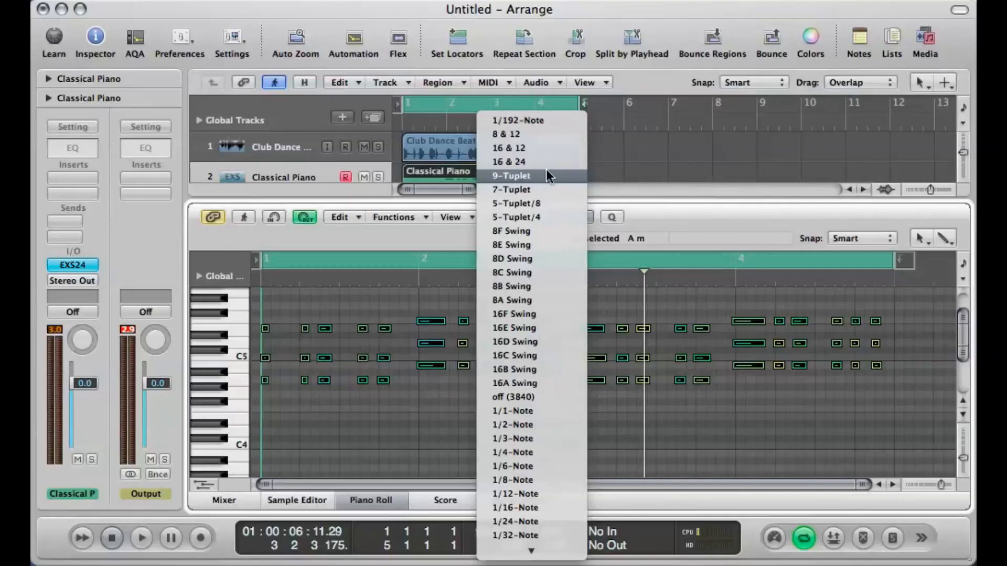
{"action": "scroll", "coordinate": [537, 328], "scroll_direction": "down", "scroll_amount": 2}
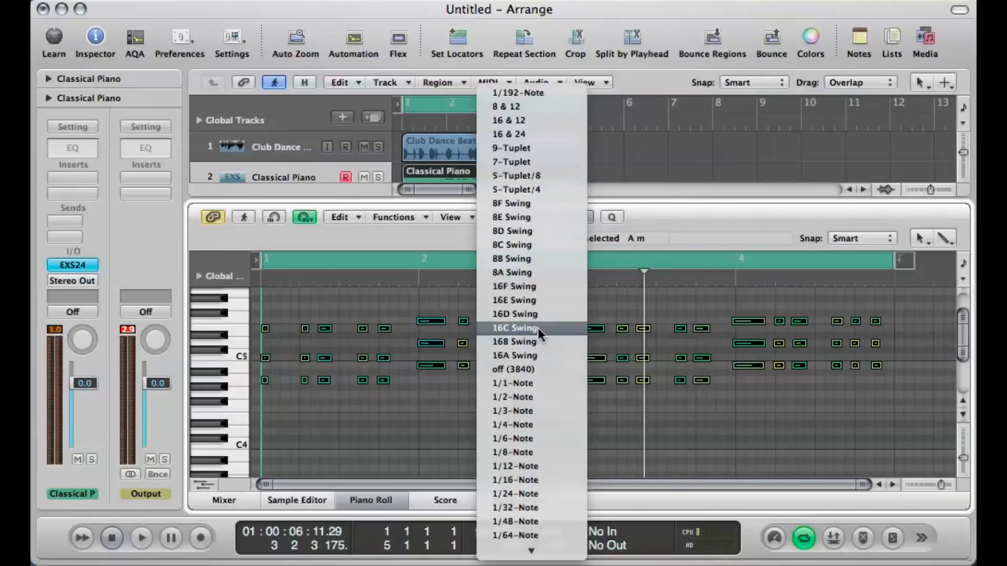
{"action": "scroll", "coordinate": [541, 116], "scroll_direction": "down", "scroll_amount": 1}
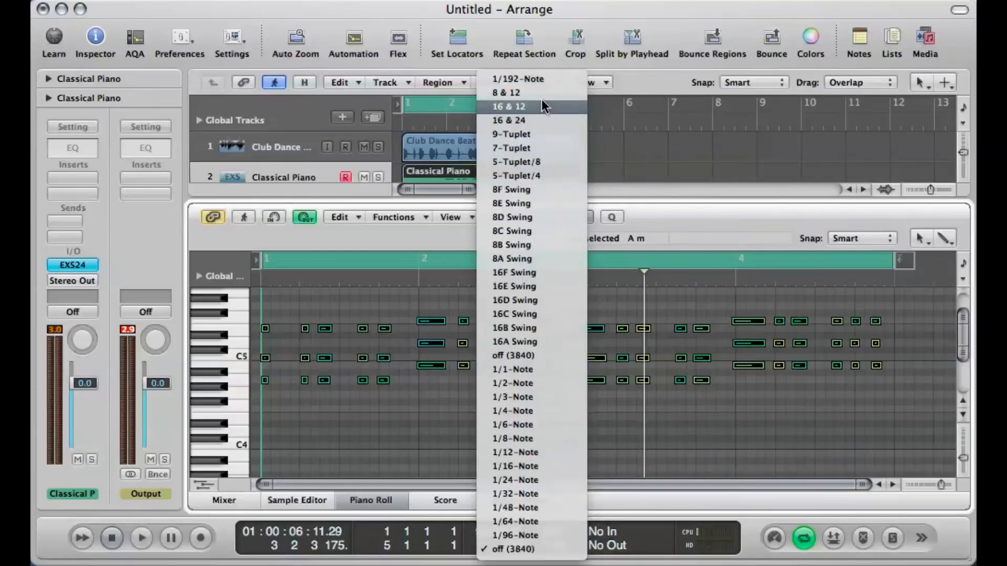
{"action": "left_click", "coordinate": [541, 95]}
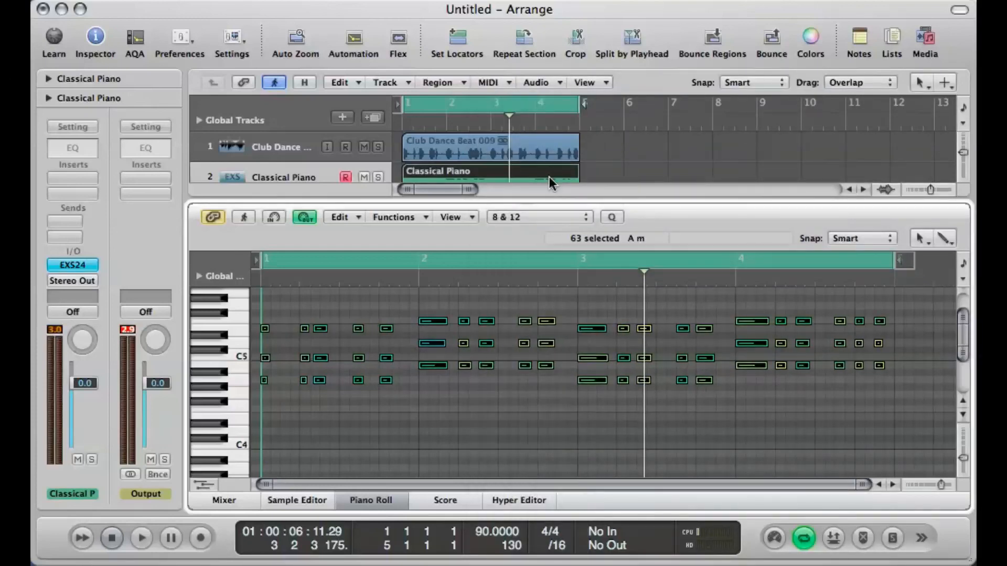
{"action": "key", "text": "space"}
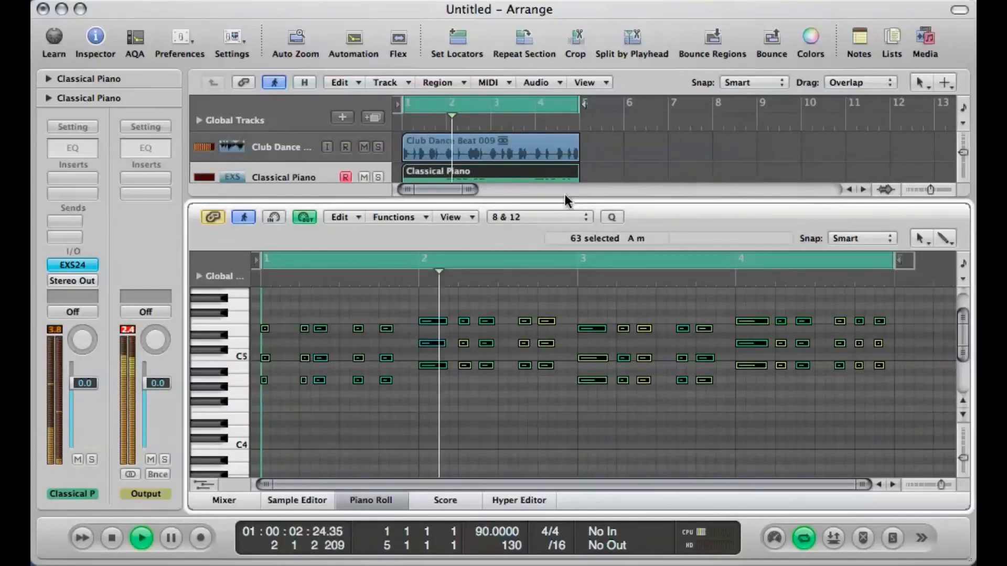
{"action": "key", "text": "space"}
Step: Quantize the selected piano notes to 16 & 12 and audition the loop
{"action": "left_click", "coordinate": [555, 215]}
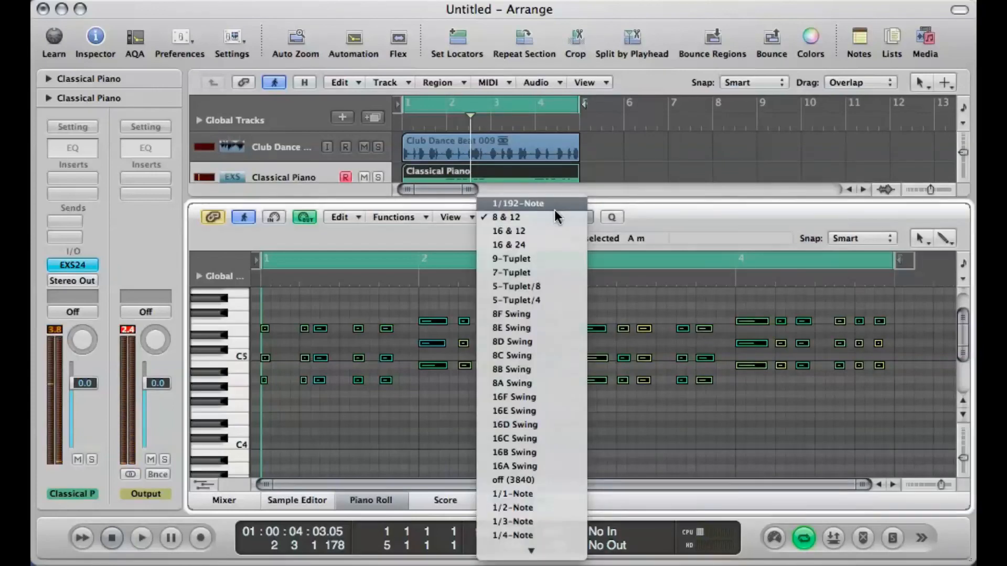
{"action": "left_click", "coordinate": [555, 229]}
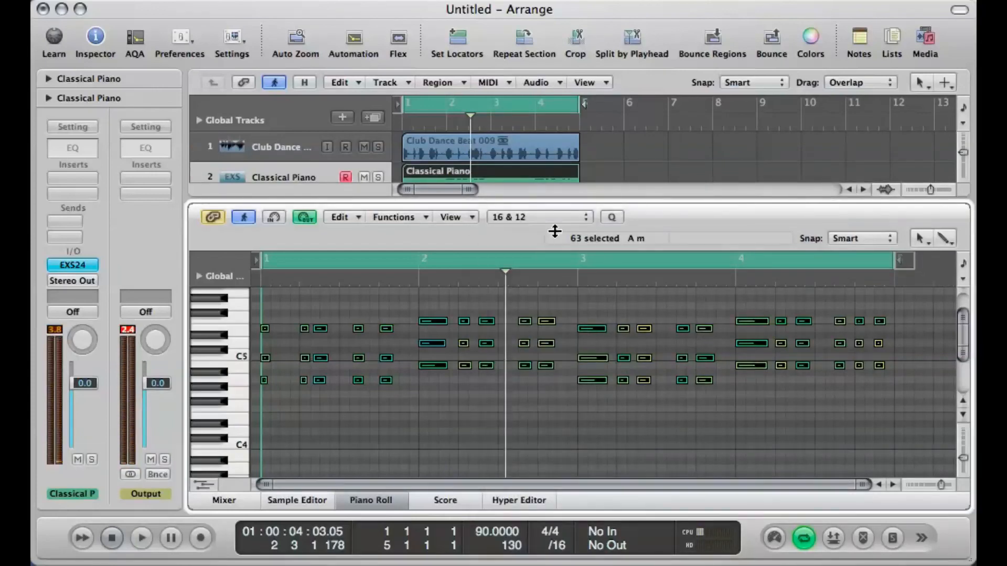
{"action": "key", "text": "space"}
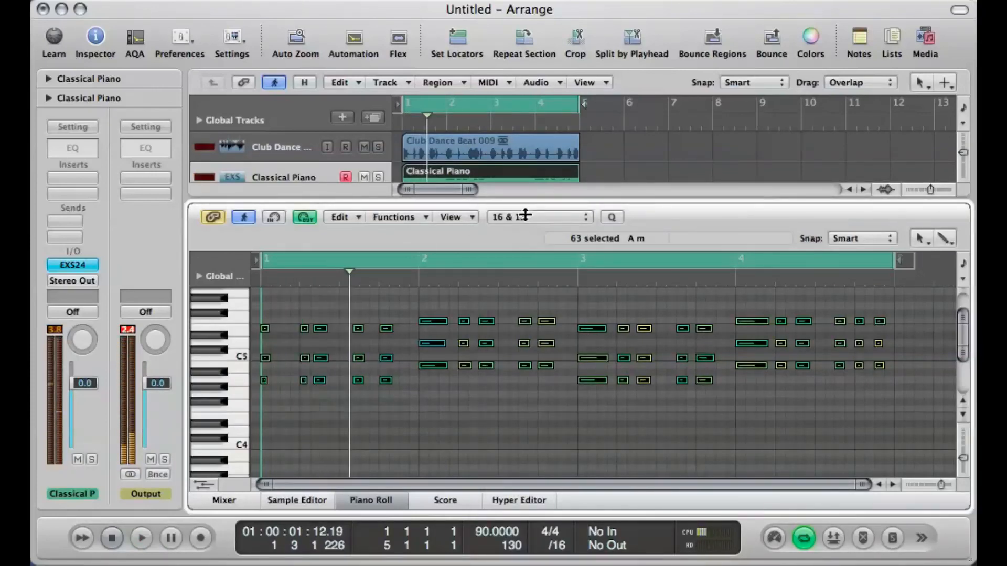
Step: Quantize the selected piano notes to 5-Tuplet/4, audition the loop and stop playback
{"action": "left_click", "coordinate": [525, 215]}
{"action": "left_click", "coordinate": [560, 286]}
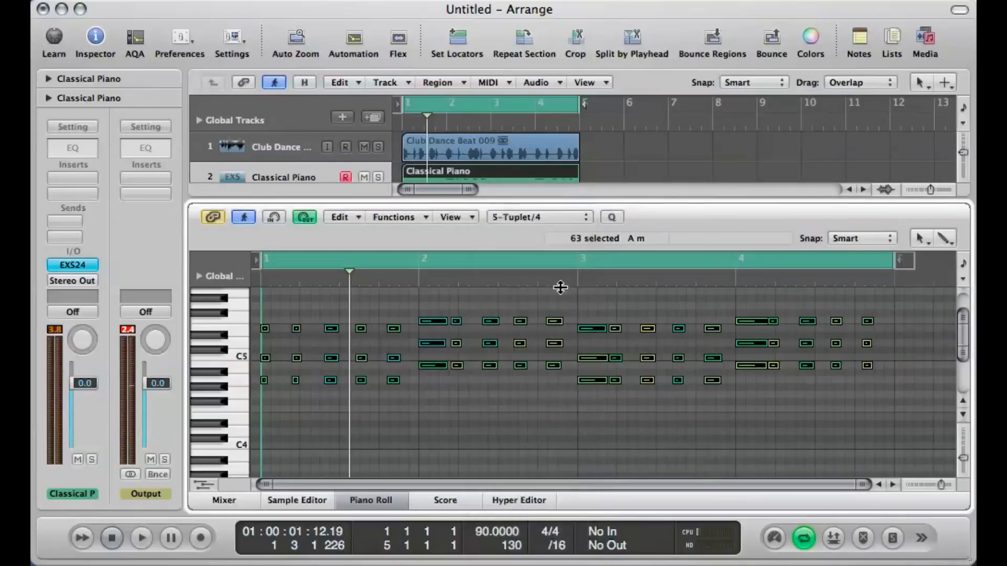
{"action": "key", "text": "space"}
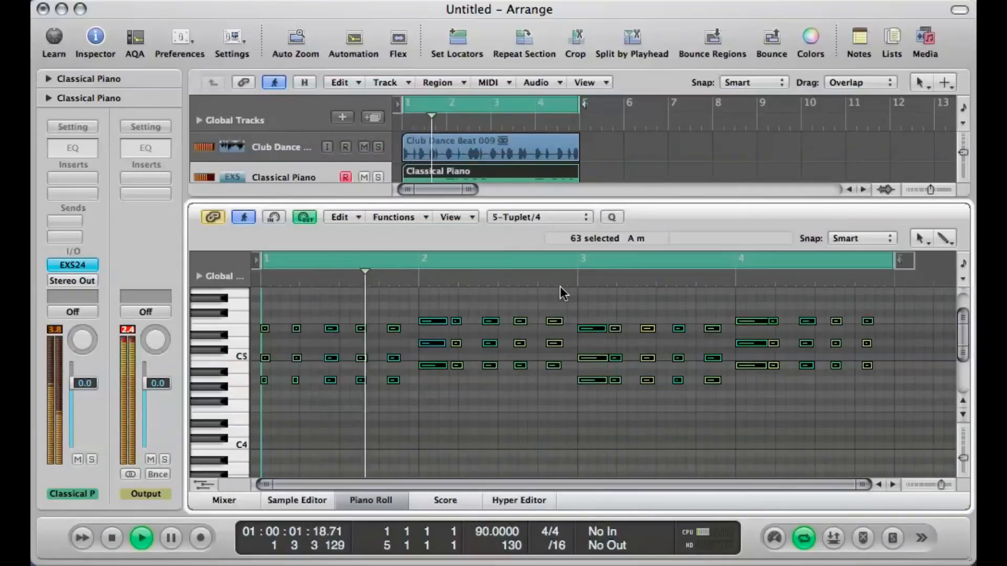
{"action": "key", "text": "space"}
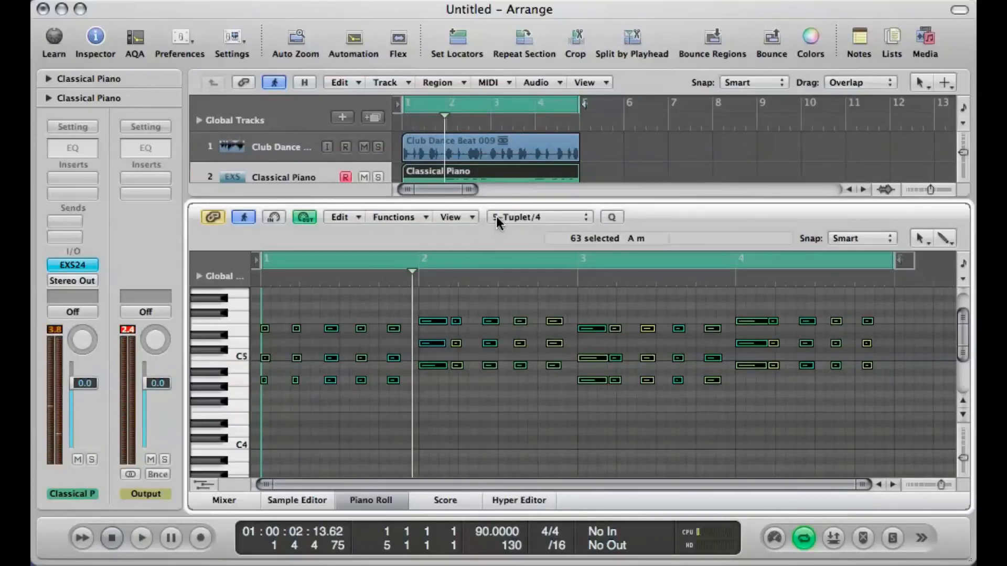
Step: Try quantizing the selected piano notes to 8C Swing with a playback check, and to 1/24-Note
{"action": "left_click", "coordinate": [496, 217]}
{"action": "left_click", "coordinate": [524, 273]}
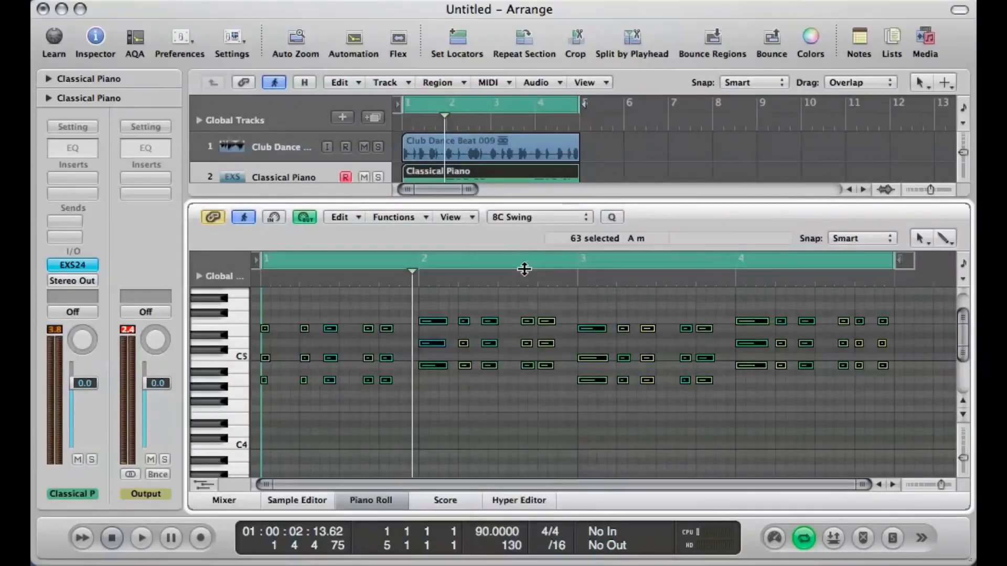
{"action": "key", "text": "space"}
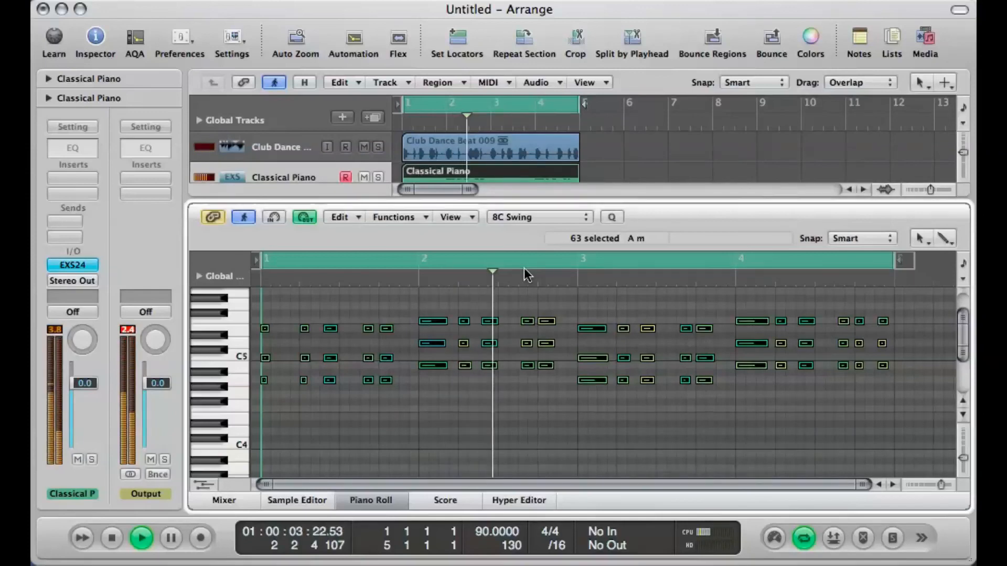
{"action": "key", "text": "space"}
{"action": "left_click", "coordinate": [527, 217]}
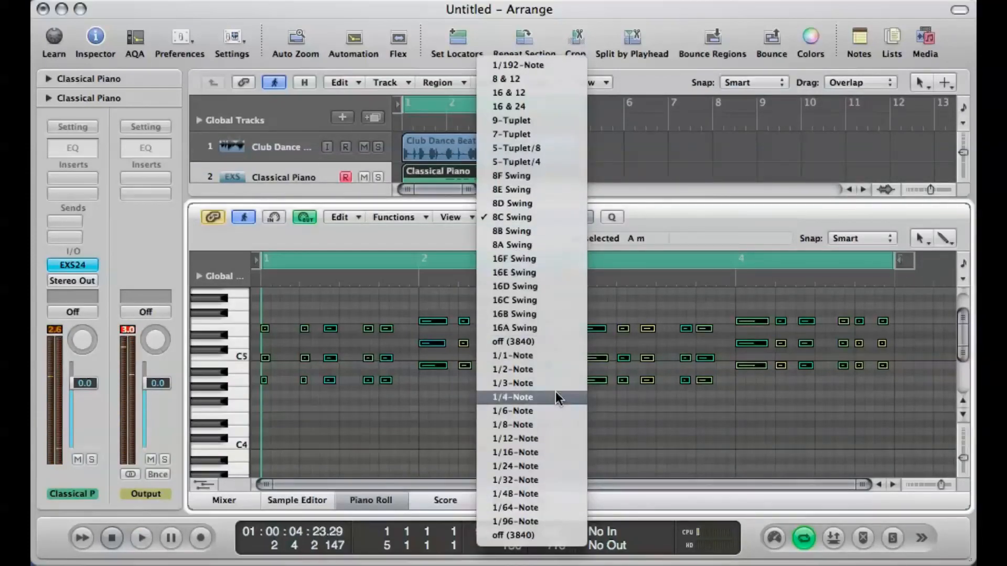
{"action": "left_click", "coordinate": [553, 466]}
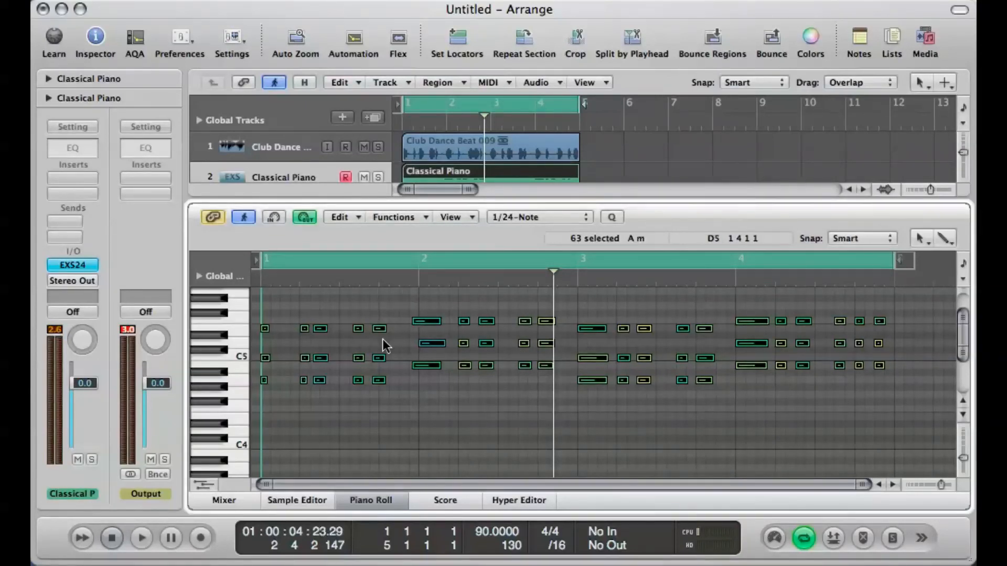
Step: Quantize the selected piano notes to 1/16-Note, audition the loop and close the Piano Roll
{"action": "left_click", "coordinate": [501, 217]}
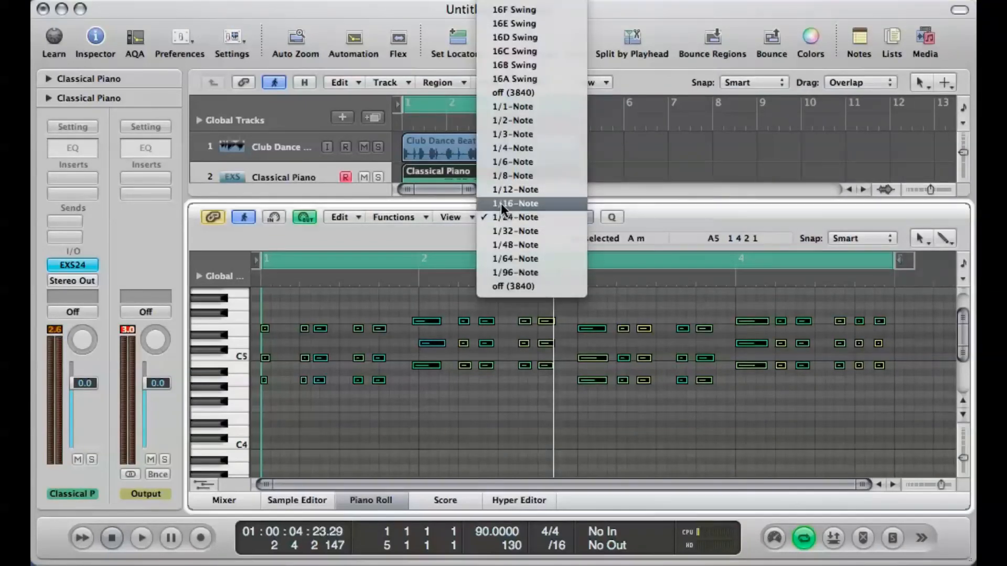
{"action": "left_click", "coordinate": [501, 203]}
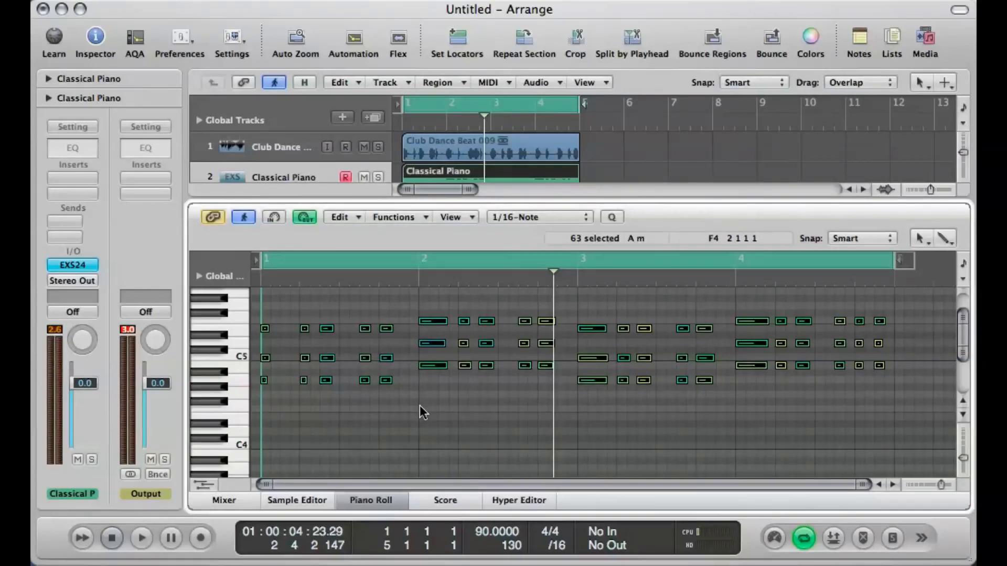
{"action": "left_click", "coordinate": [420, 406]}
{"action": "key", "text": "space"}
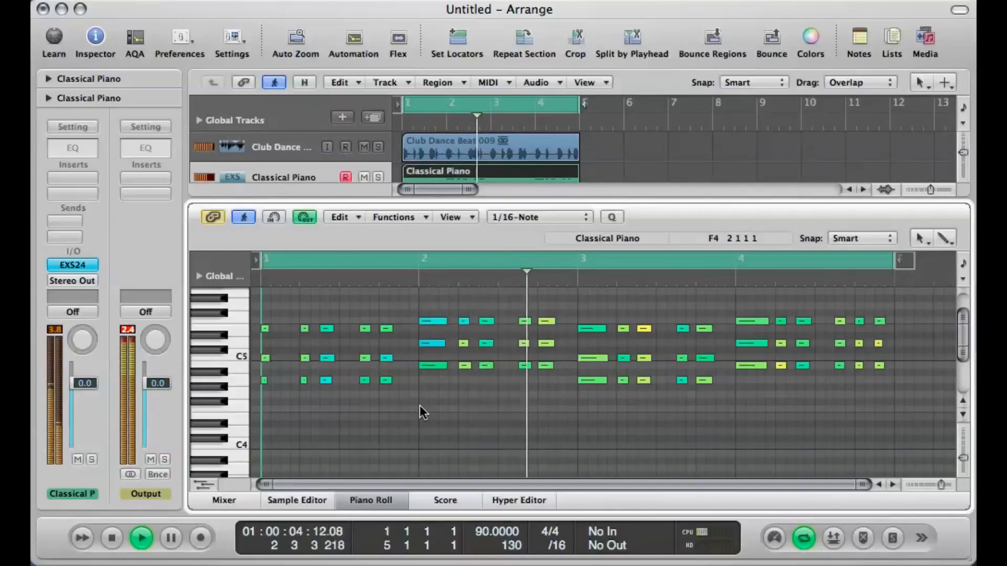
{"action": "key", "text": "space"}
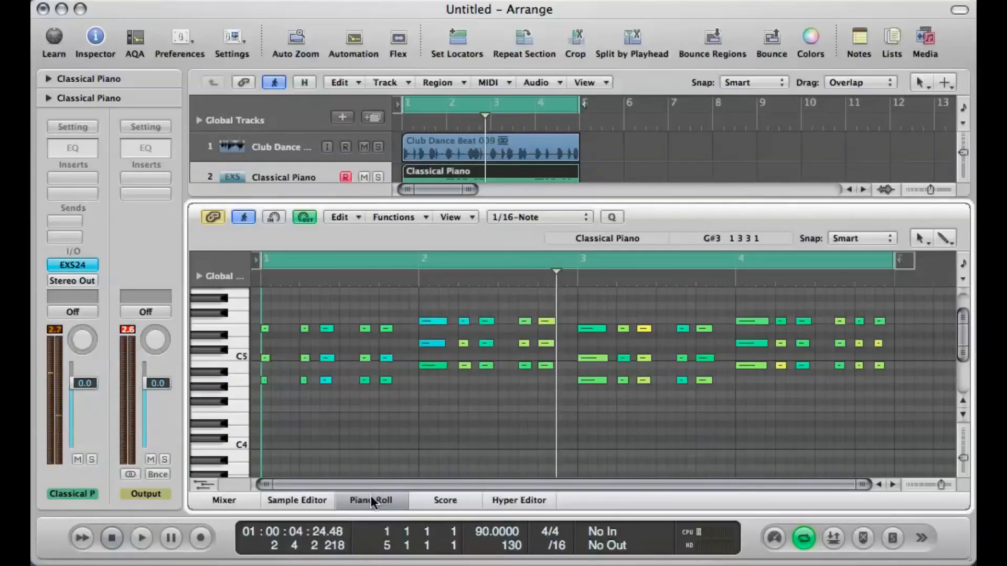
{"action": "left_click", "coordinate": [371, 499]}
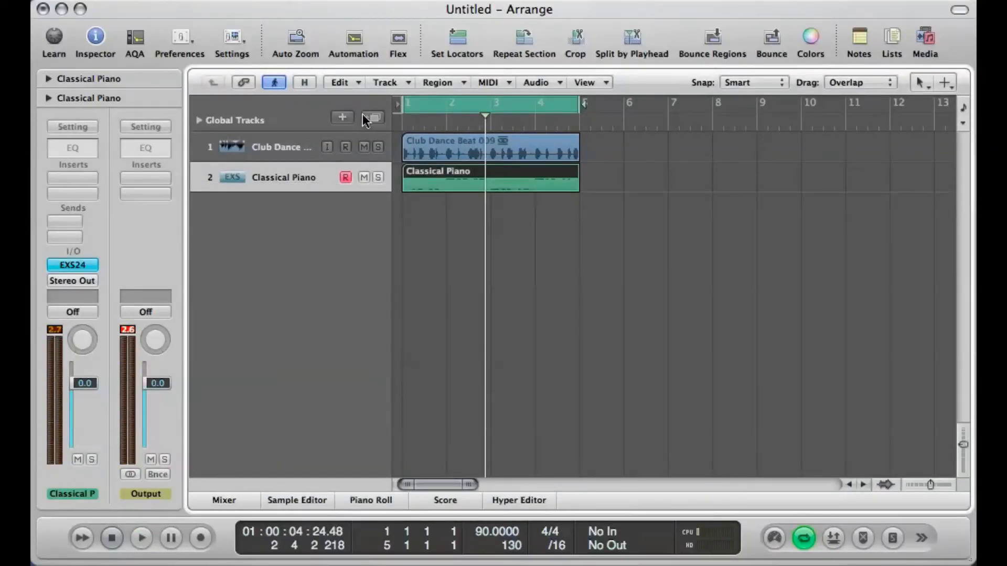
Step: Duplicate the Classical Piano track and load Cello (Arco) from 06 Pop Strings into the new track's EXS24
{"action": "left_click", "coordinate": [367, 118]}
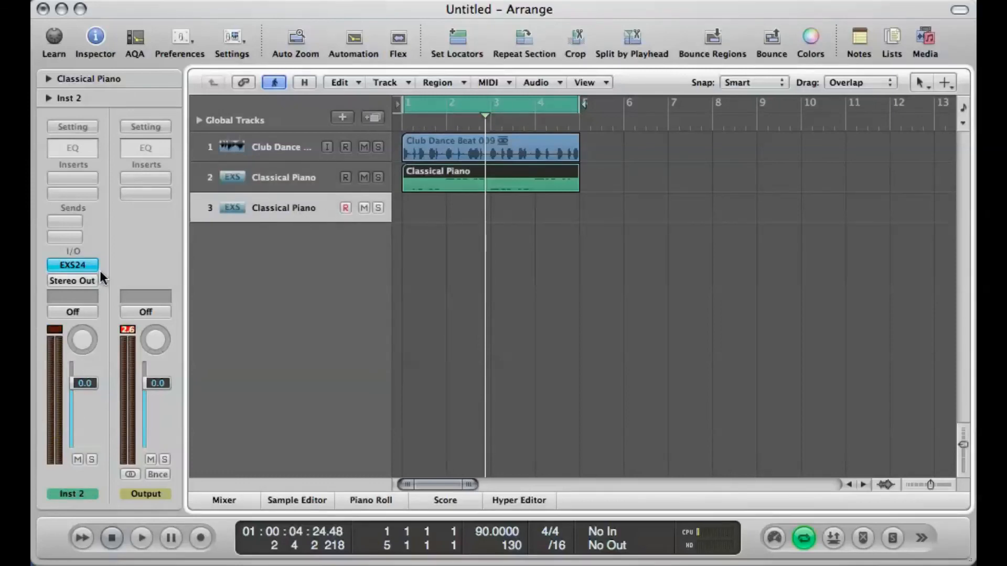
{"action": "left_click", "coordinate": [88, 265]}
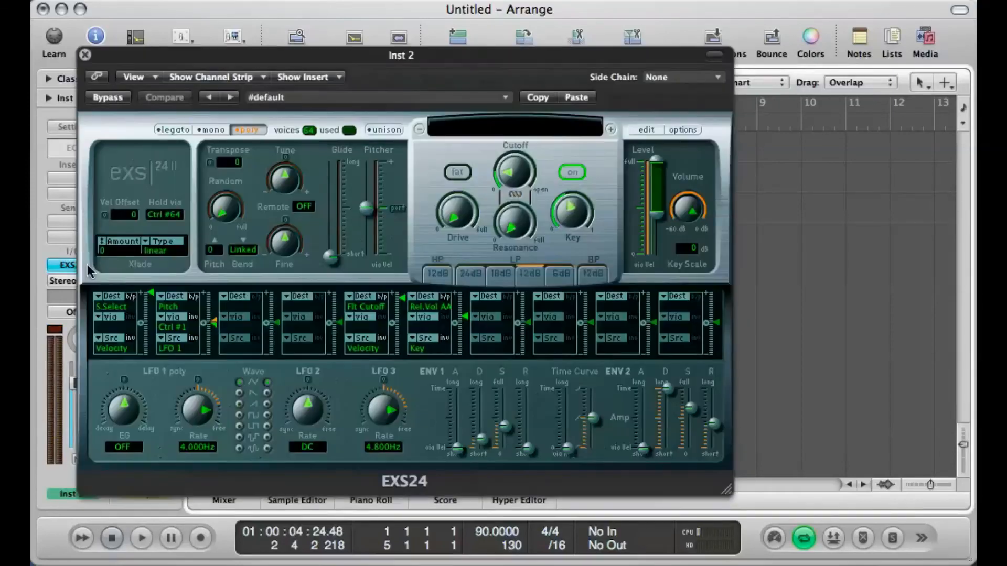
{"action": "left_click", "coordinate": [547, 130]}
{"action": "mouse_move", "coordinate": [581, 373]}
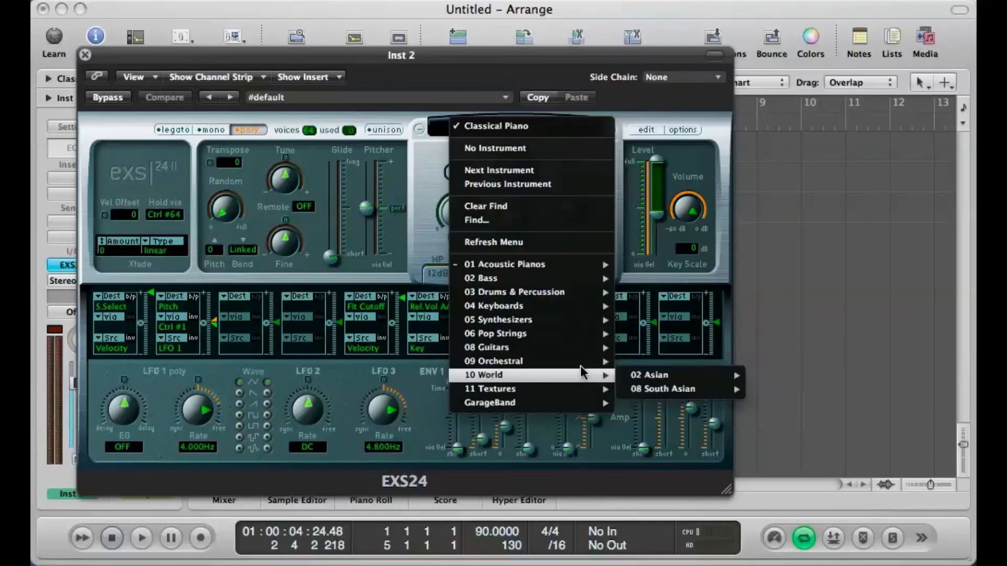
{"action": "mouse_move", "coordinate": [693, 387]}
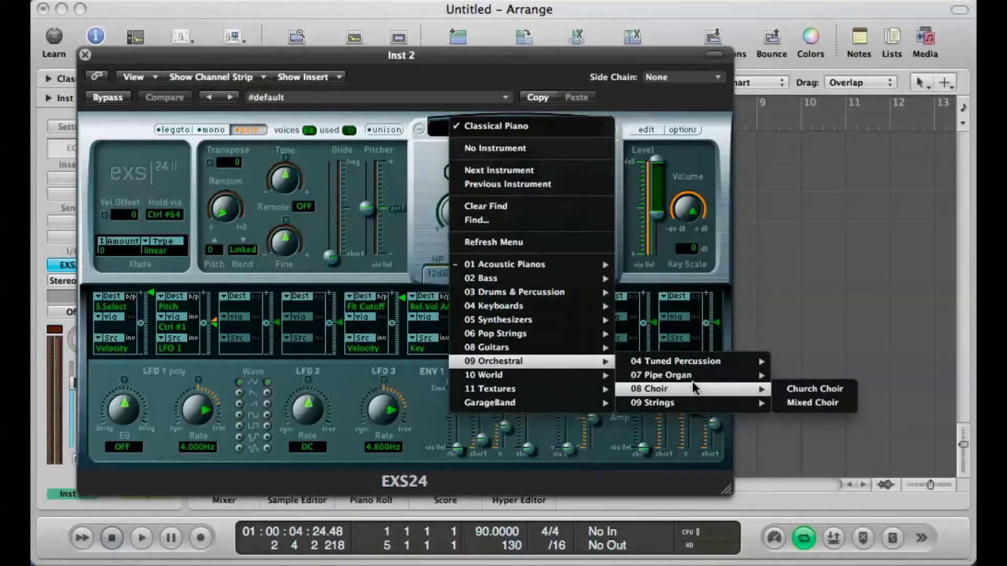
{"action": "mouse_move", "coordinate": [482, 349]}
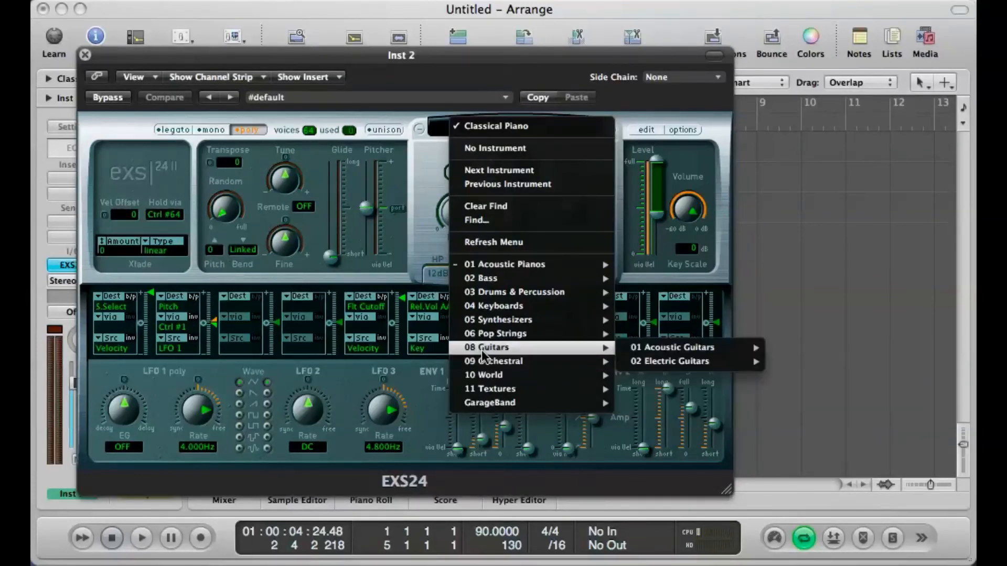
{"action": "mouse_move", "coordinate": [577, 336]}
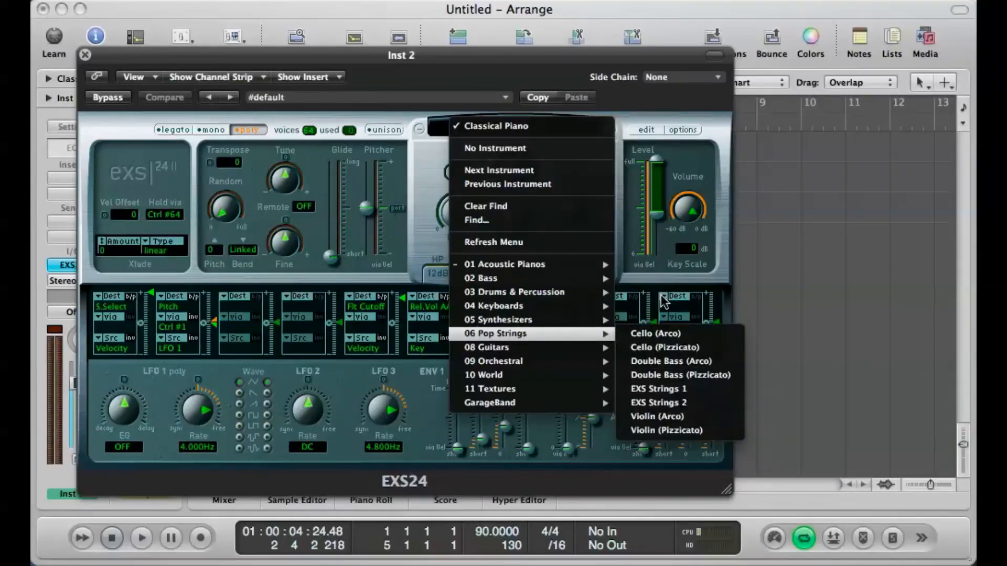
{"action": "left_click", "coordinate": [714, 339]}
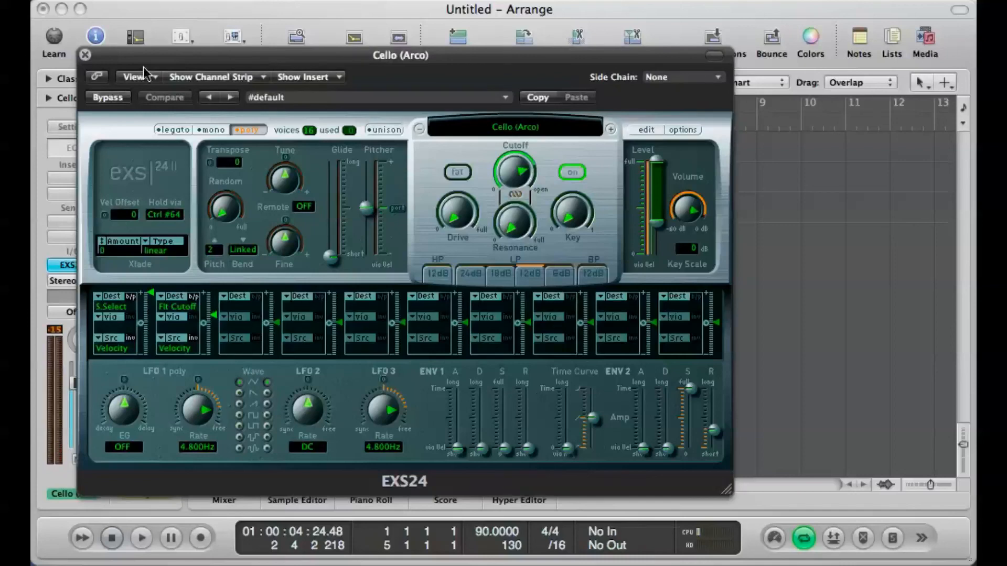
Step: Audition Cello (Arco) over the loop and advance the EXS24 instrument through Cello (Pizzicato) to Double Bass (Arco)
{"action": "key", "text": "space"}
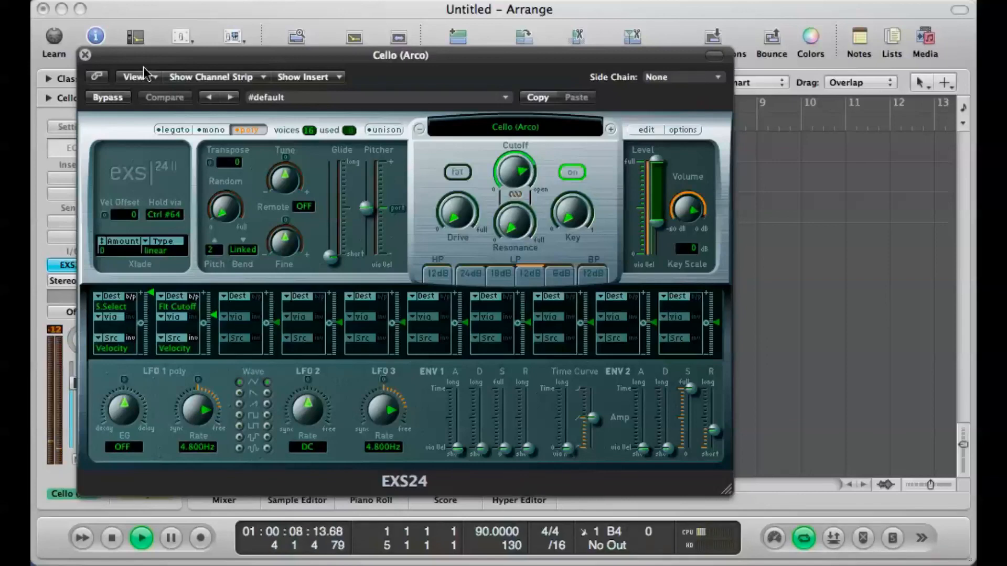
{"action": "key", "text": "space"}
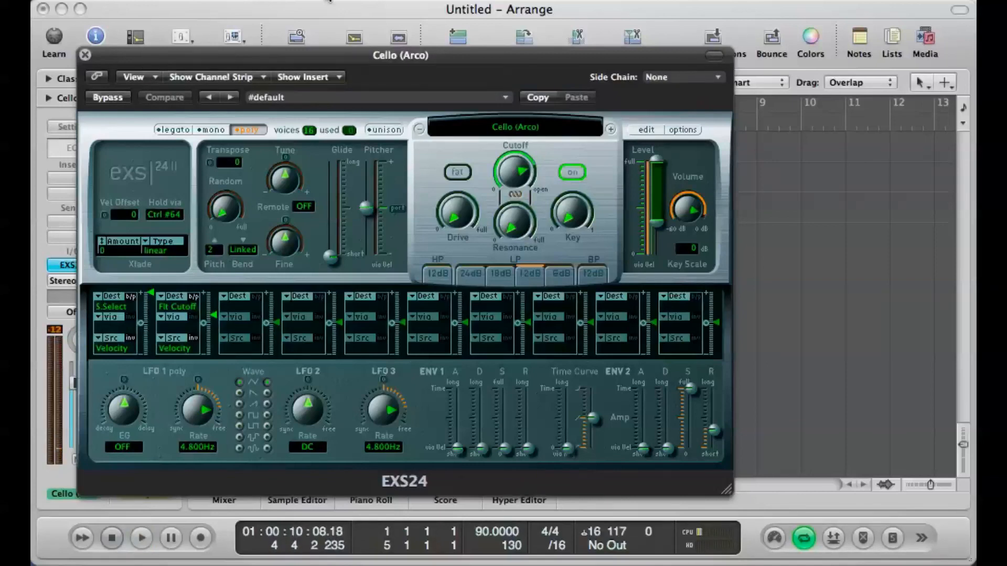
{"action": "left_click", "coordinate": [611, 130]}
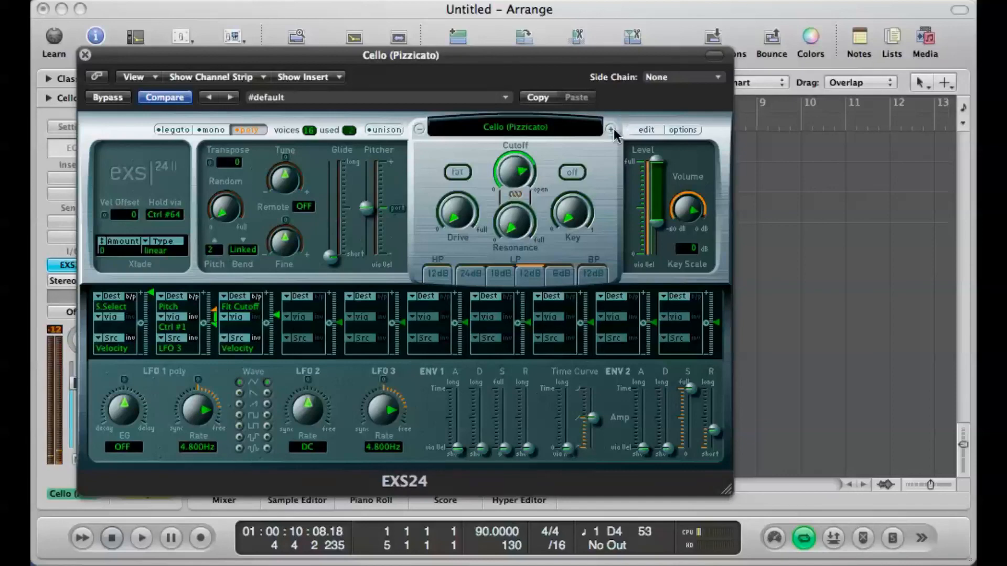
{"action": "left_click", "coordinate": [612, 130]}
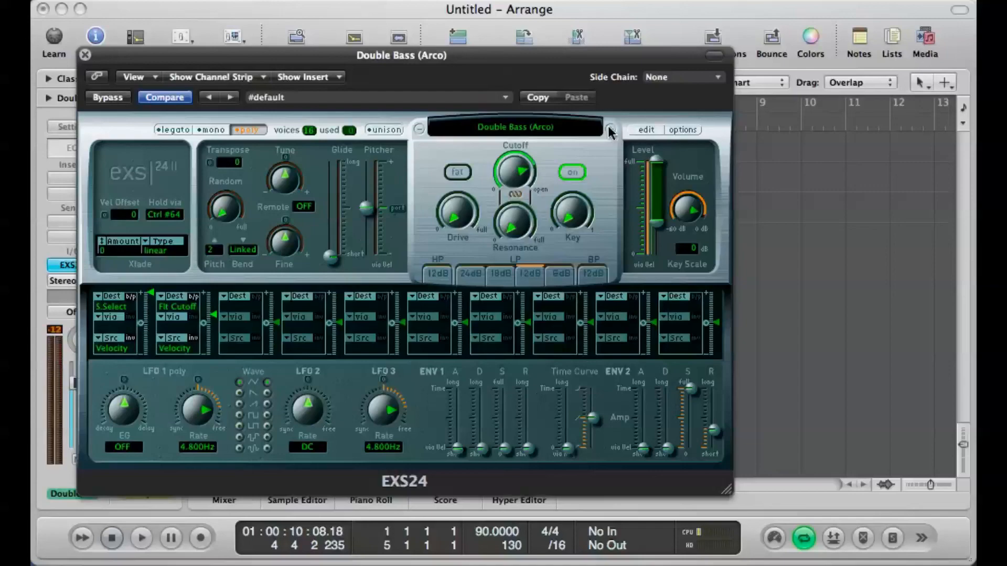
Step: Move the EXS24 window clear of the timeline and audition Double Bass (Arco) over the loop
{"action": "left_click_drag", "start_coordinate": [562, 58], "coordinate": [879, 202]}
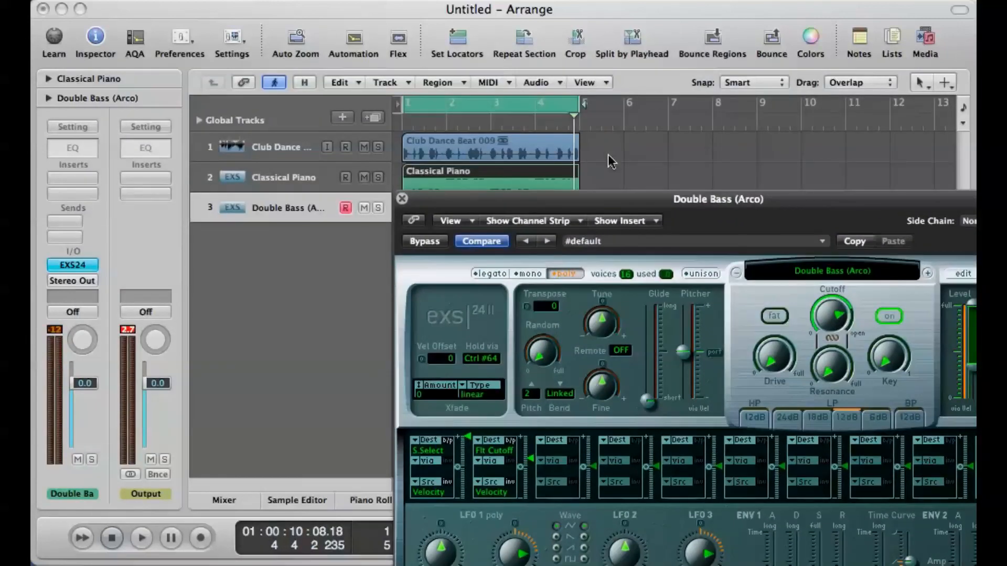
{"action": "left_click_drag", "start_coordinate": [584, 202], "coordinate": [340, 90]}
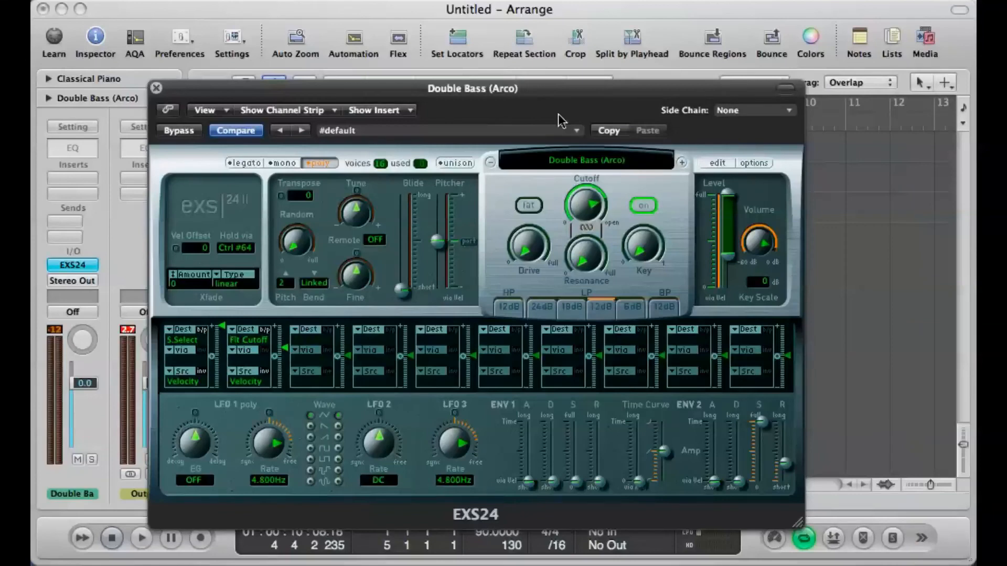
{"action": "left_click", "coordinate": [573, 165]}
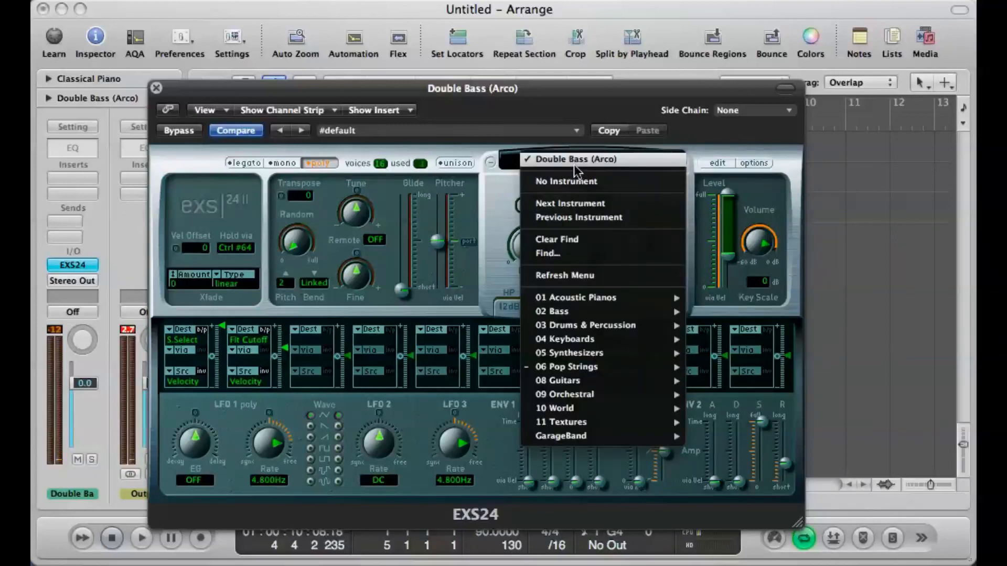
{"action": "left_click", "coordinate": [549, 130]}
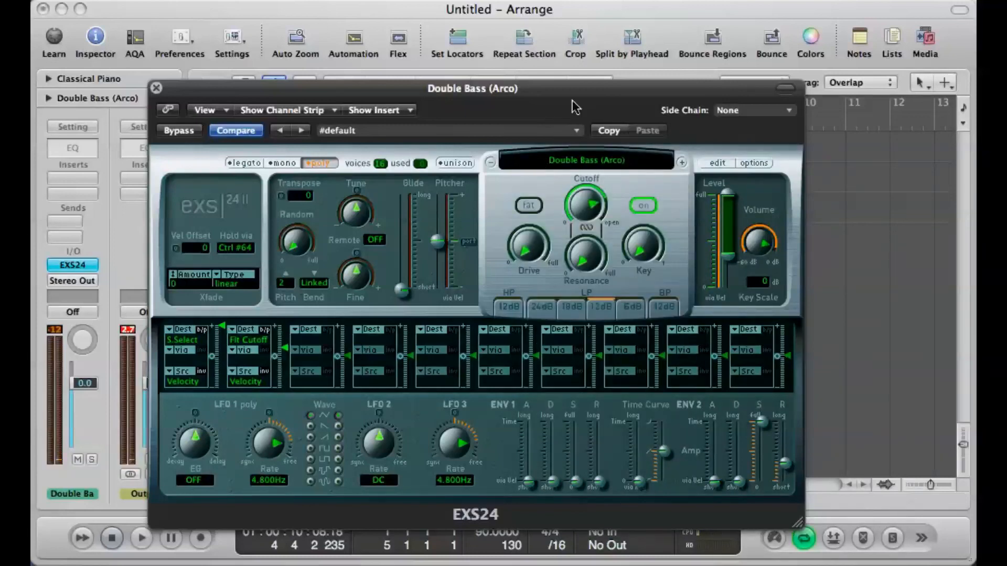
{"action": "left_click_drag", "start_coordinate": [575, 98], "coordinate": [574, 176]}
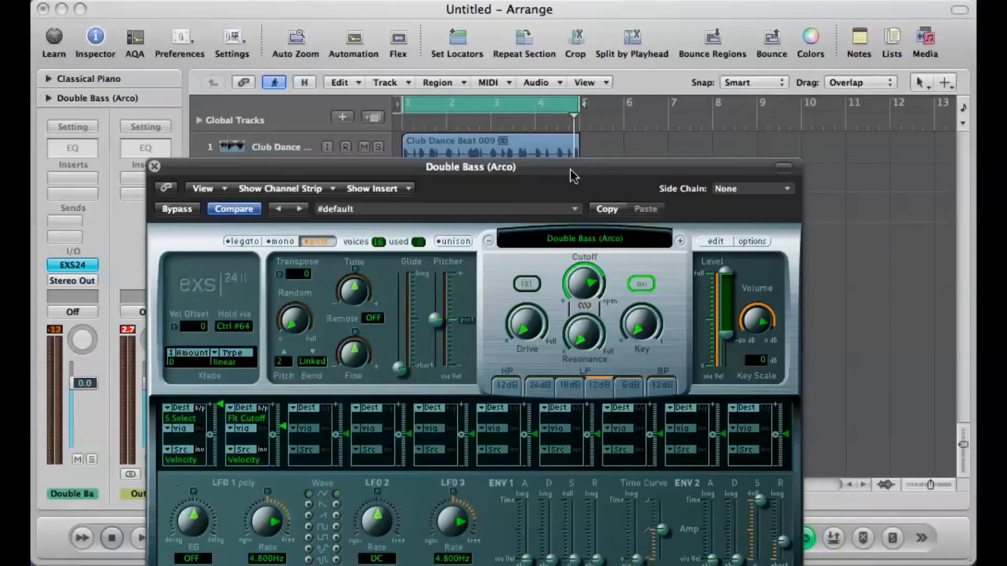
{"action": "key", "text": "space"}
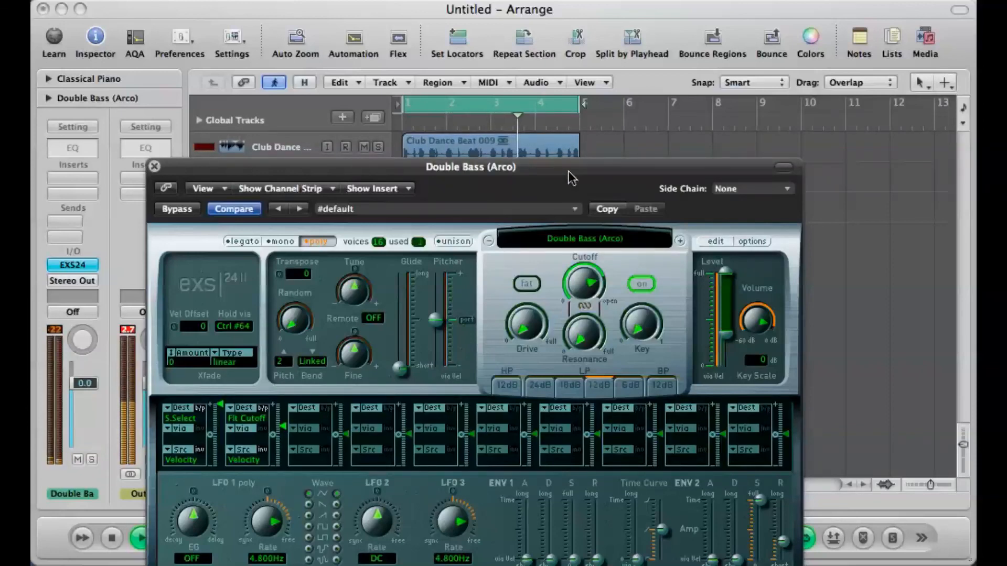
{"action": "key", "text": "space"}
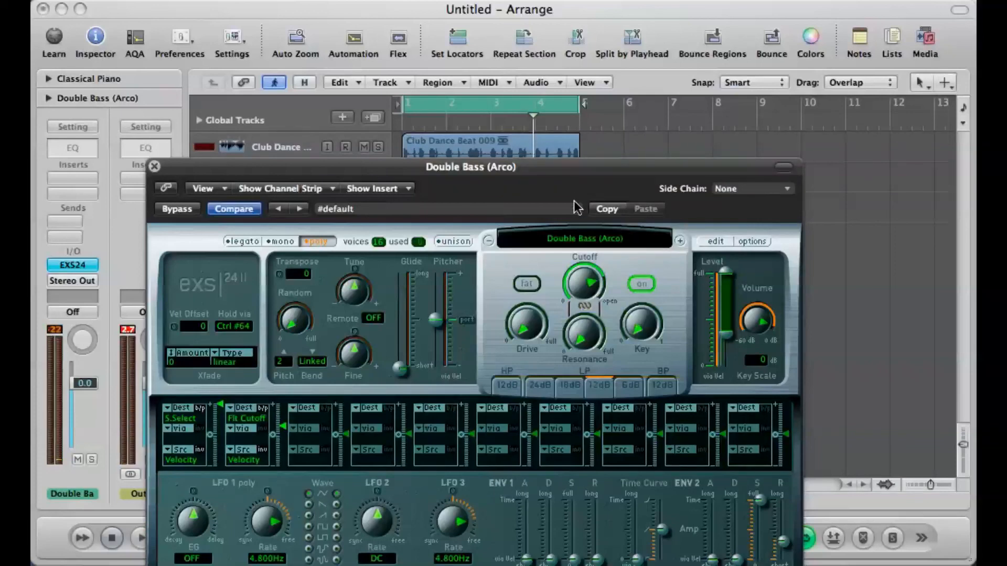
Step: Advance the EXS24 through Double Bass (Pizzicato) and EXS Strings 1 to EXS Strings 2, and close the instrument window
{"action": "left_click", "coordinate": [680, 241]}
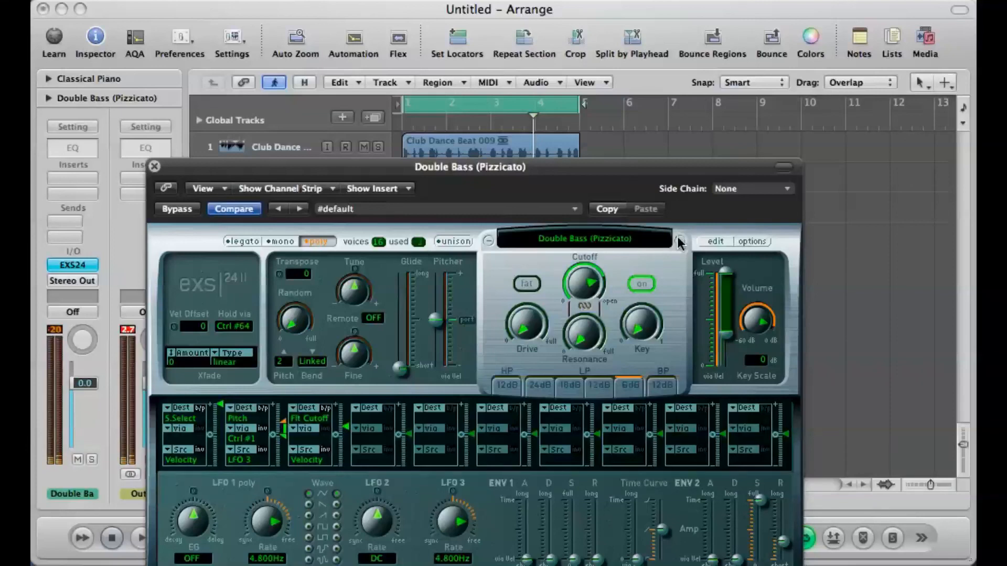
{"action": "left_click", "coordinate": [680, 241]}
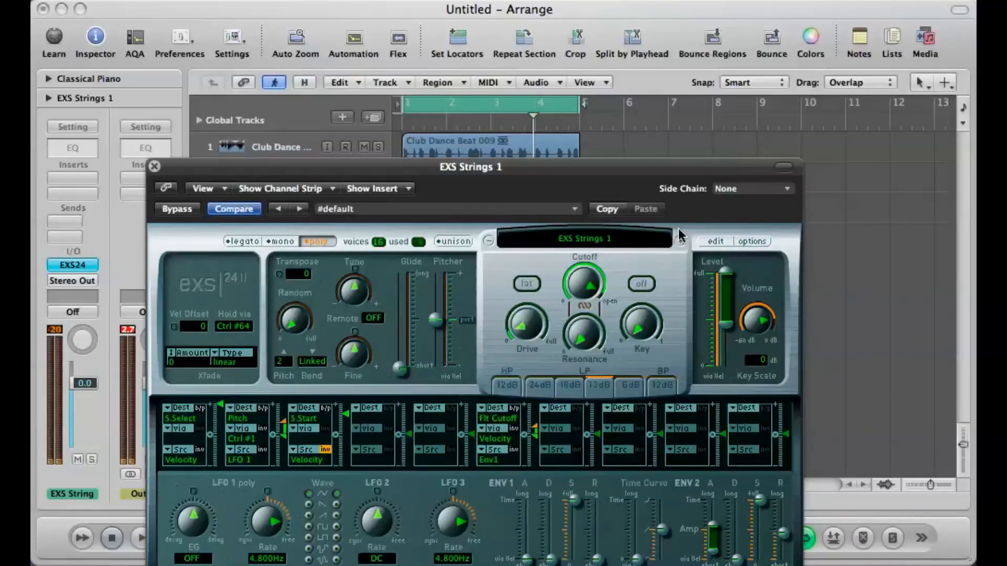
{"action": "left_click", "coordinate": [679, 239]}
{"action": "left_click", "coordinate": [679, 242]}
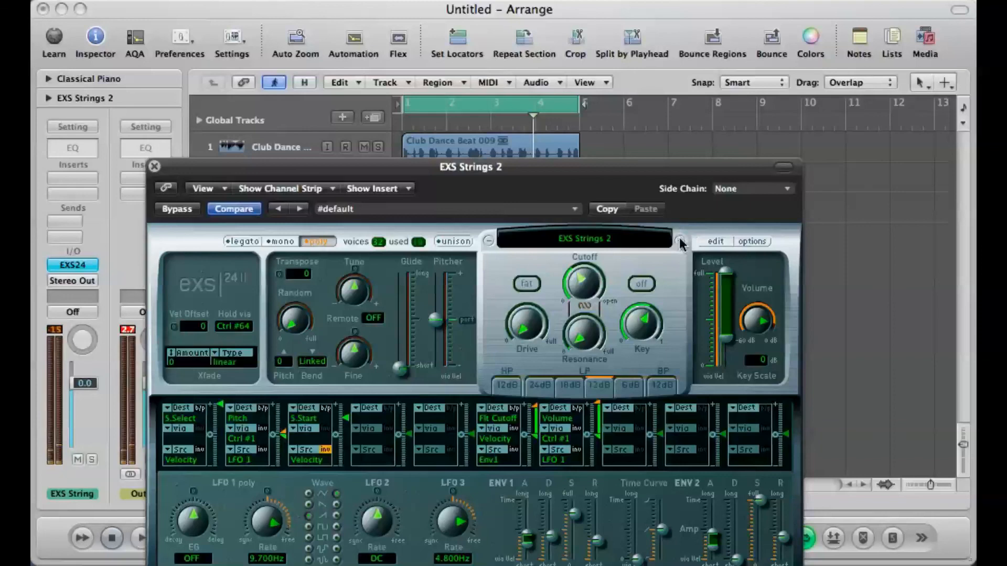
{"action": "left_click", "coordinate": [154, 166]}
Step: Rehearse briefly with the loop and record a four-bar strings part on the EXS Strings 2 track
{"action": "key", "text": "space"}
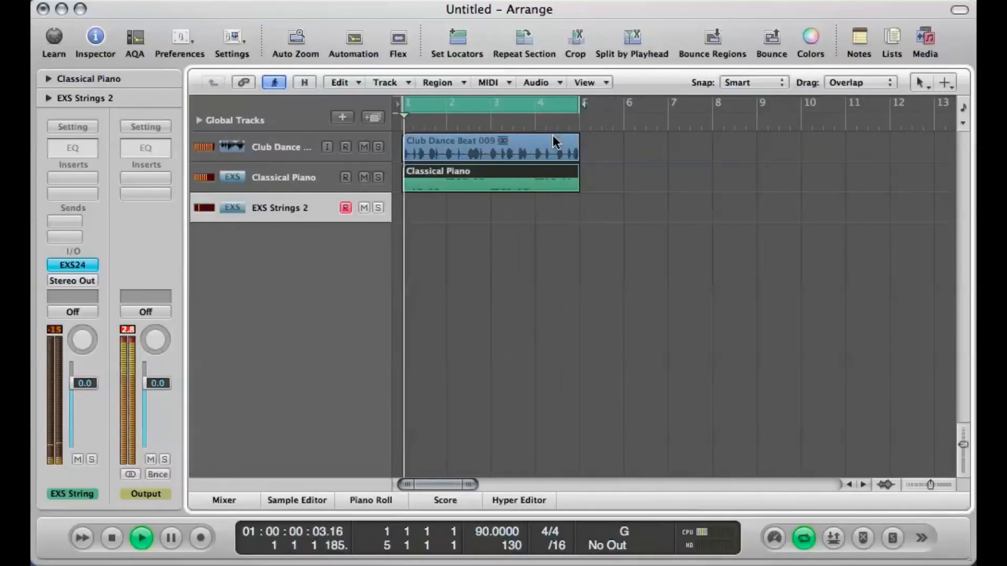
{"action": "key", "text": "space"}
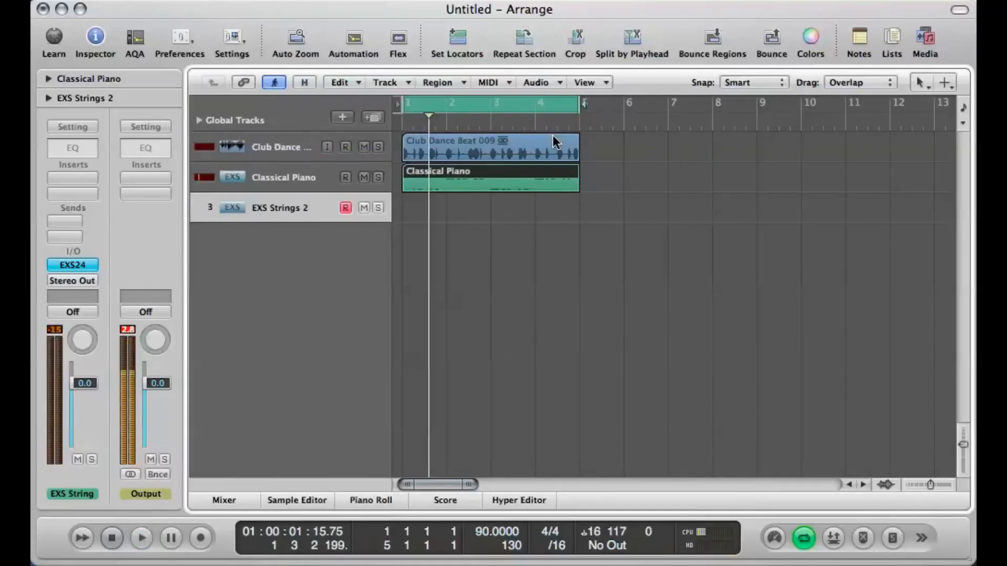
{"action": "key", "text": "r"}
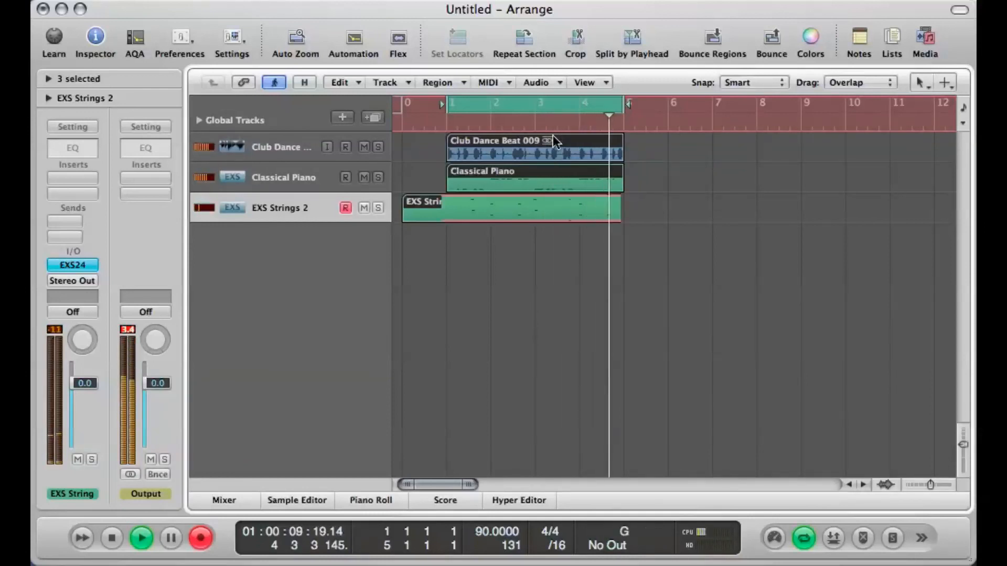
{"action": "key", "text": "space"}
{"action": "key", "text": "space"}
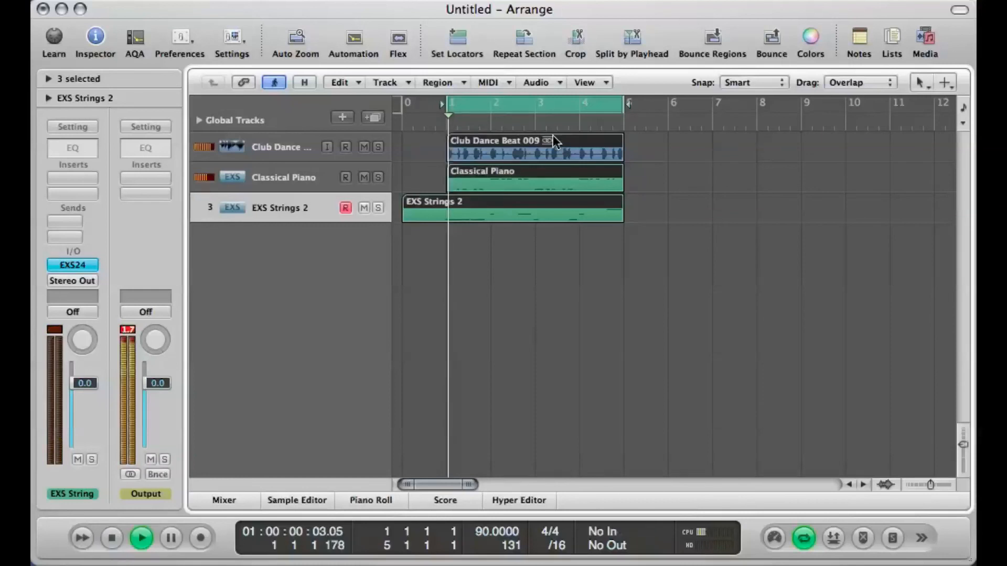
Step: Play back the recorded strings part and open the EXS Strings 2 region in the Piano Roll
{"action": "left_click", "coordinate": [514, 241]}
{"action": "double_click", "coordinate": [502, 218]}
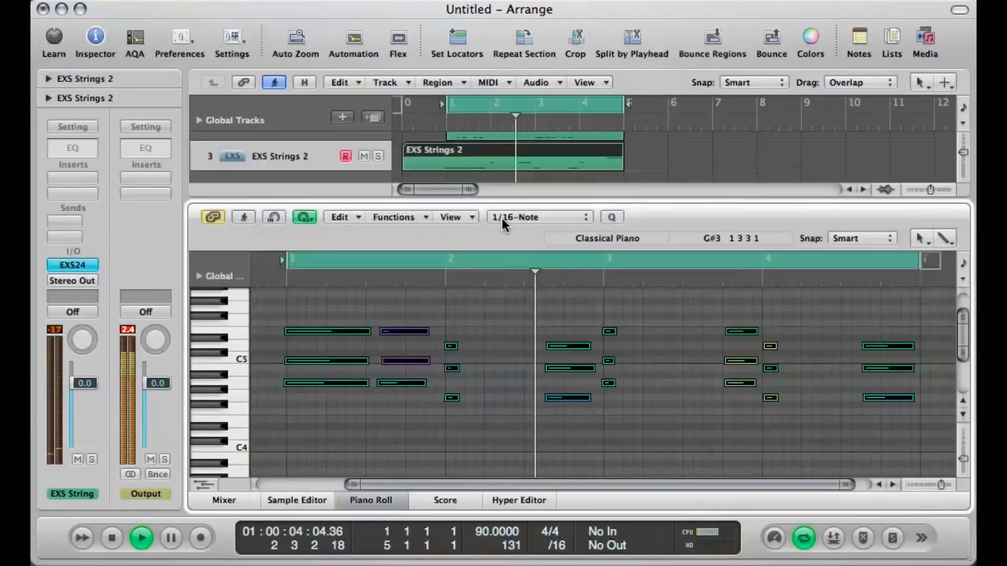
Step: Select all notes of the EXS Strings 2 region, quantize them to 1/16 notes, and play back the quantized part
{"action": "key", "text": "space"}
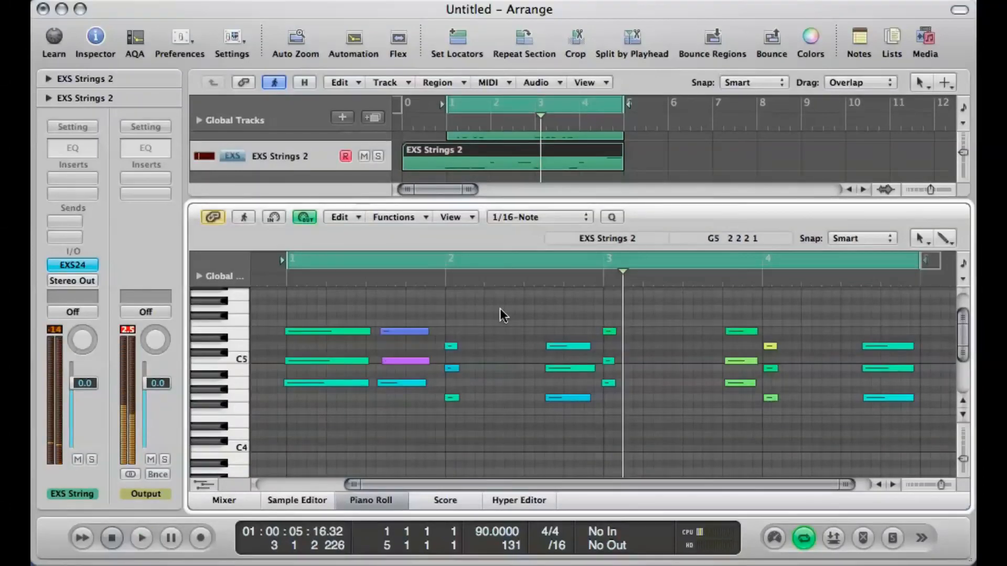
{"action": "key", "text": "super+a"}
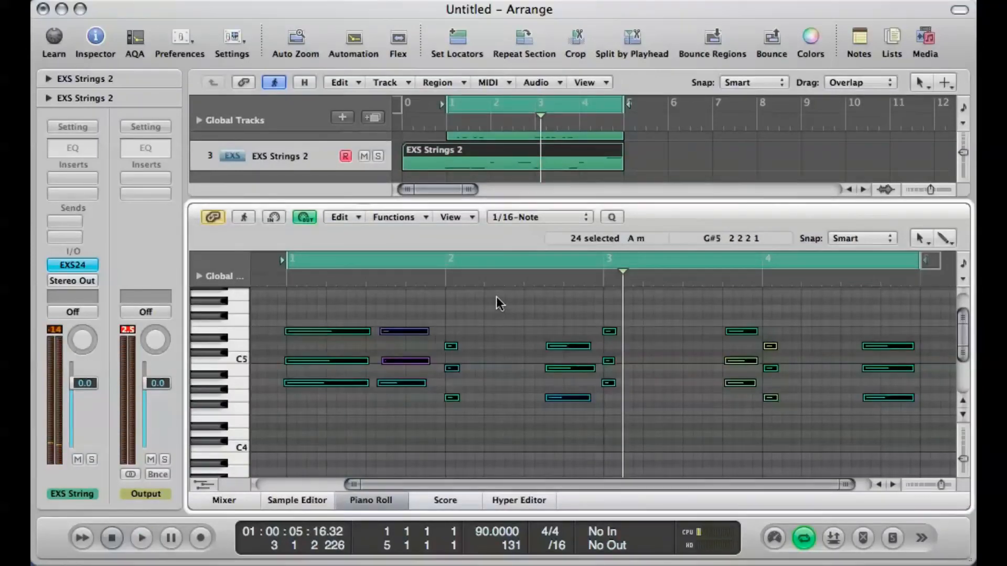
{"action": "left_click", "coordinate": [609, 217]}
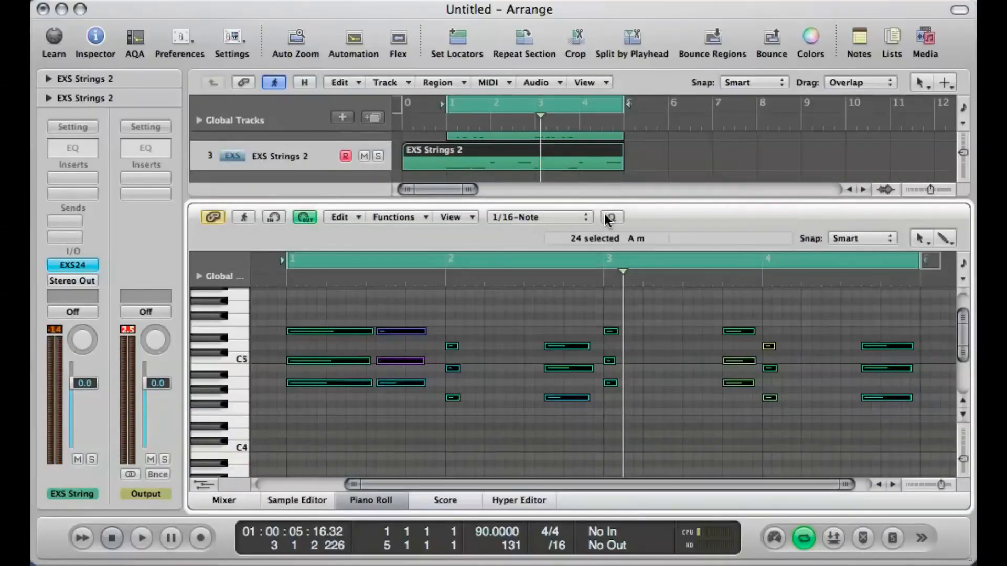
{"action": "left_click", "coordinate": [344, 404]}
{"action": "key", "text": "space"}
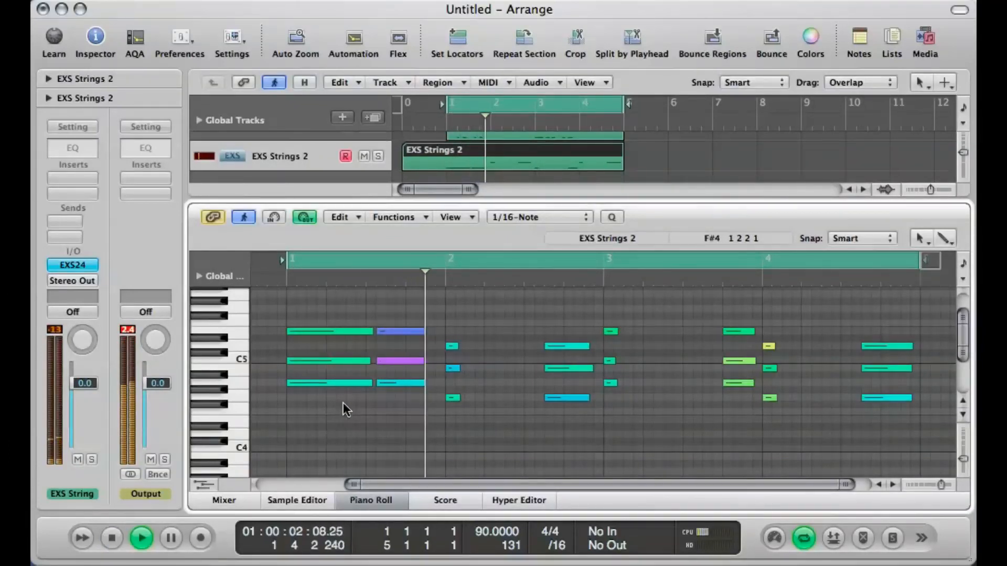
Step: Shorten the opening chord to about an eighth note, switch off MIDI Out, and shorten bar 1's second chord so it starts on beat 4
{"action": "left_click_drag", "start_coordinate": [338, 317], "coordinate": [343, 390]}
{"action": "left_click_drag", "start_coordinate": [367, 329], "coordinate": [302, 336]}
{"action": "key", "text": "space"}
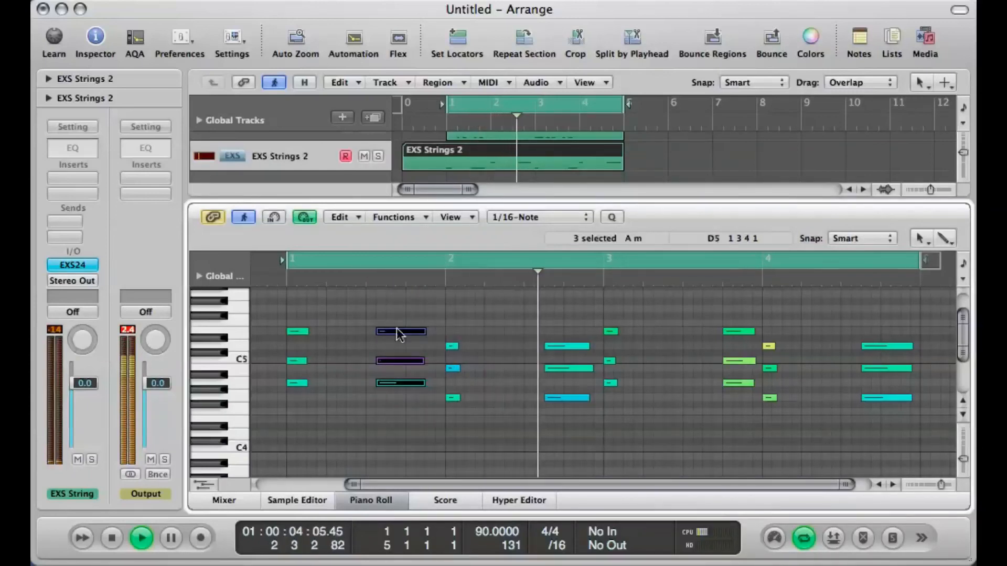
{"action": "left_click", "coordinate": [300, 218]}
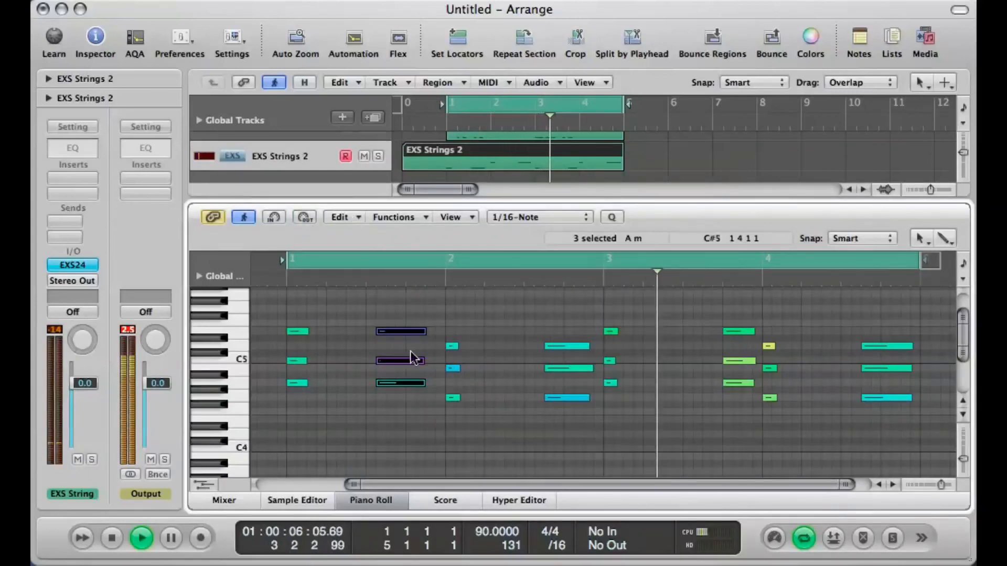
{"action": "left_click_drag", "start_coordinate": [404, 336], "coordinate": [435, 331]}
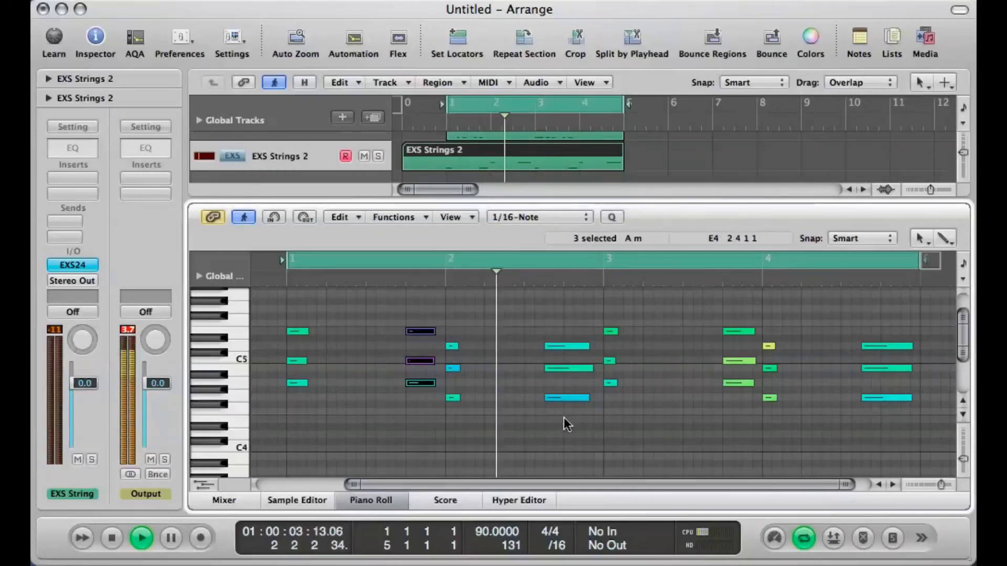
Step: Lengthen the second chord of bar 2 to reach bar 3, and shorten the chord on beat 4 of bar 3
{"action": "left_click_drag", "start_coordinate": [561, 420], "coordinate": [558, 290]}
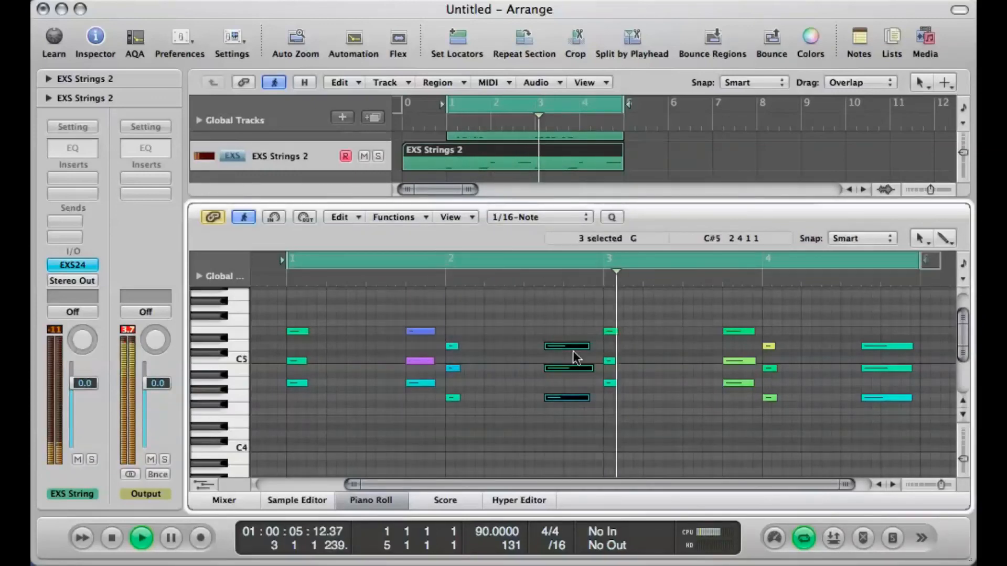
{"action": "left_click_drag", "start_coordinate": [581, 346], "coordinate": [592, 350]}
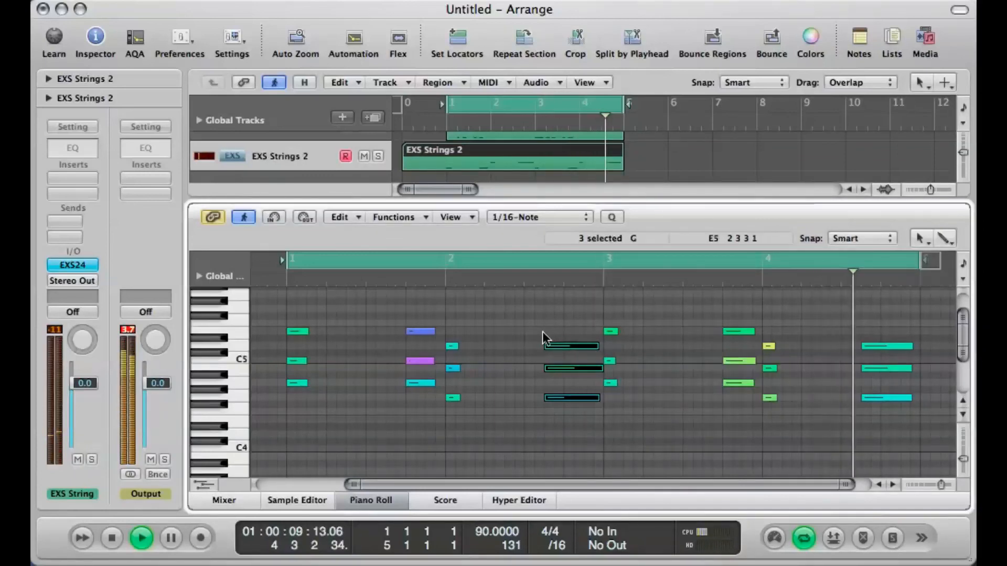
{"action": "scroll", "coordinate": [542, 332], "scroll_direction": "right", "scroll_amount": 2}
{"action": "left_click_drag", "start_coordinate": [719, 404], "coordinate": [718, 319]}
{"action": "scroll", "coordinate": [720, 357], "scroll_direction": "up", "scroll_amount": 3}
{"action": "scroll", "coordinate": [712, 380], "scroll_direction": "down", "scroll_amount": 1}
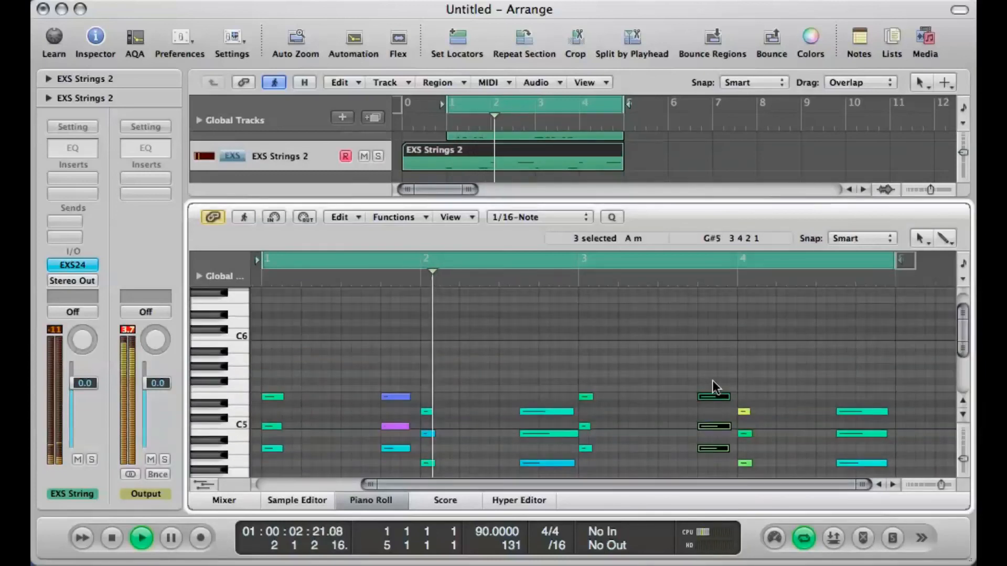
{"action": "left_click_drag", "start_coordinate": [707, 405], "coordinate": [714, 400]}
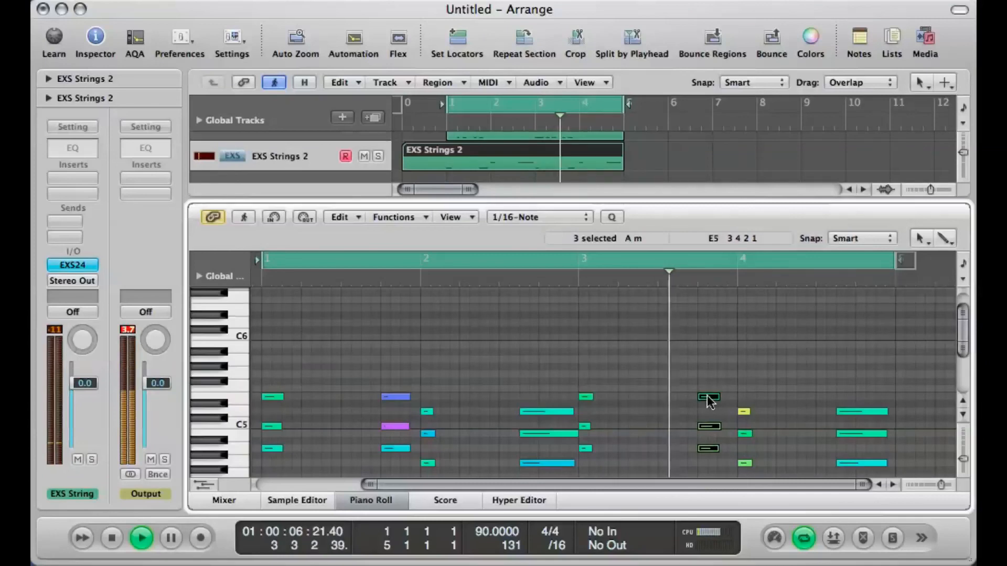
Step: Shorten bar 4's last chord, move it to beat 3 two semitones higher, and copy it to beat 4 one semitone lower
{"action": "scroll", "coordinate": [707, 396], "scroll_direction": "down", "scroll_amount": 5}
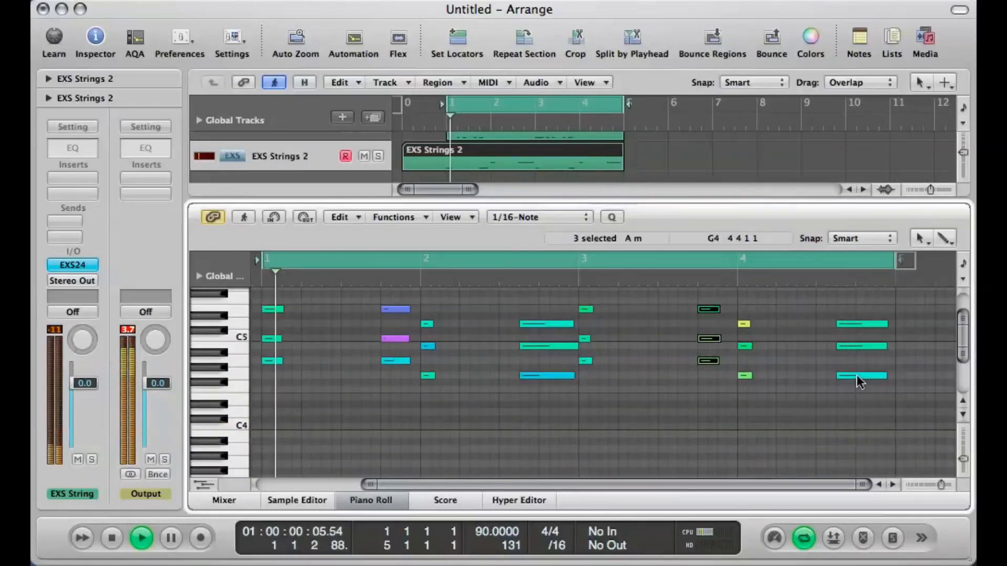
{"action": "left_click_drag", "start_coordinate": [864, 411], "coordinate": [862, 321]}
{"action": "key", "text": "space"}
{"action": "scroll", "coordinate": [860, 315], "scroll_direction": "up", "scroll_amount": 2}
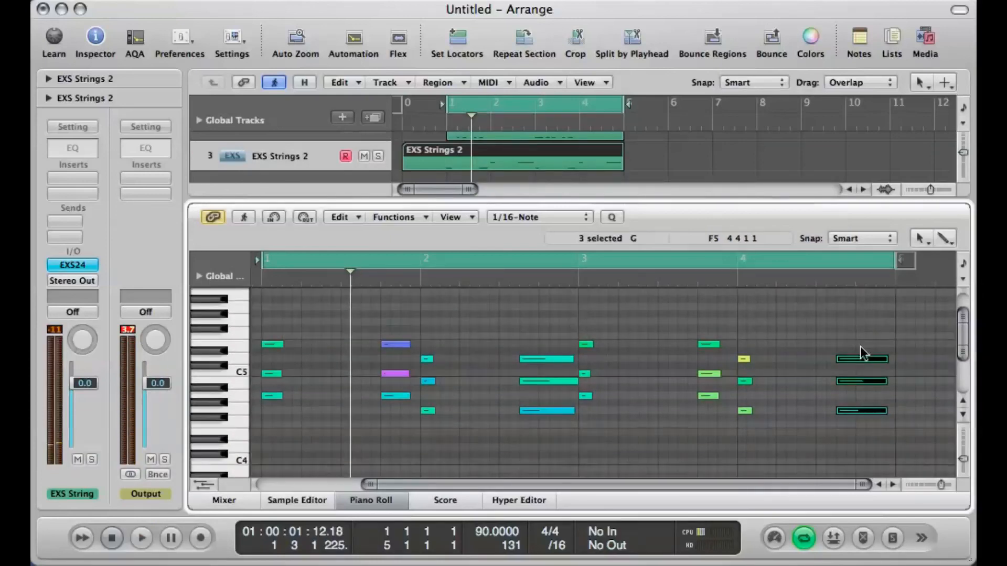
{"action": "left_click_drag", "start_coordinate": [859, 357], "coordinate": [843, 344]}
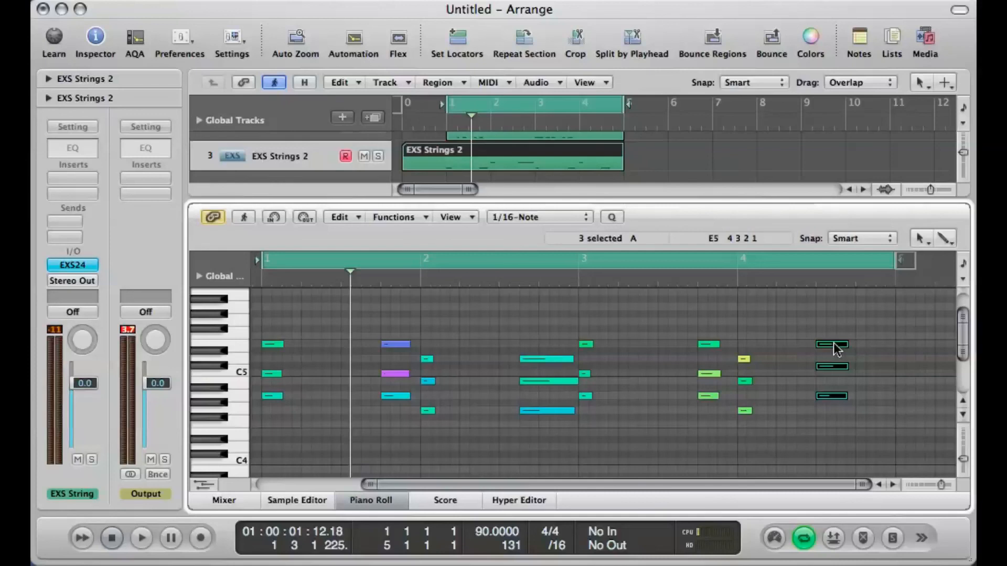
{"action": "left_click_drag", "start_coordinate": [835, 345], "coordinate": [869, 350]}
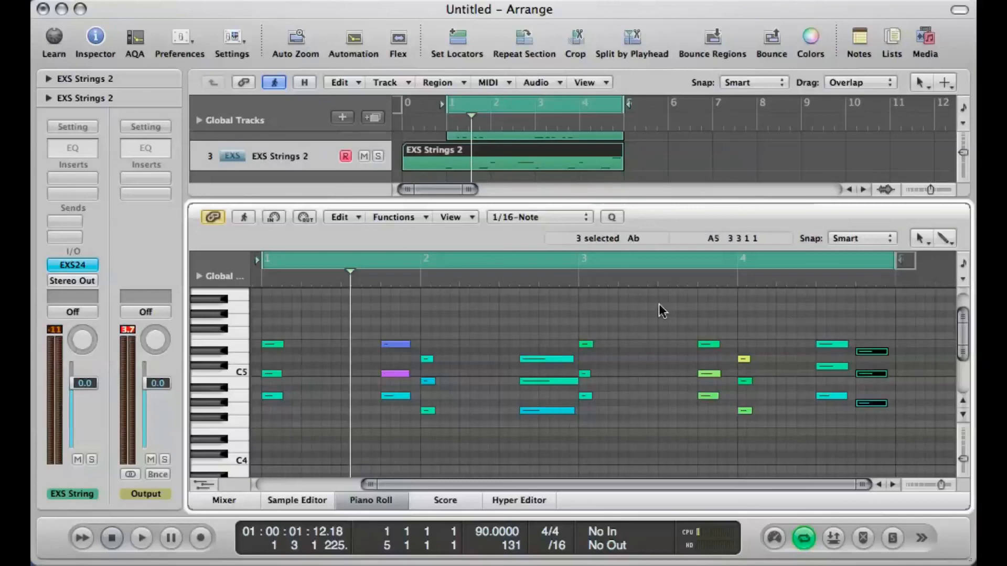
Step: Play back the edited strings part, and loop only bar 4 to audition its two closing chords
{"action": "key", "text": "space"}
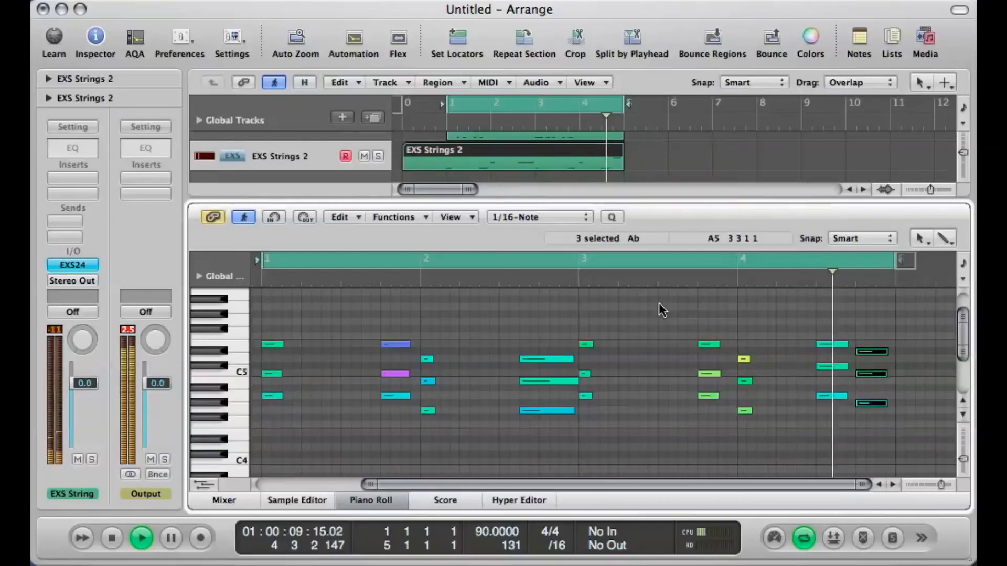
{"action": "key", "text": "space"}
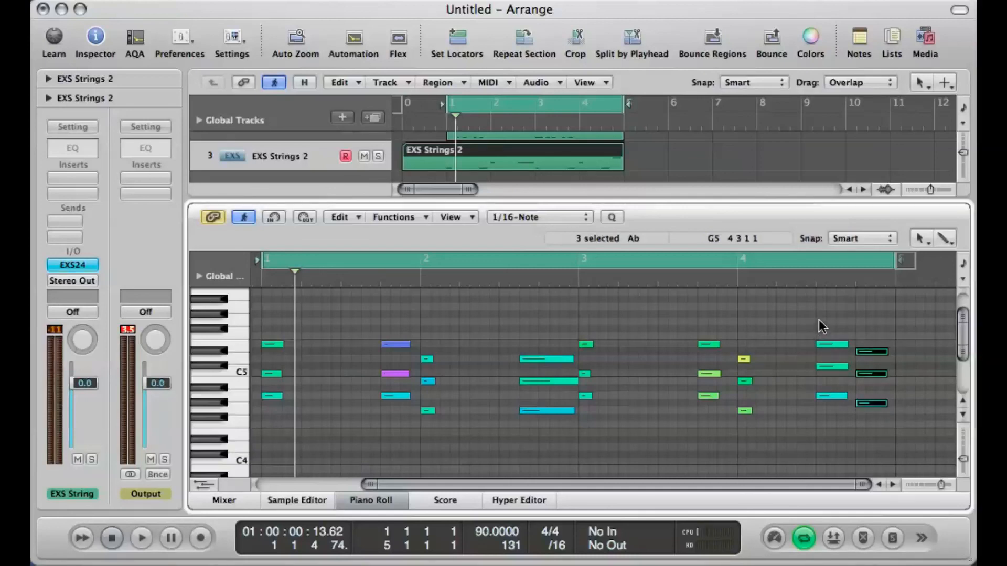
{"action": "scroll", "coordinate": [820, 322], "scroll_direction": "down", "scroll_amount": 1}
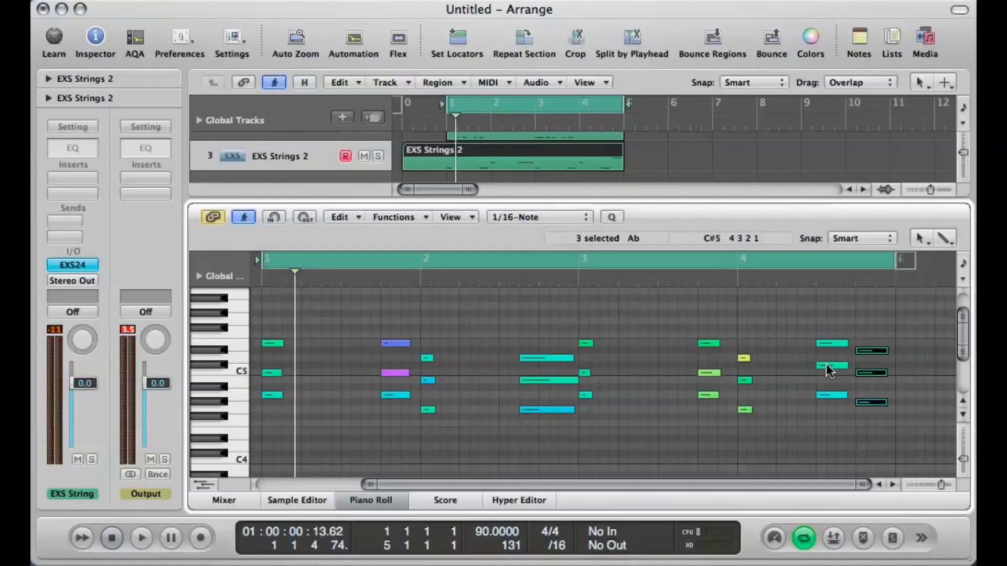
{"action": "left_click", "coordinate": [799, 276]}
{"action": "left_click", "coordinate": [788, 269]}
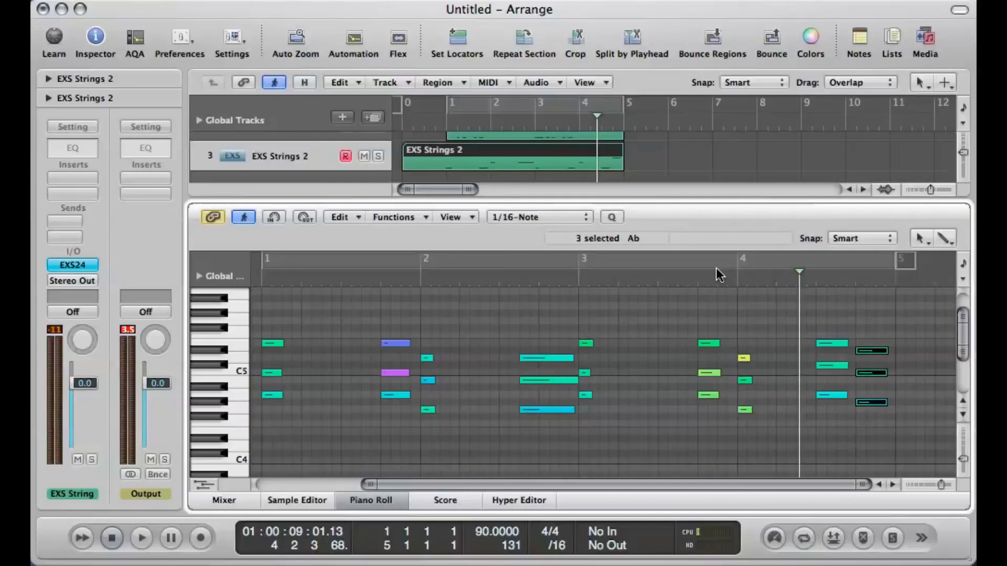
{"action": "left_click_drag", "start_coordinate": [735, 262], "coordinate": [897, 267]}
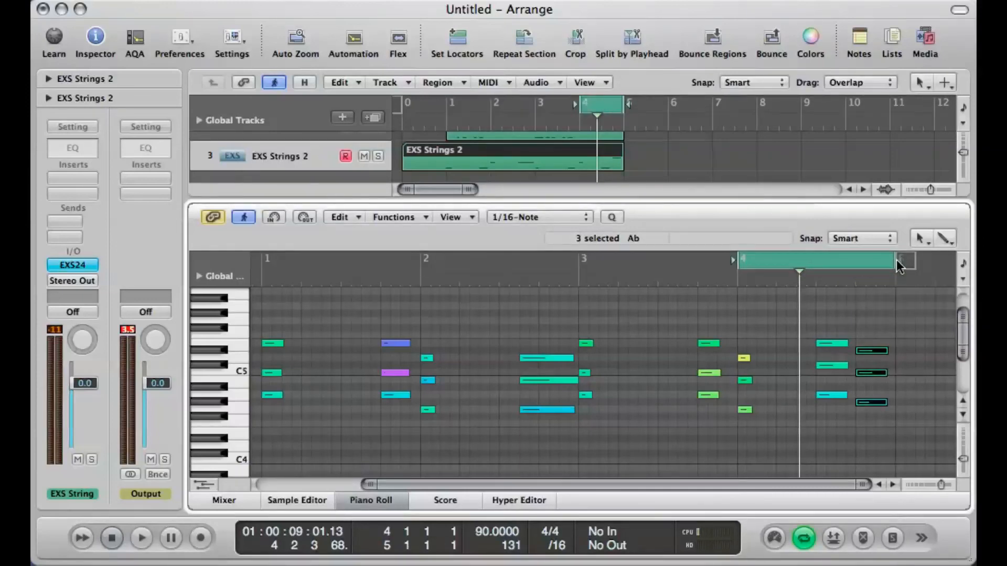
{"action": "key", "text": "space"}
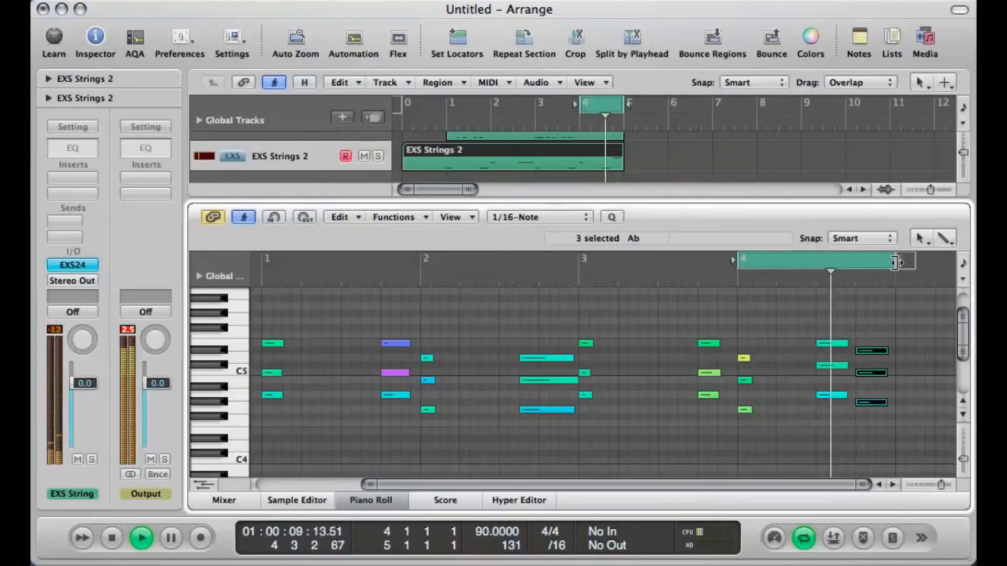
{"action": "key", "text": "space"}
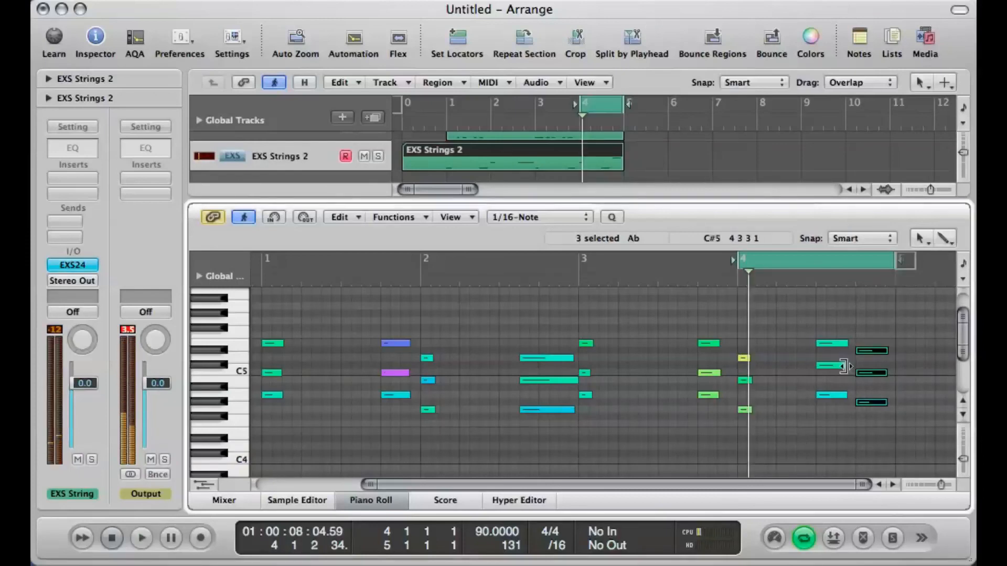
Step: In bar 4, raise the beat 3 chord's middle note to D5 and the beat 4 chord's top note to F5, auditioning each change
{"action": "left_click_drag", "start_coordinate": [835, 370], "coordinate": [832, 361]}
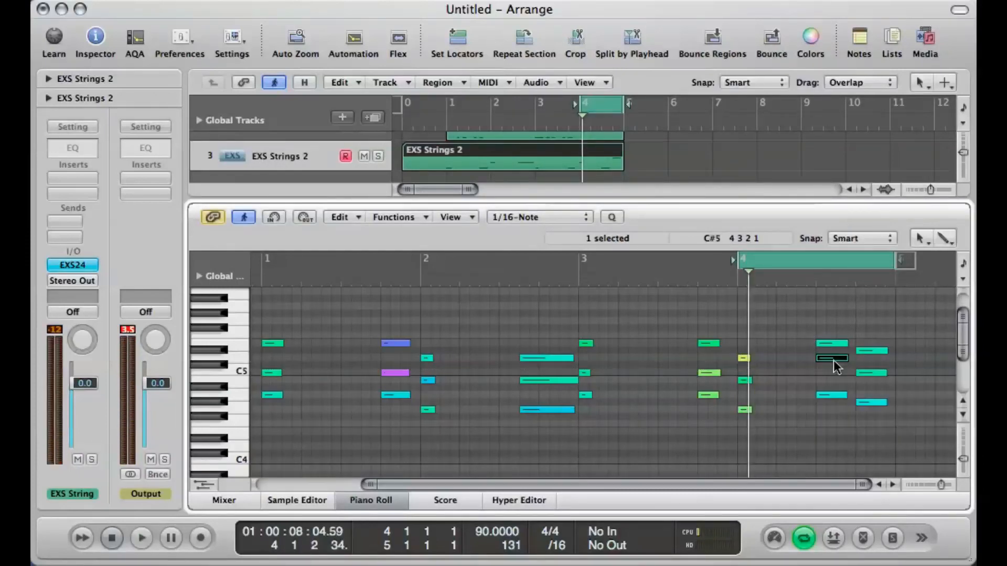
{"action": "key", "text": "space"}
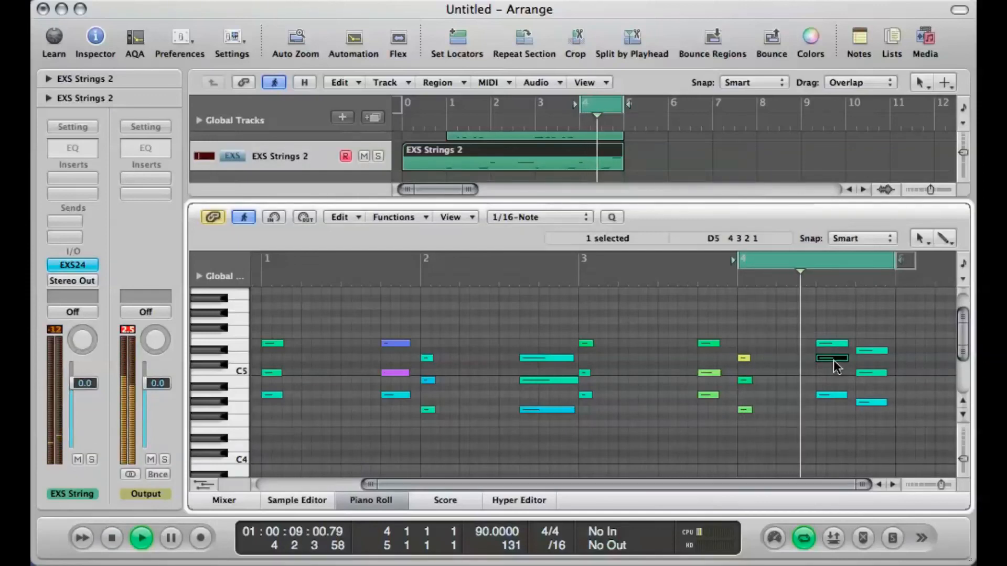
{"action": "key", "text": "space"}
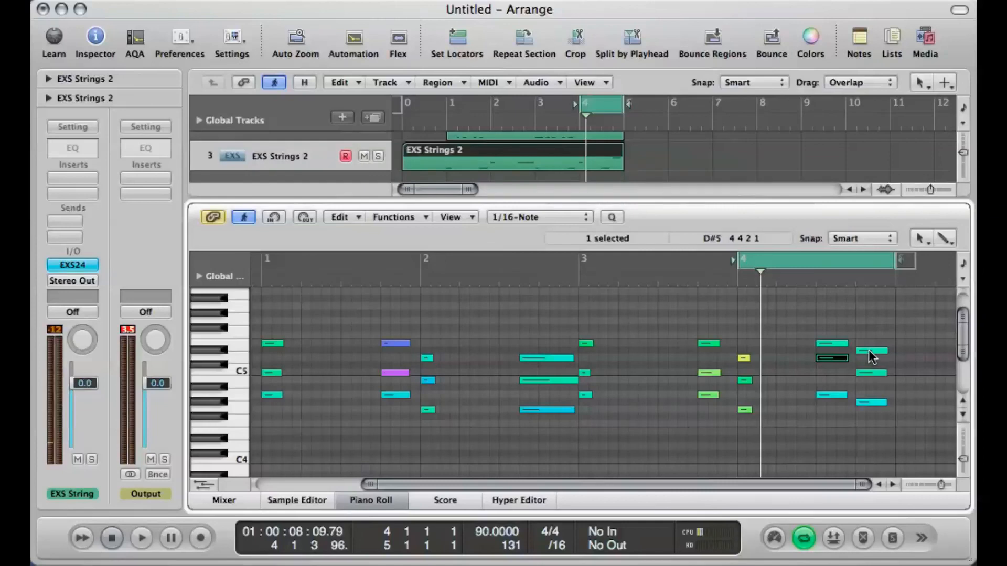
{"action": "left_click_drag", "start_coordinate": [871, 357], "coordinate": [870, 341]}
{"action": "key", "text": "space"}
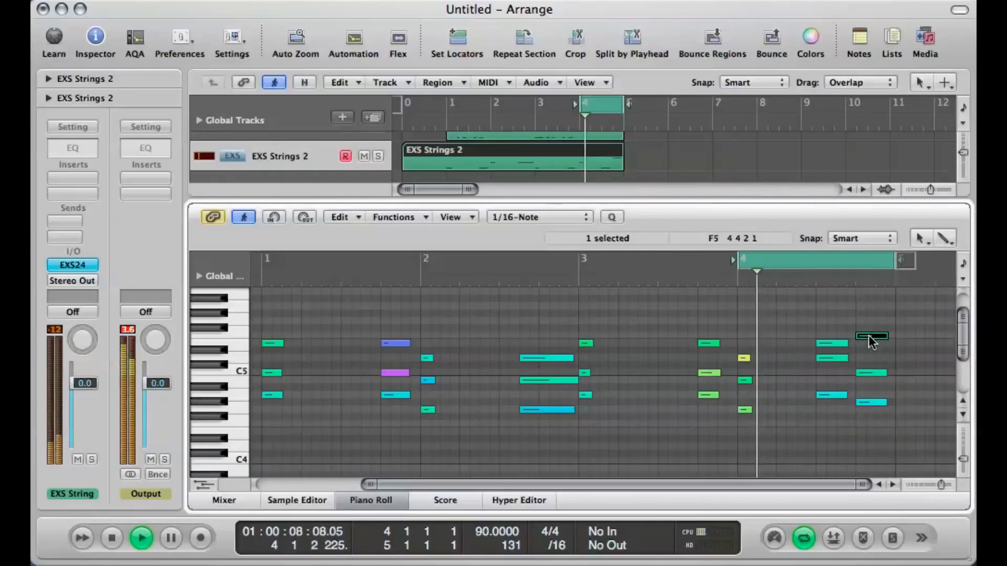
{"action": "key", "text": "space"}
Step: Extend the cycle range back to bar 1 so it covers all four bars, and close the Piano Roll
{"action": "left_click_drag", "start_coordinate": [732, 266], "coordinate": [264, 288]}
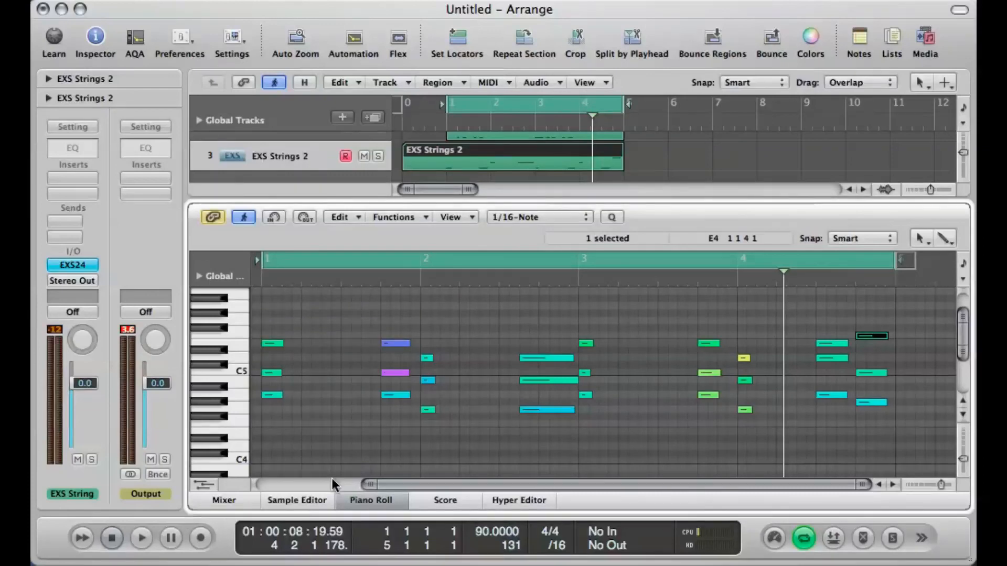
{"action": "left_click", "coordinate": [365, 503]}
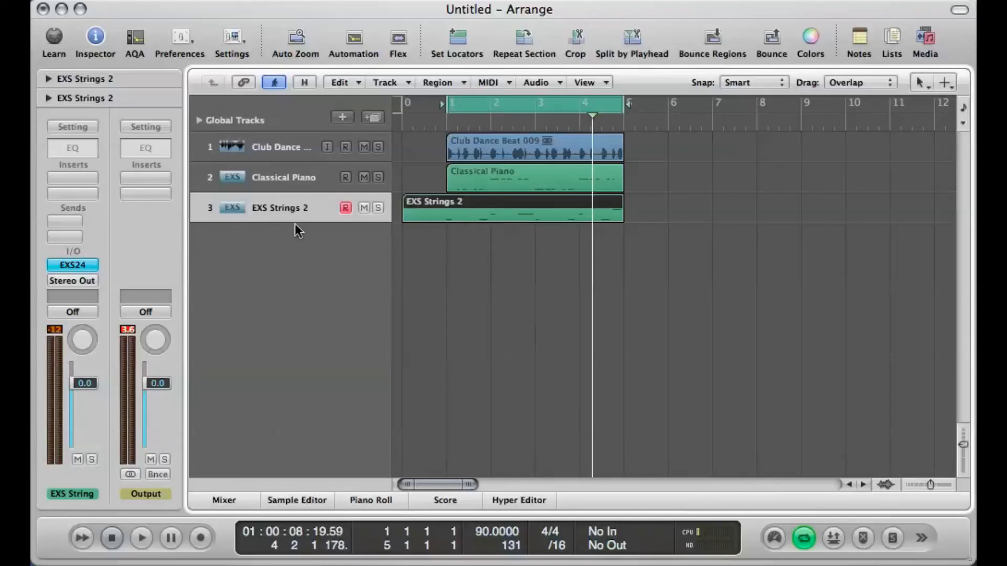
Step: Check the Classical Piano track's EXS24 instrument, and trim the start of the EXS Strings 2 region to bar 1
{"action": "left_click", "coordinate": [252, 179]}
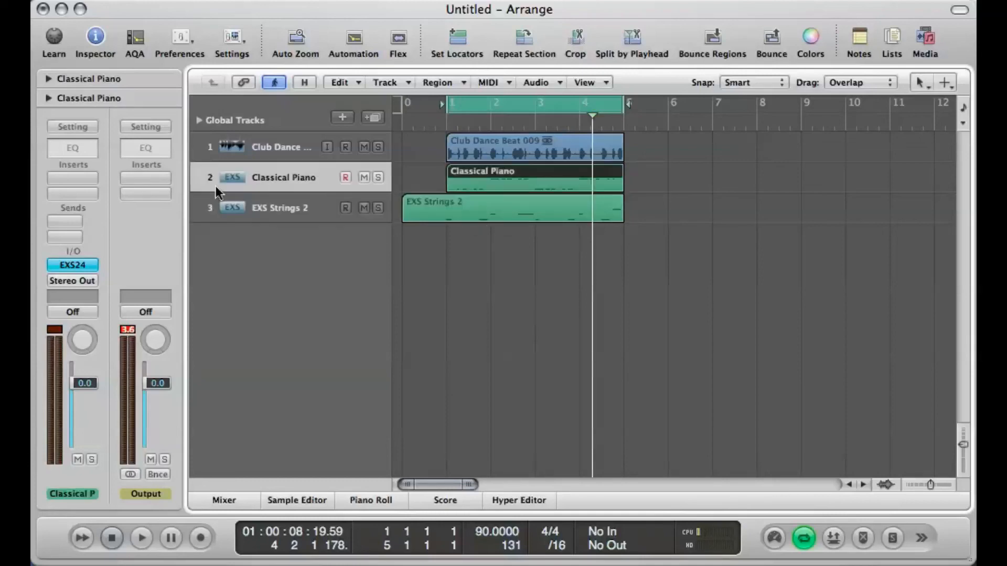
{"action": "left_click", "coordinate": [80, 266]}
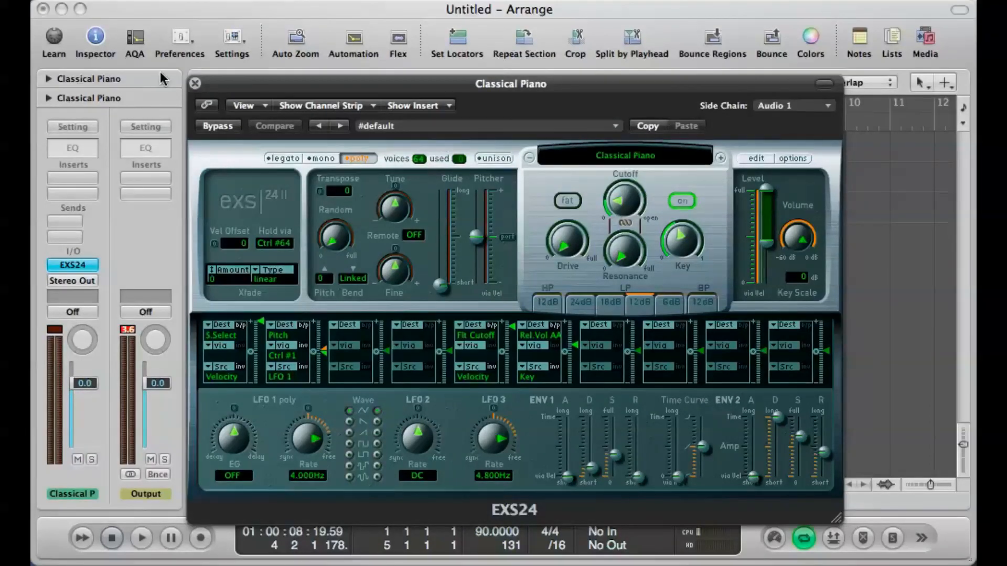
{"action": "left_click", "coordinate": [195, 83]}
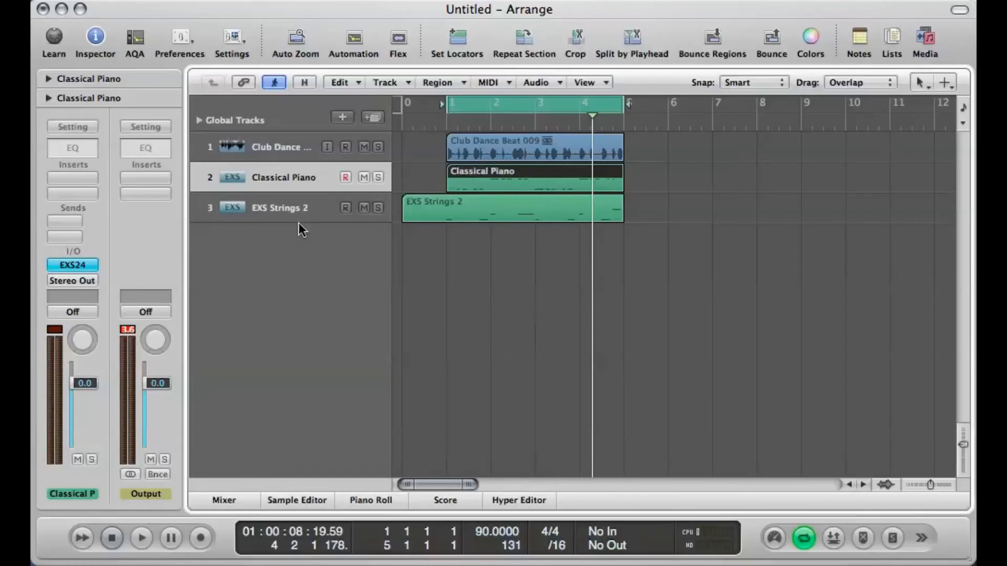
{"action": "left_click_drag", "start_coordinate": [404, 210], "coordinate": [450, 207]}
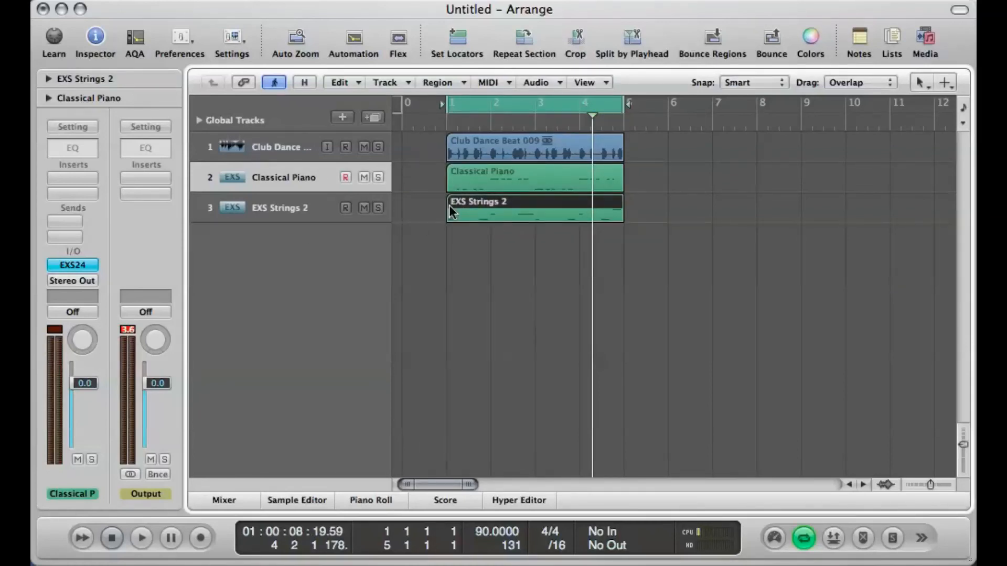